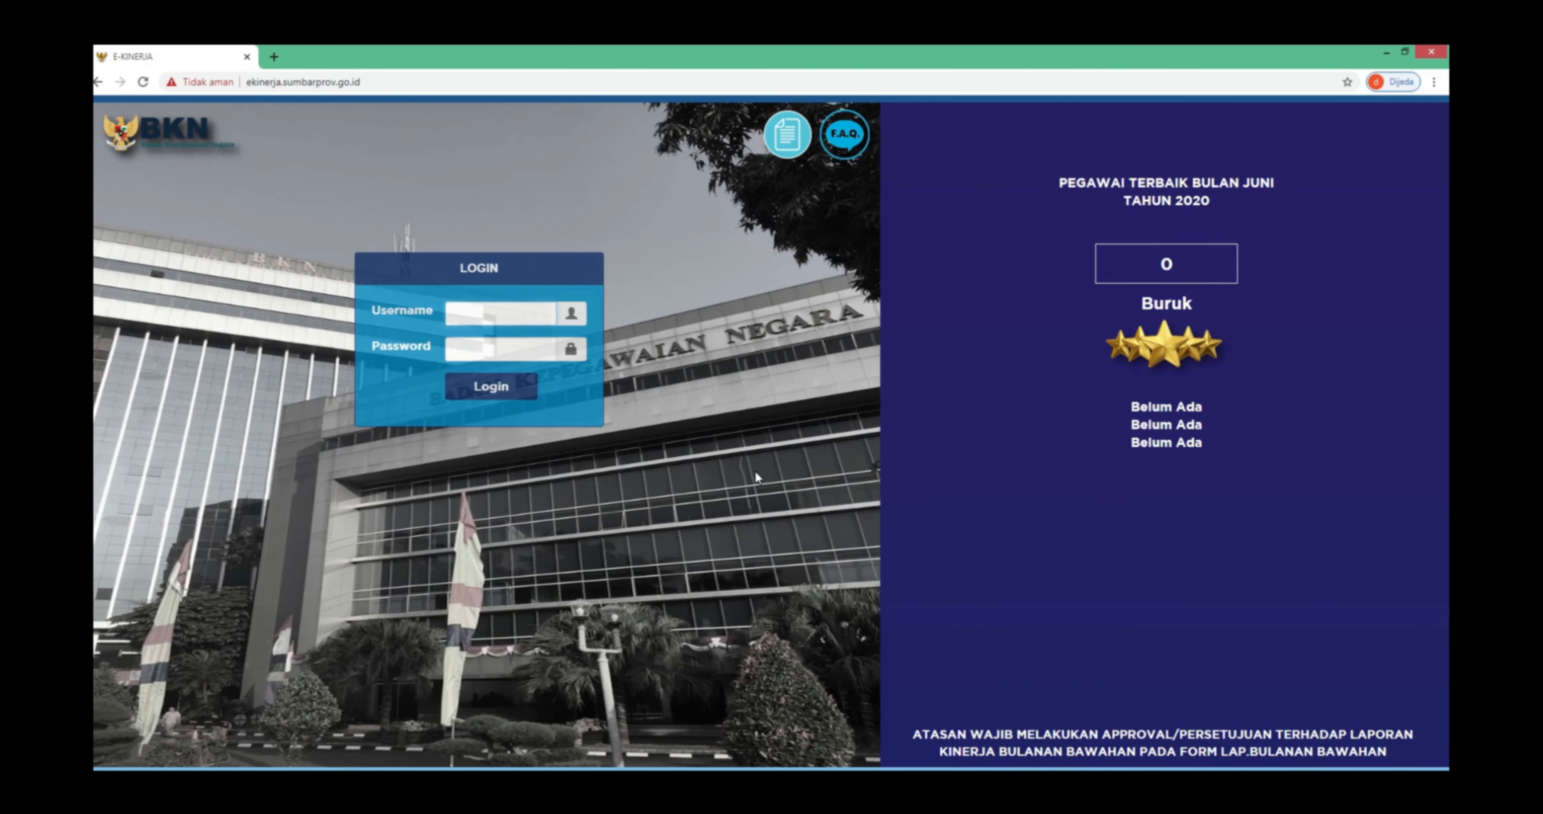
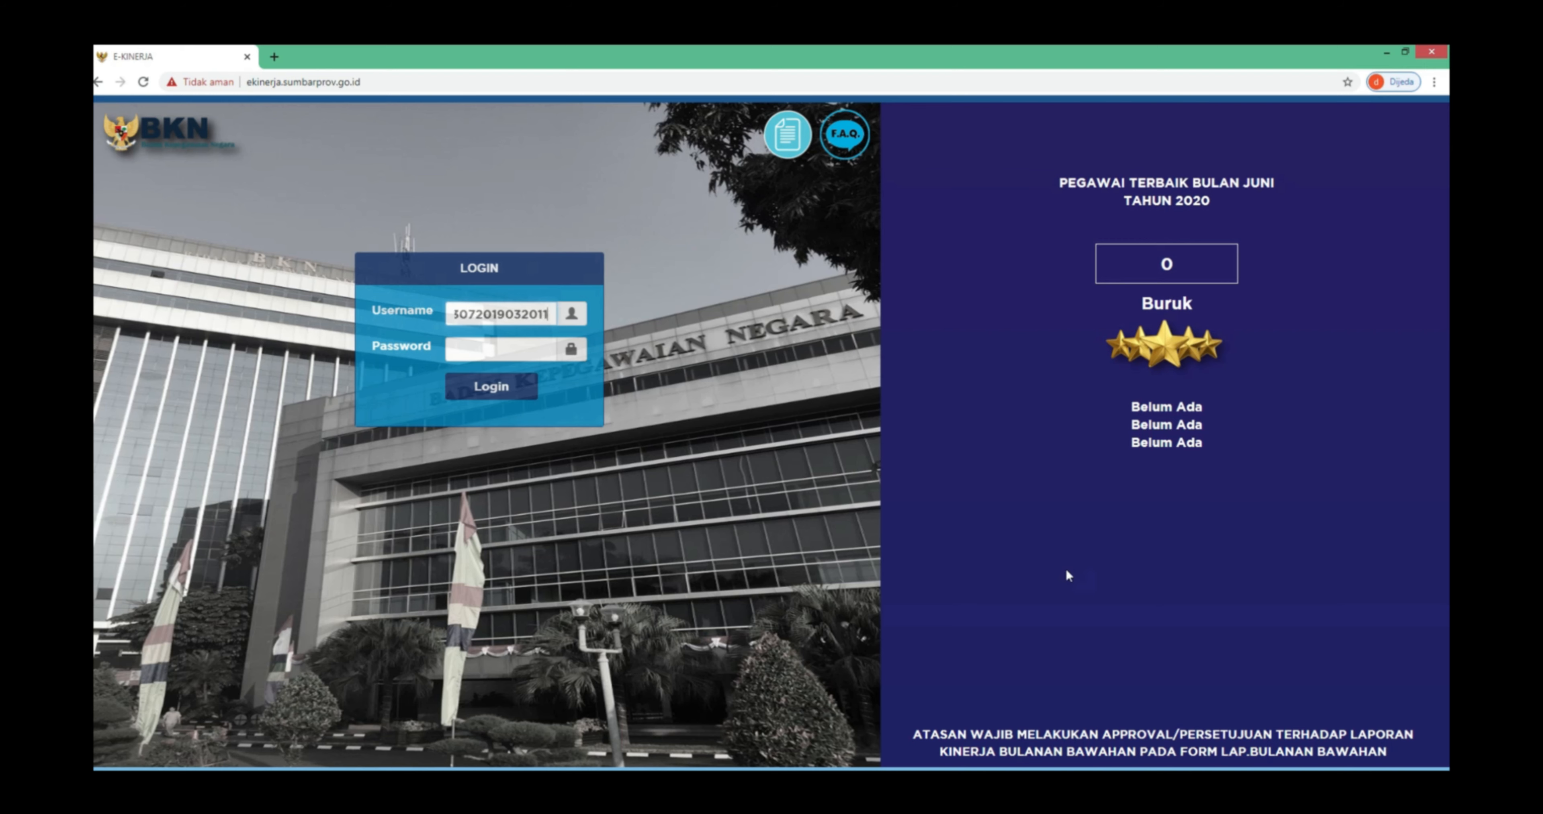
- Sign in with the employee's NIP as username and the account password
{"action": "left_click_drag", "start_coordinate": [548, 314], "coordinate": [382, 323]}
{"action": "key", "text": "ctrl+c"}
{"action": "left_click", "coordinate": [470, 352]}
{"action": "key", "text": "ctrl+v"}
{"action": "left_click", "coordinate": [486, 386]}
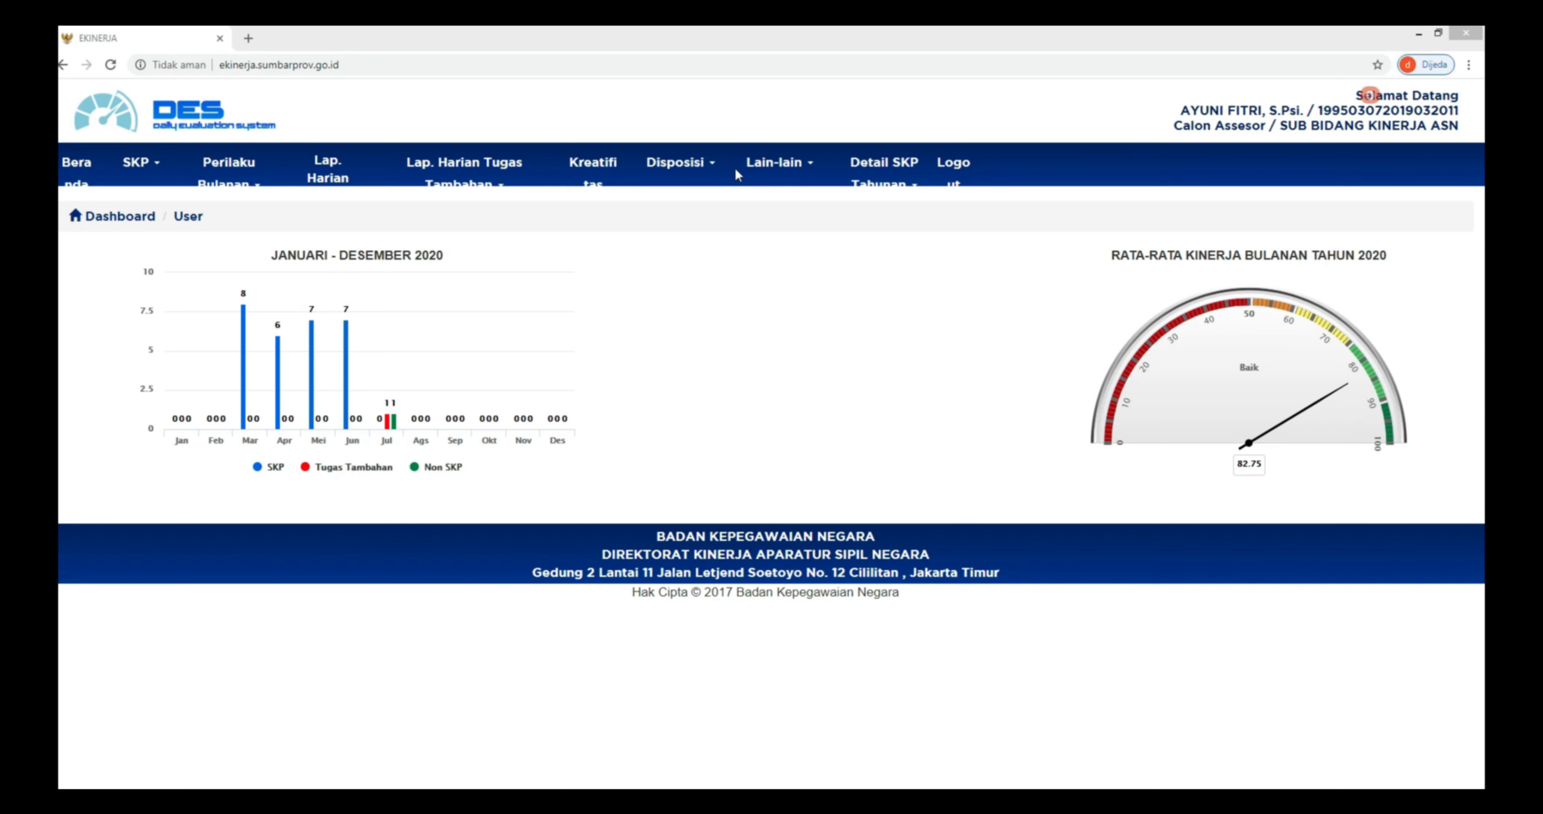
{"action": "left_click", "coordinate": [787, 207]}
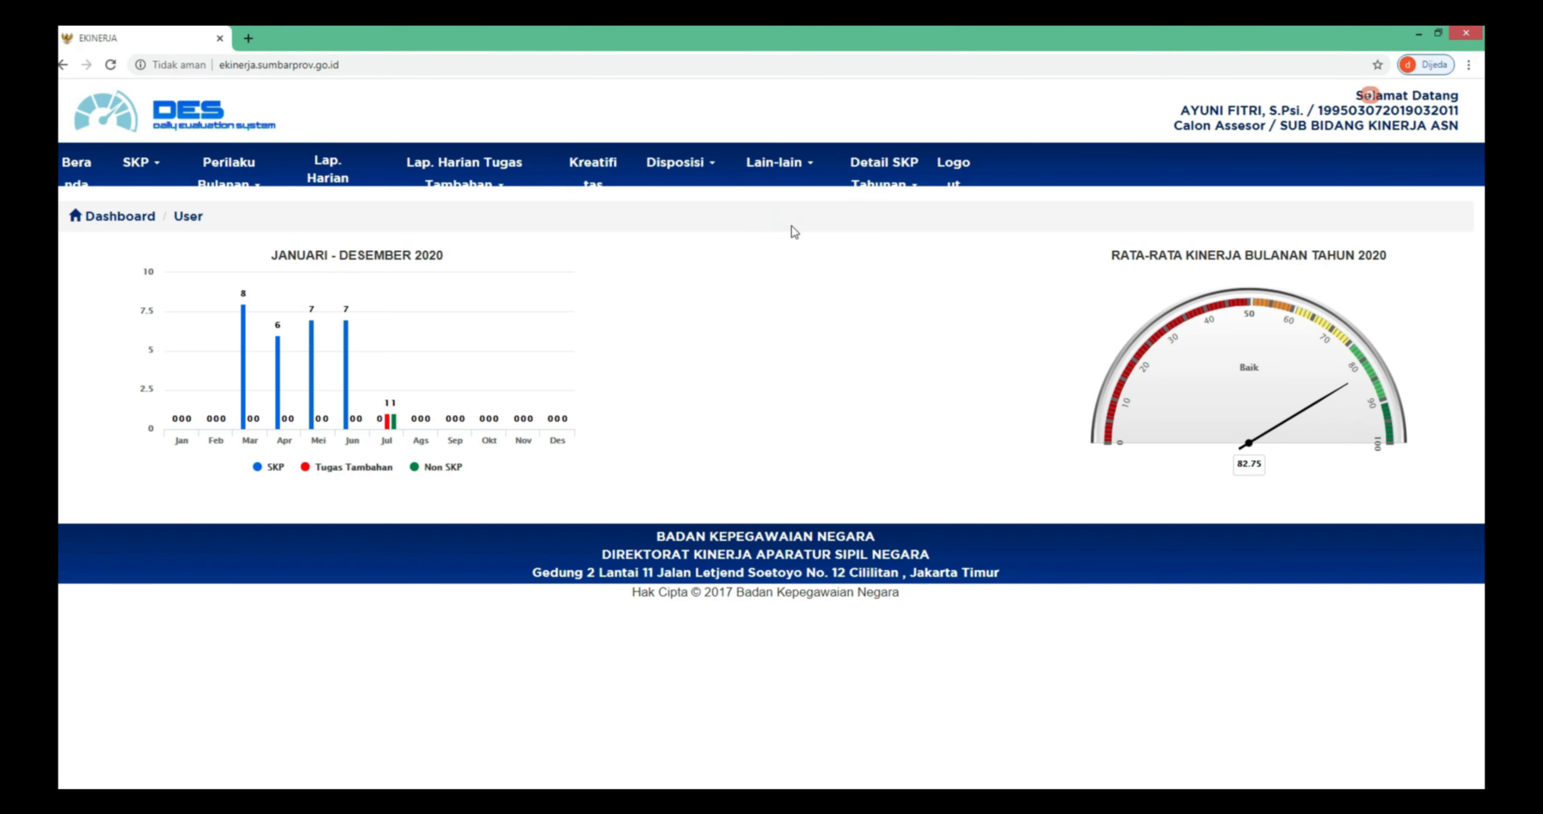
{"action": "left_click", "coordinate": [793, 218]}
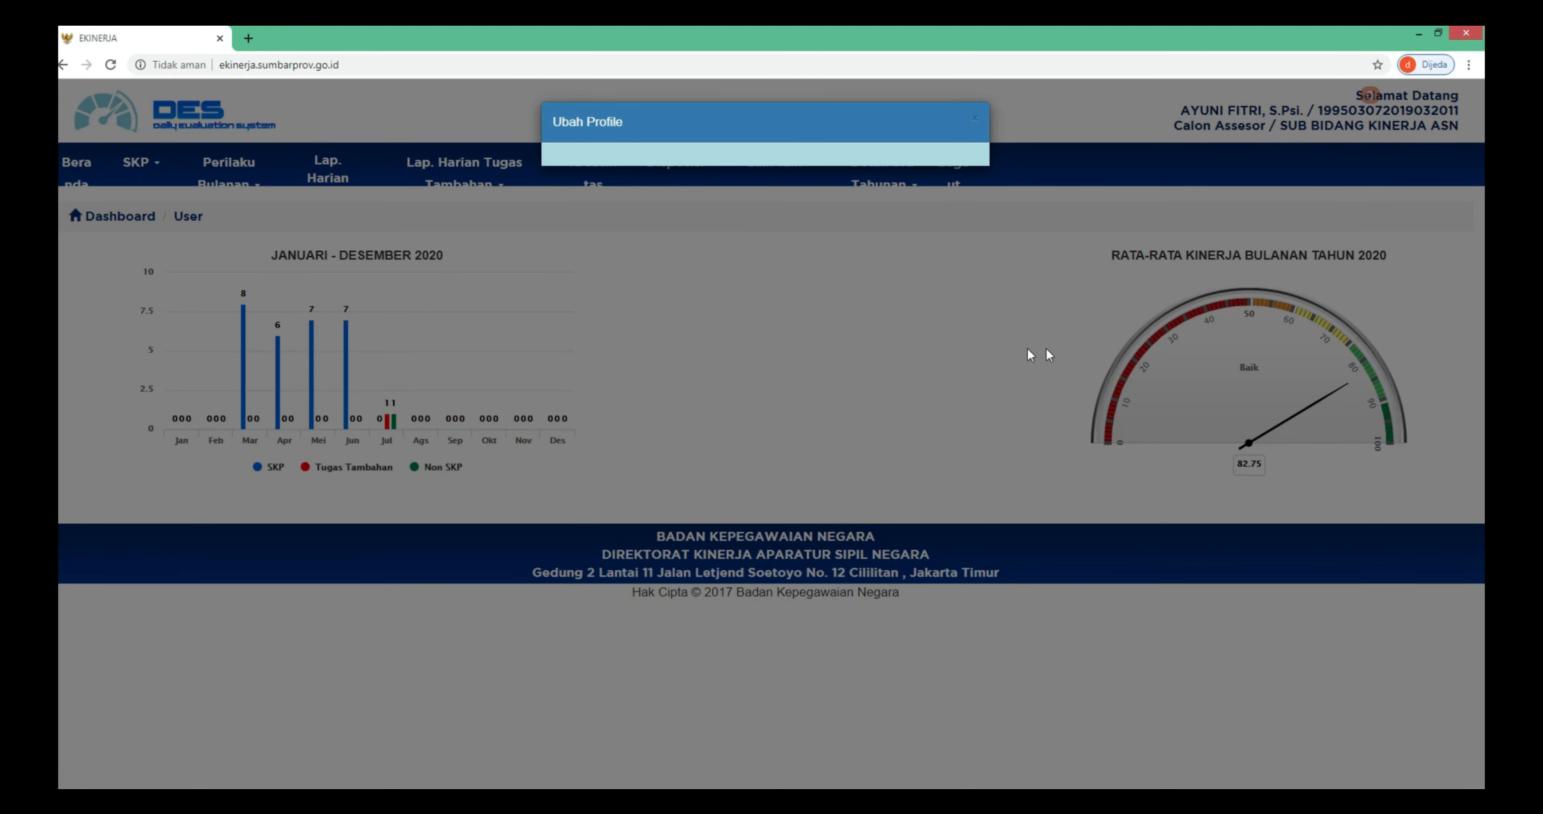
{"action": "scroll", "coordinate": [984, 370], "scroll_direction": "down", "scroll_amount": 2}
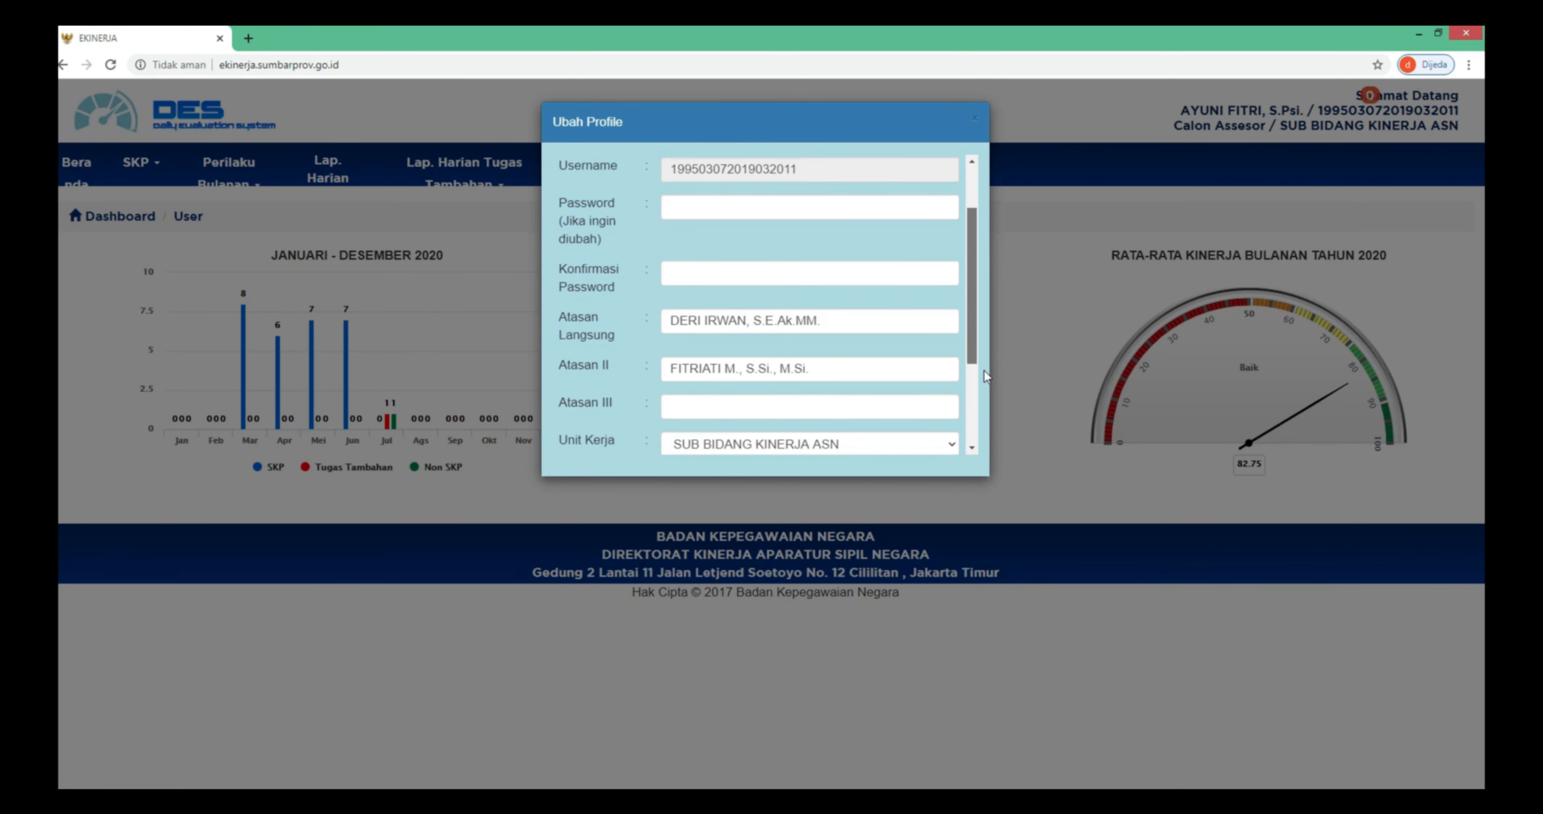
{"action": "scroll", "coordinate": [984, 371], "scroll_direction": "down", "scroll_amount": 3}
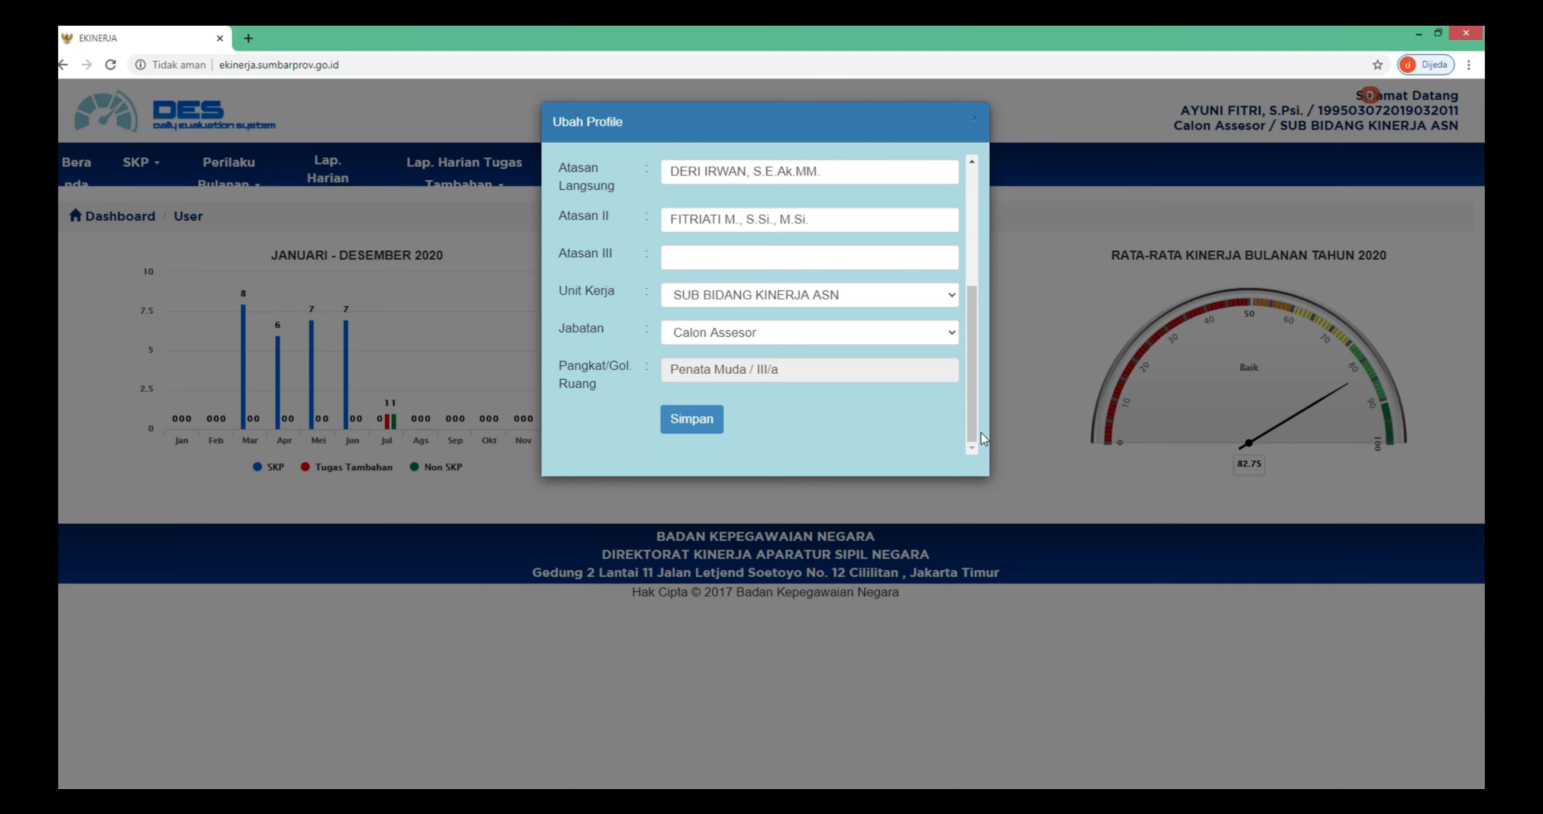
{"action": "left_click", "coordinate": [1044, 444]}
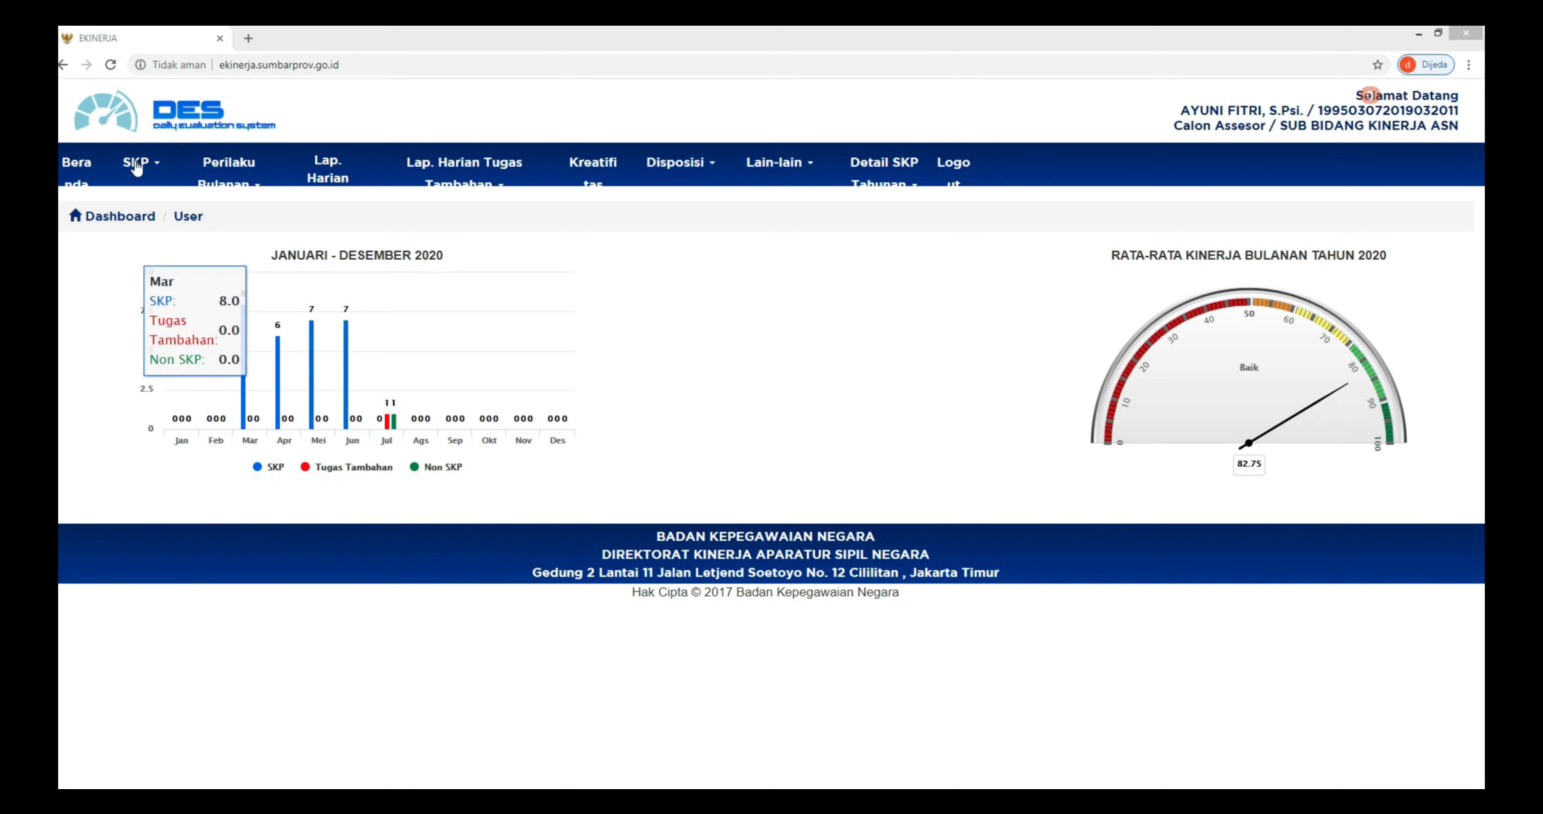
- Go to annual Target dan Realisasi and start a new SKP period beginning 28 July 2020
{"action": "left_click", "coordinate": [163, 173]}
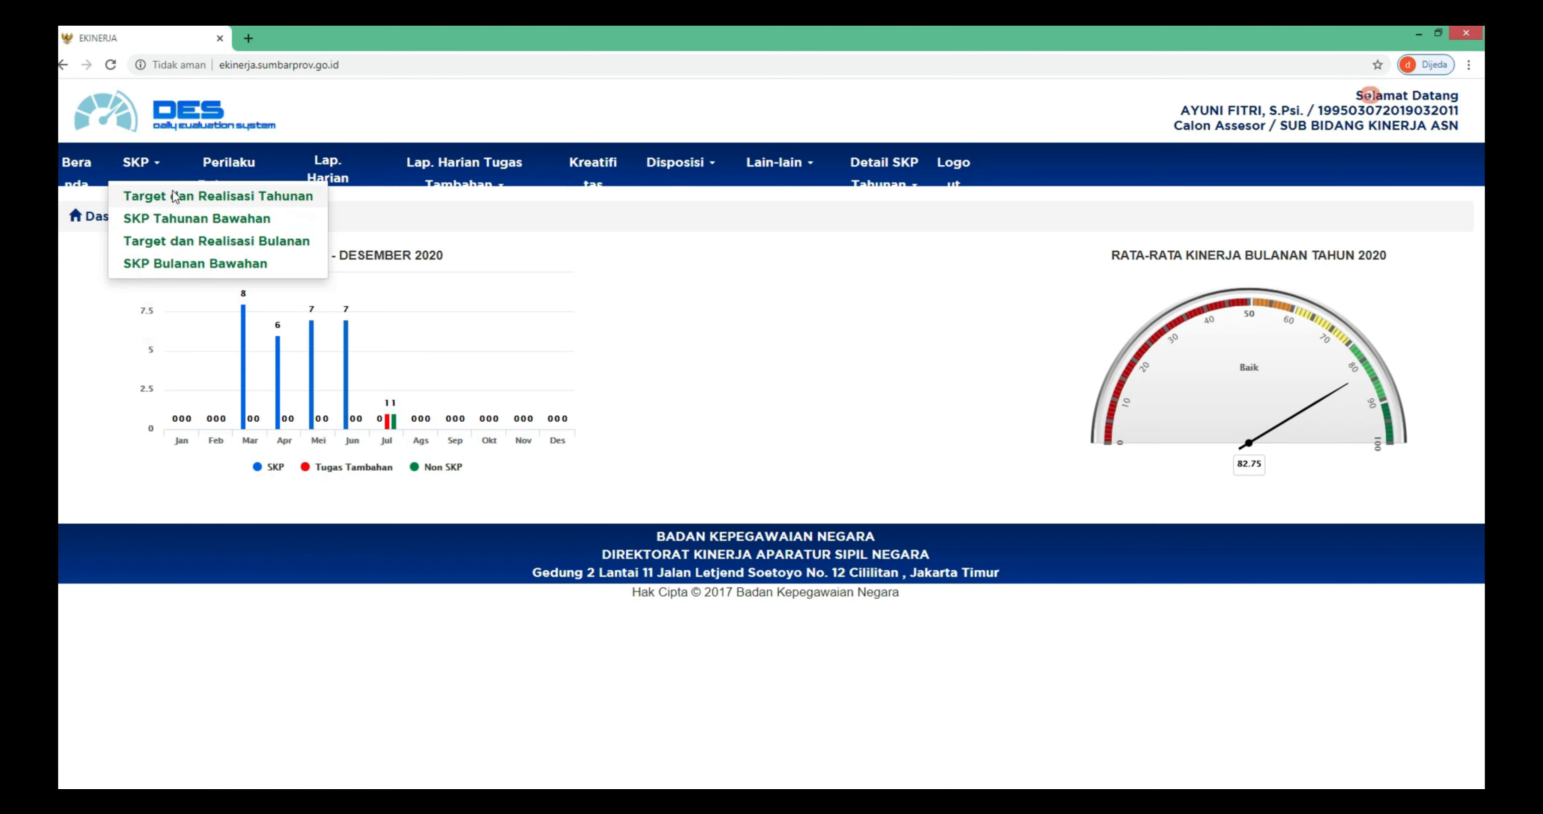
{"action": "left_click", "coordinate": [173, 194]}
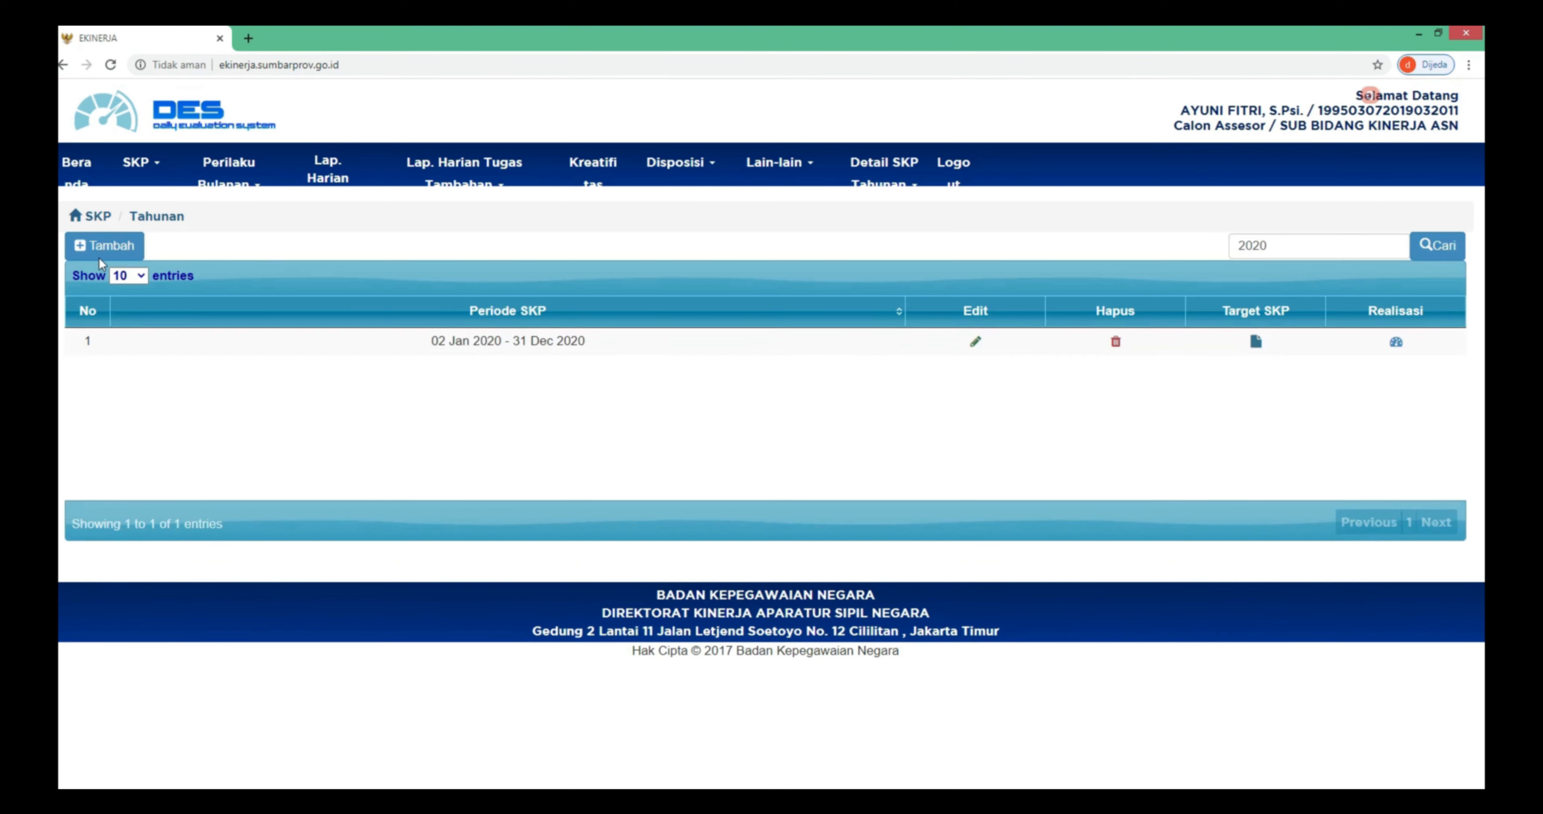
{"action": "left_click", "coordinate": [104, 253]}
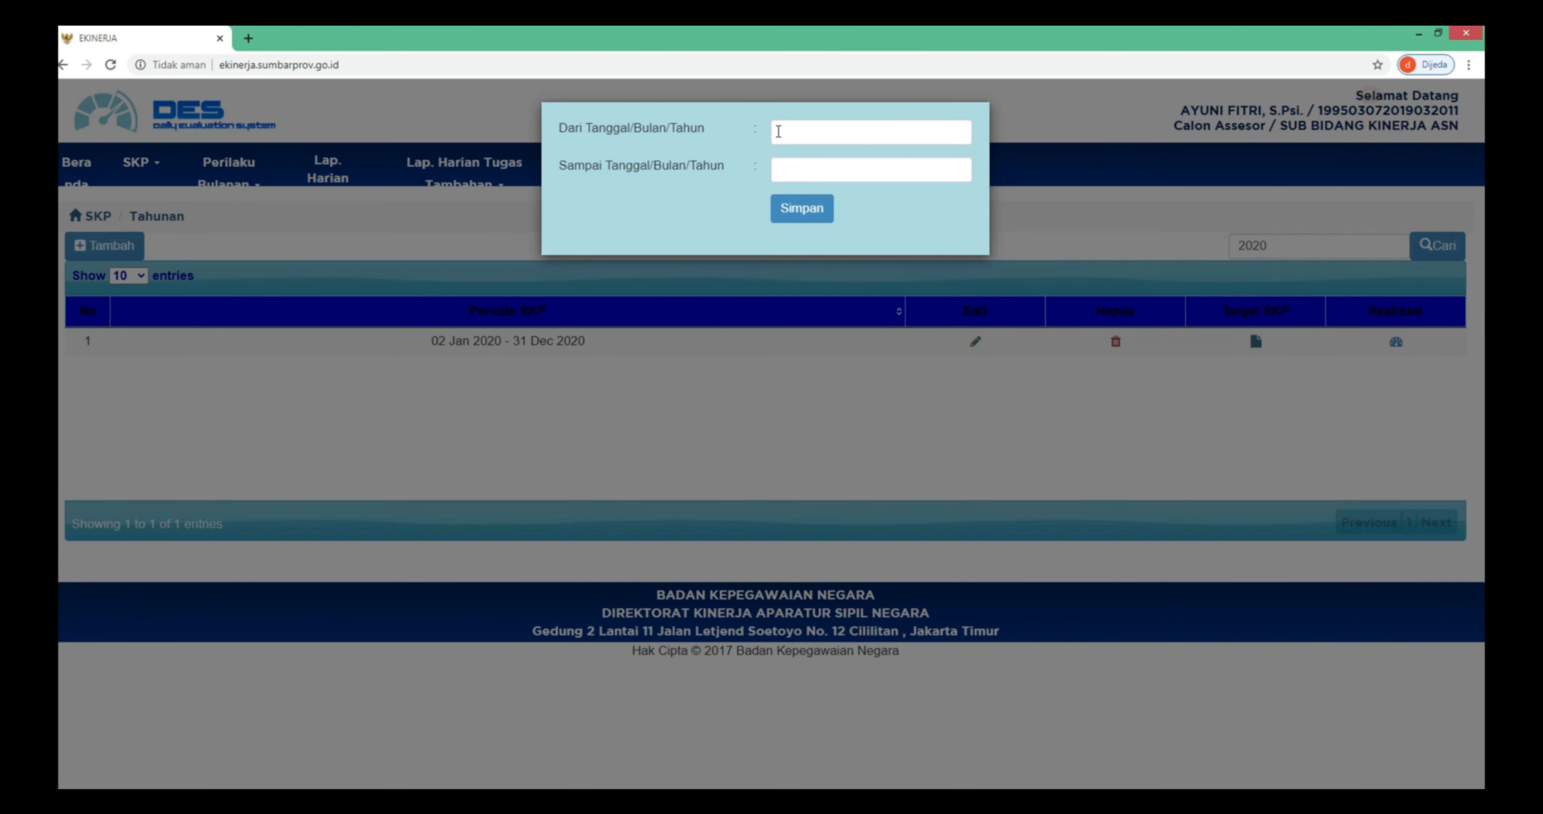
{"action": "left_click", "coordinate": [779, 131]}
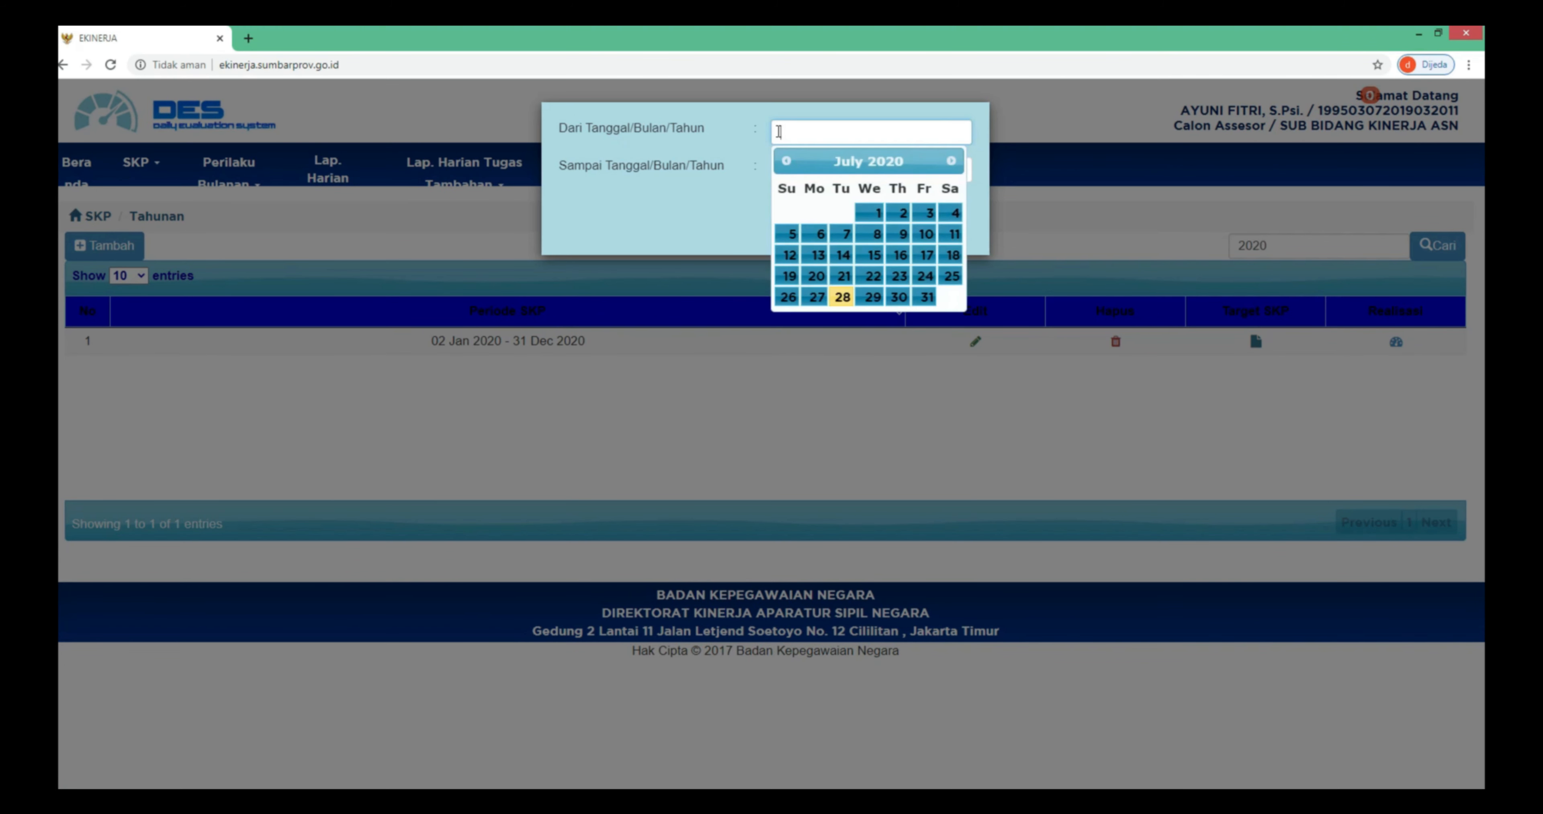
{"action": "left_click", "coordinate": [842, 297]}
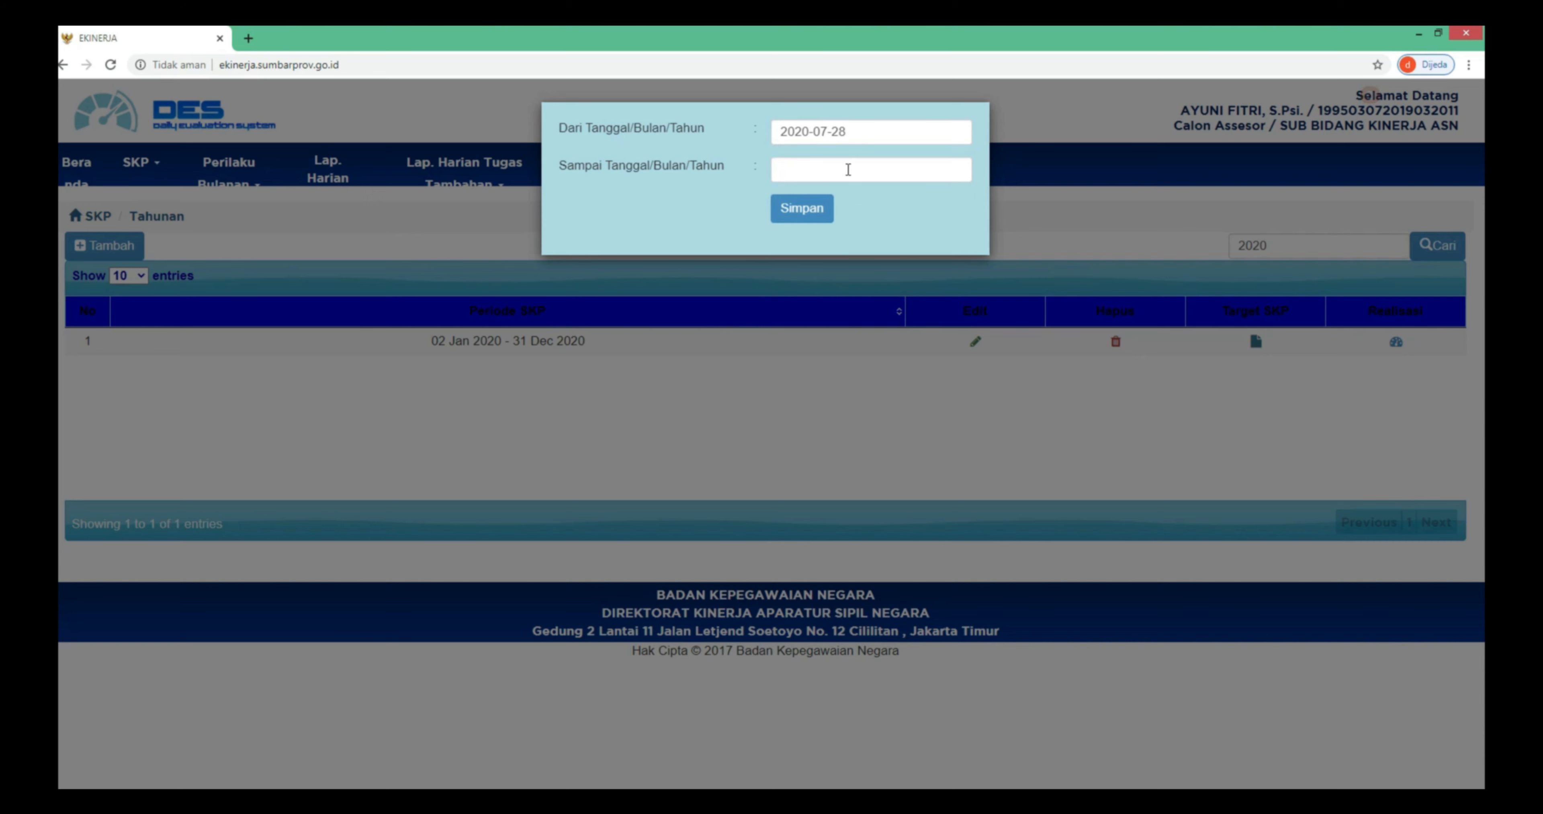
- Set the period's end date to 31 December 2020, save it and confirm
{"action": "left_click", "coordinate": [847, 168]}
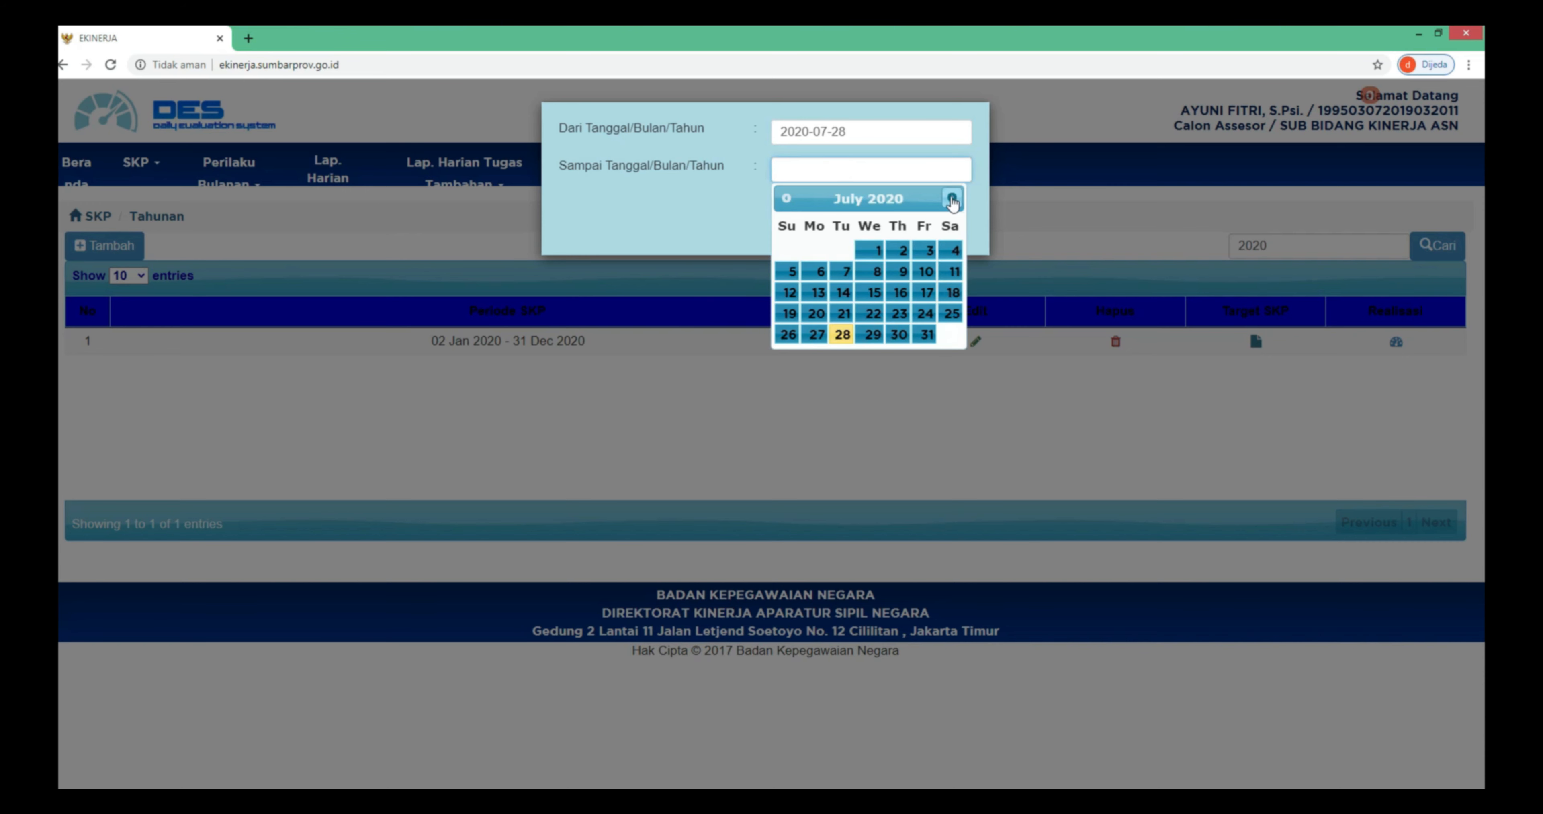
{"action": "left_click", "coordinate": [952, 199]}
{"action": "left_click", "coordinate": [951, 199]}
{"action": "left_click", "coordinate": [952, 199]}
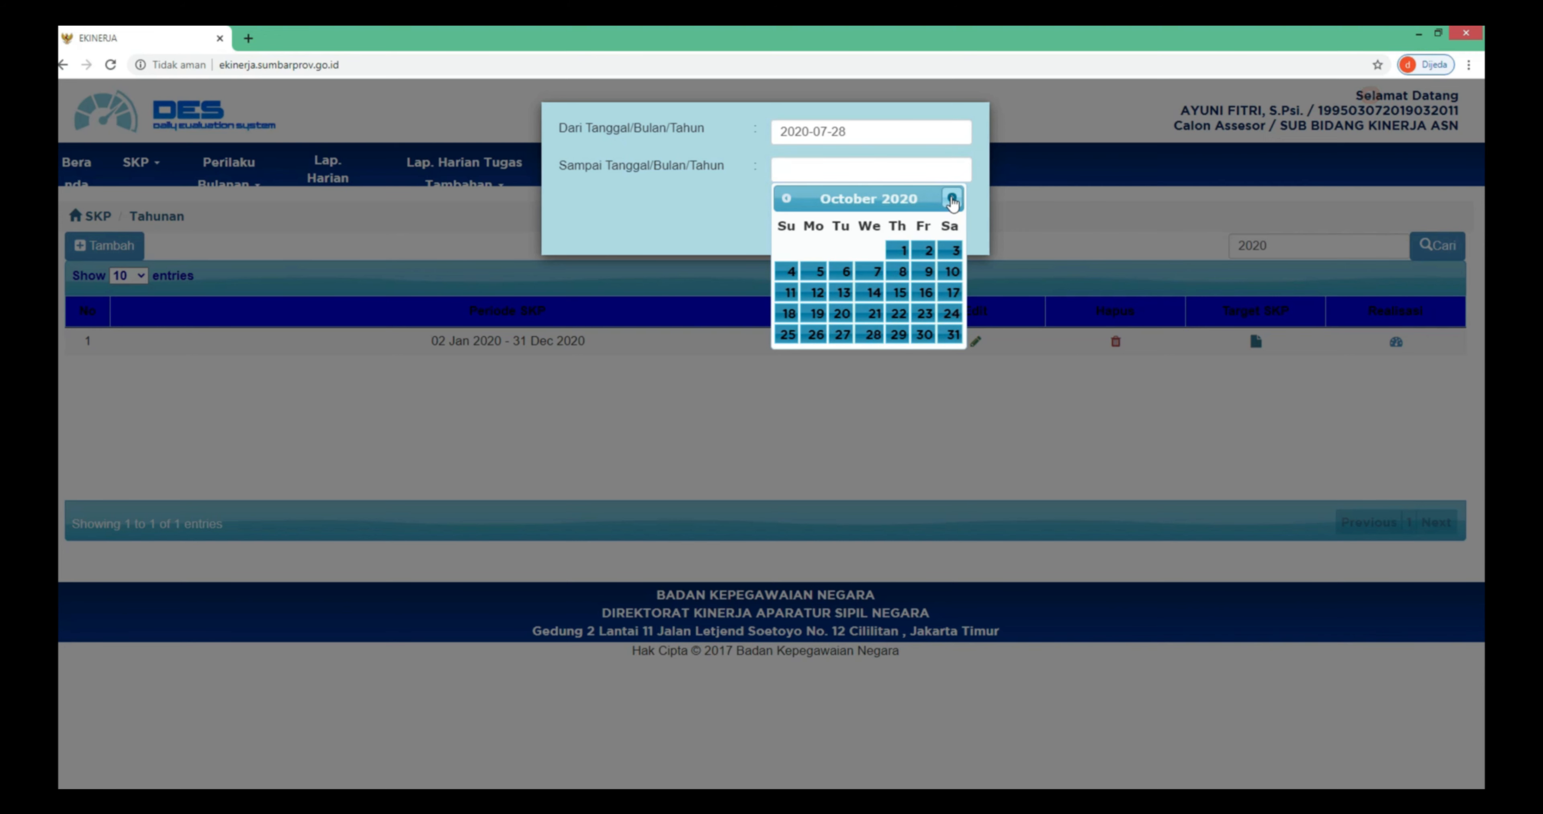
{"action": "left_click", "coordinate": [952, 199]}
{"action": "left_click", "coordinate": [951, 199]}
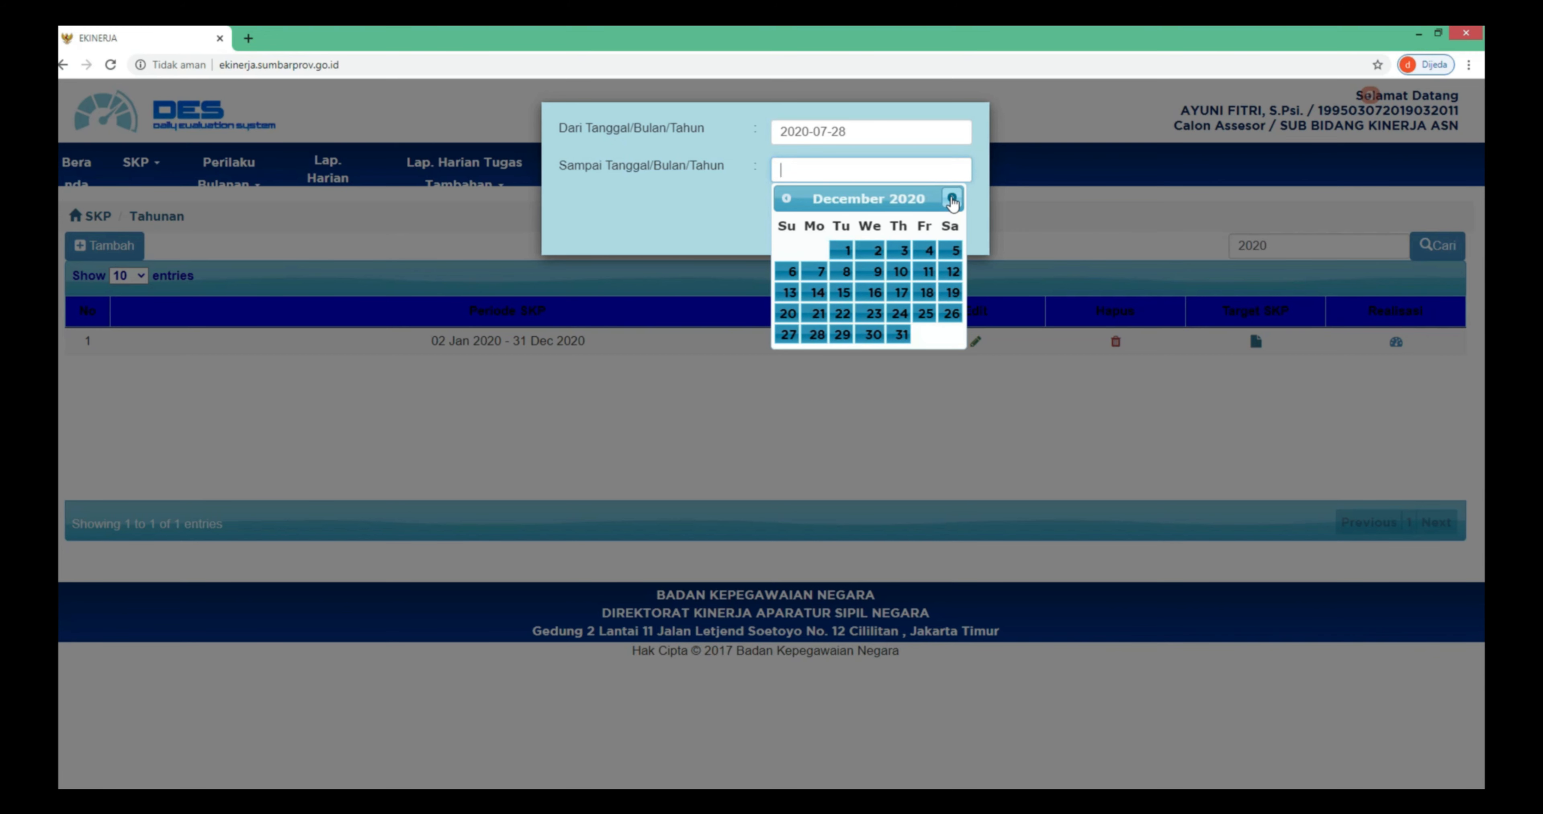
{"action": "left_click", "coordinate": [900, 336]}
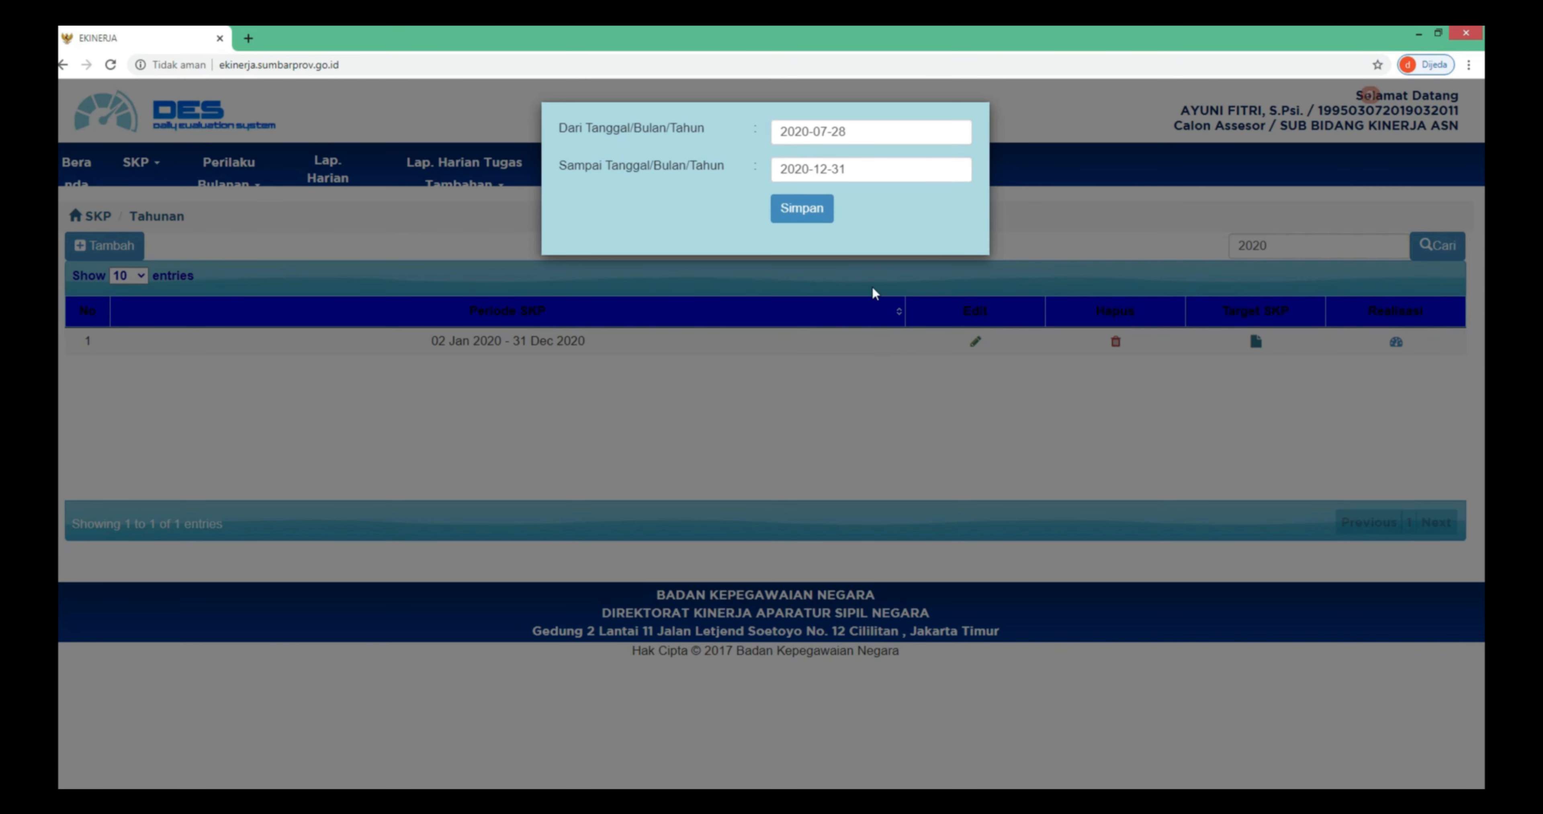
{"action": "left_click", "coordinate": [810, 210]}
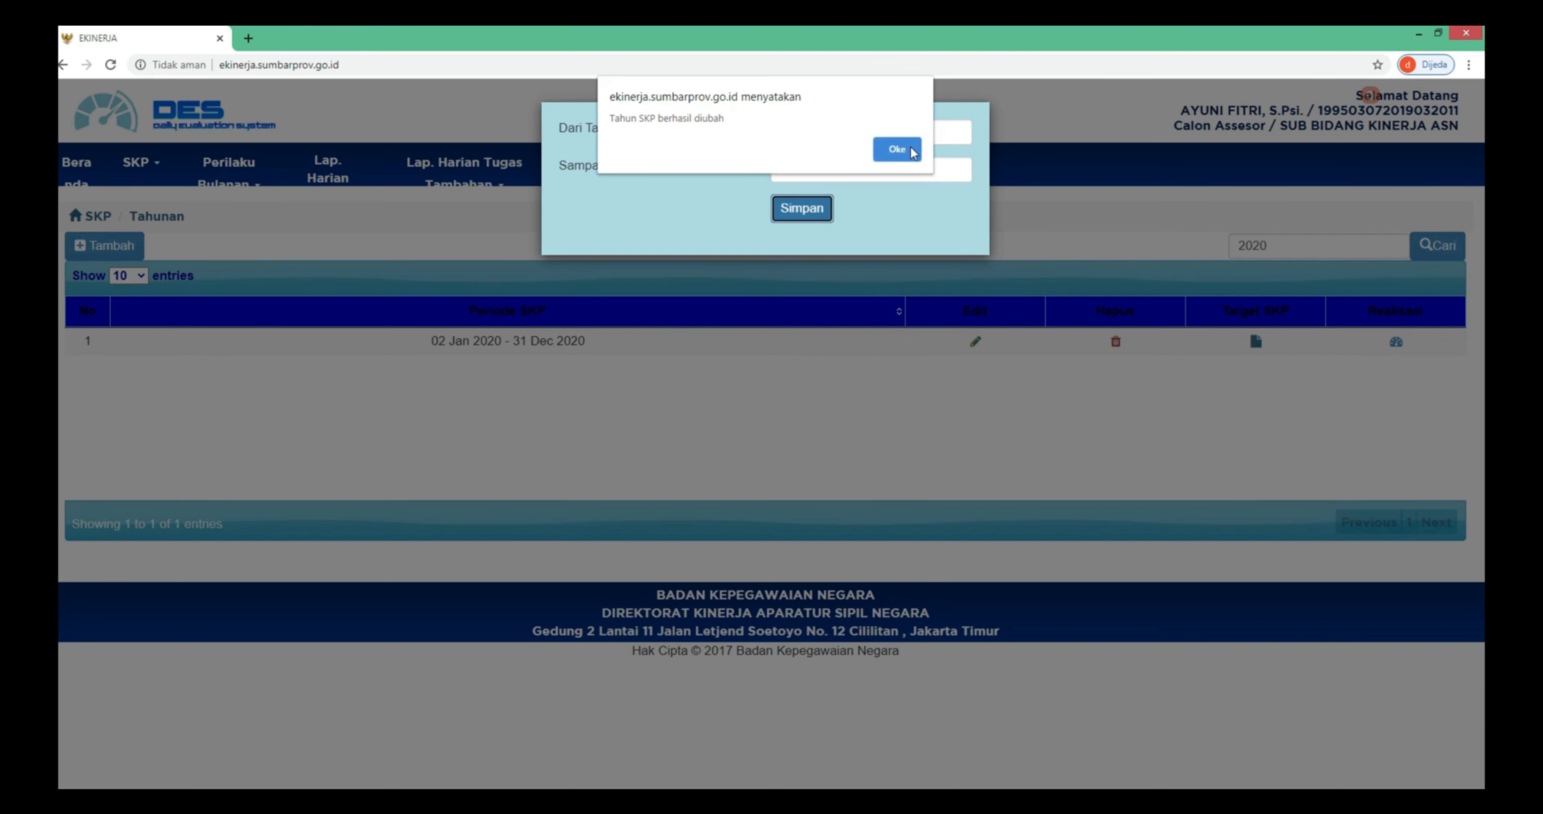
{"action": "left_click", "coordinate": [901, 151]}
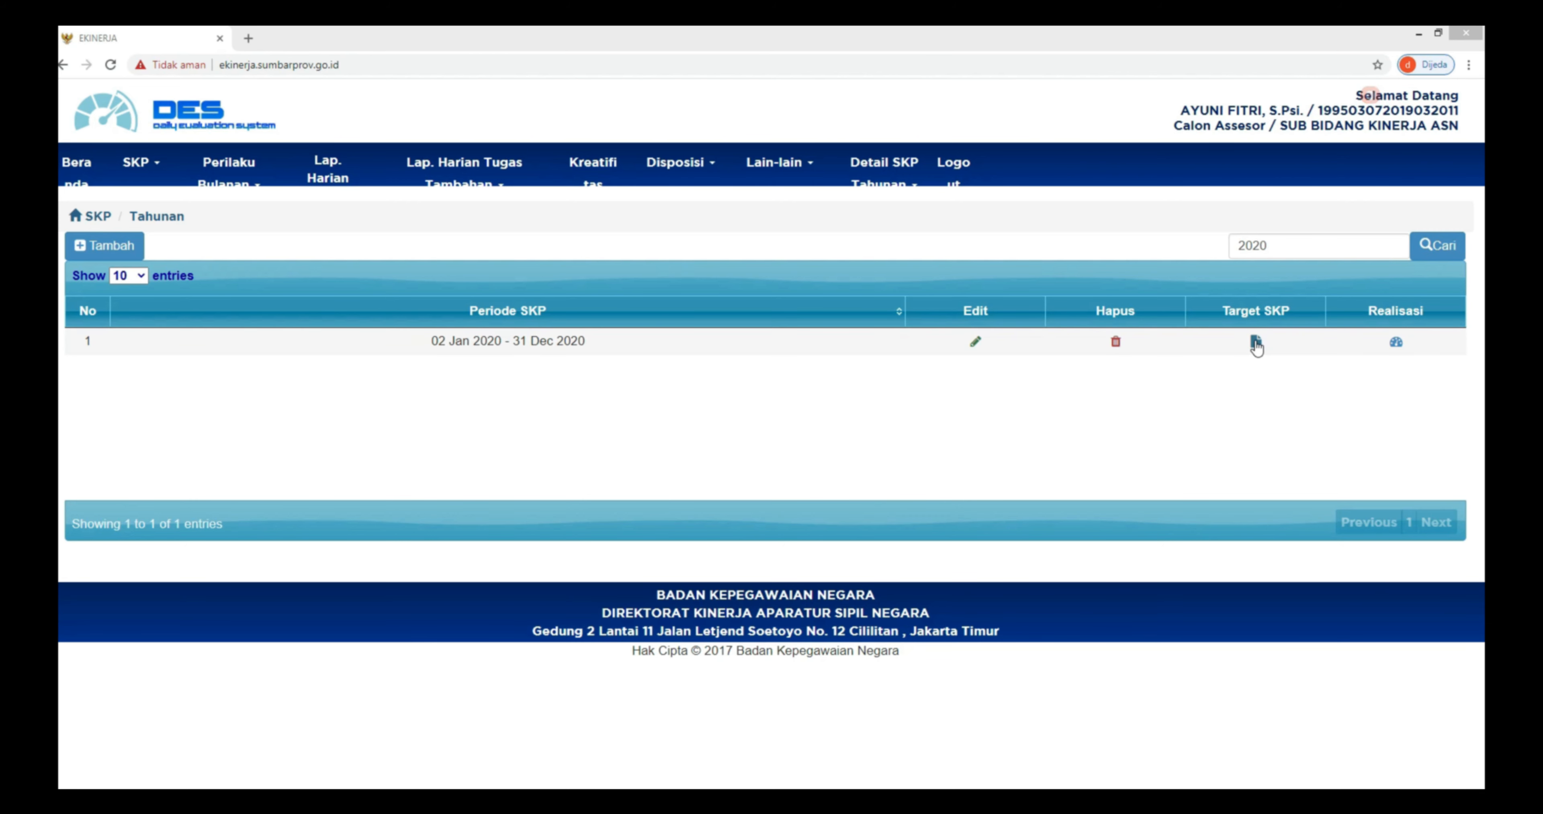
- Open the 2020 period's targets and start a new activity for the Assessor SDM Aparatur Pertama position
{"action": "left_click", "coordinate": [1255, 344]}
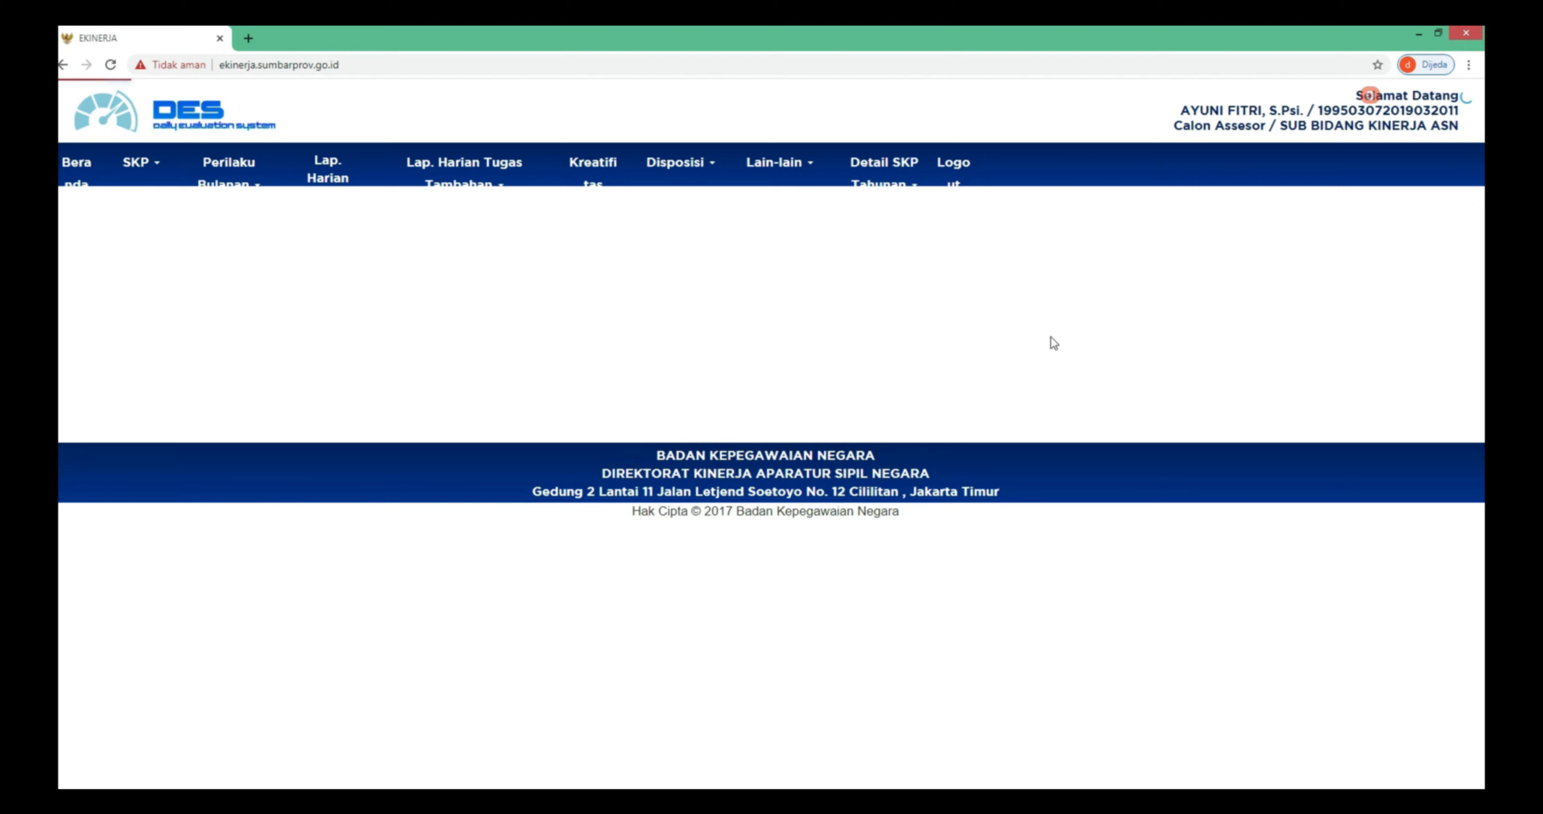
{"action": "left_click", "coordinate": [114, 247]}
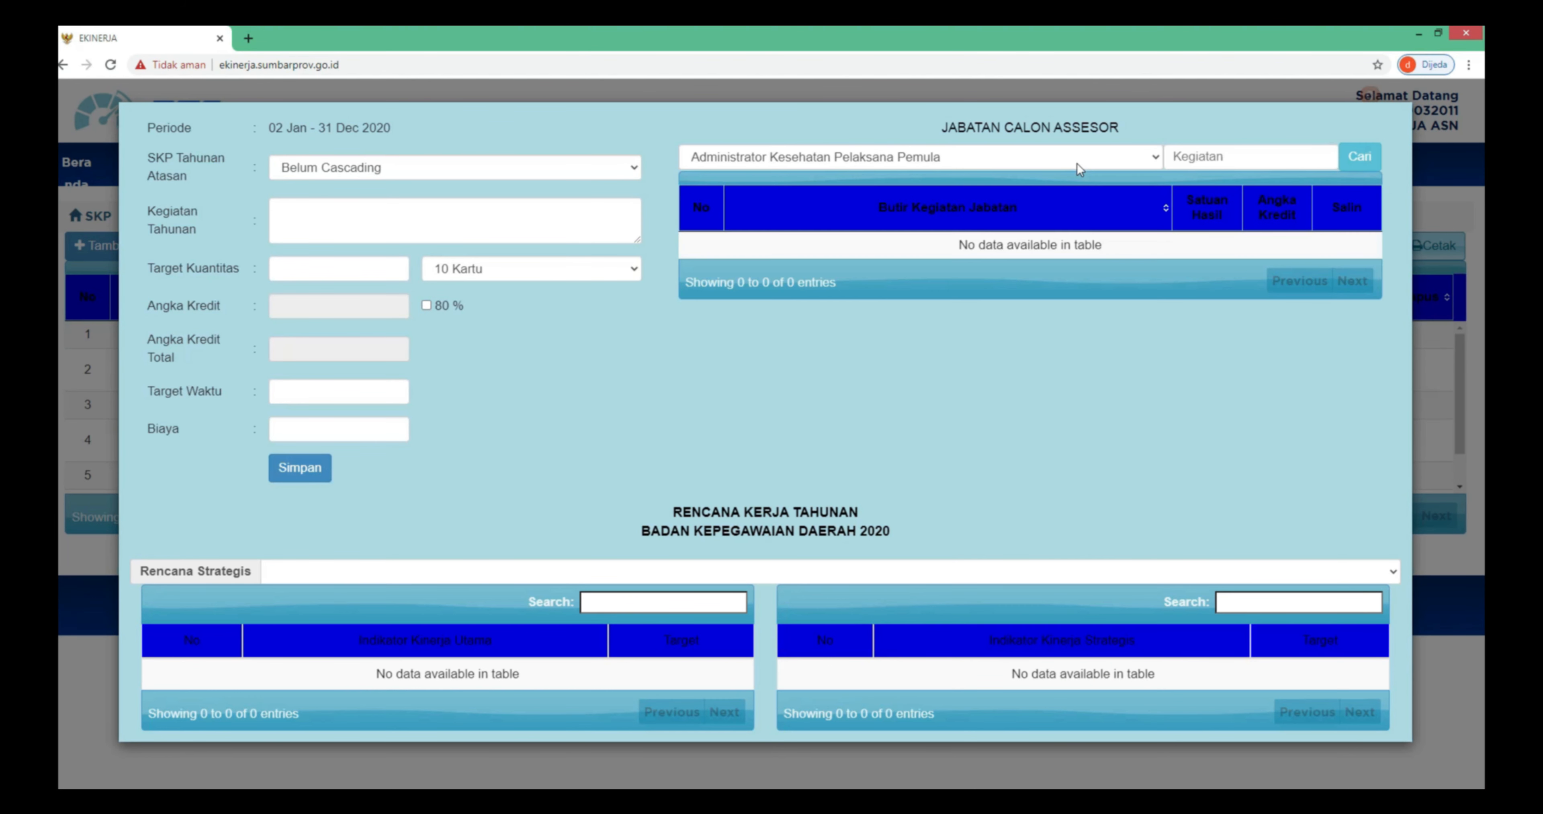
{"action": "left_click", "coordinate": [1078, 162]}
{"action": "scroll", "coordinate": [1038, 196], "scroll_direction": "down", "scroll_amount": 5}
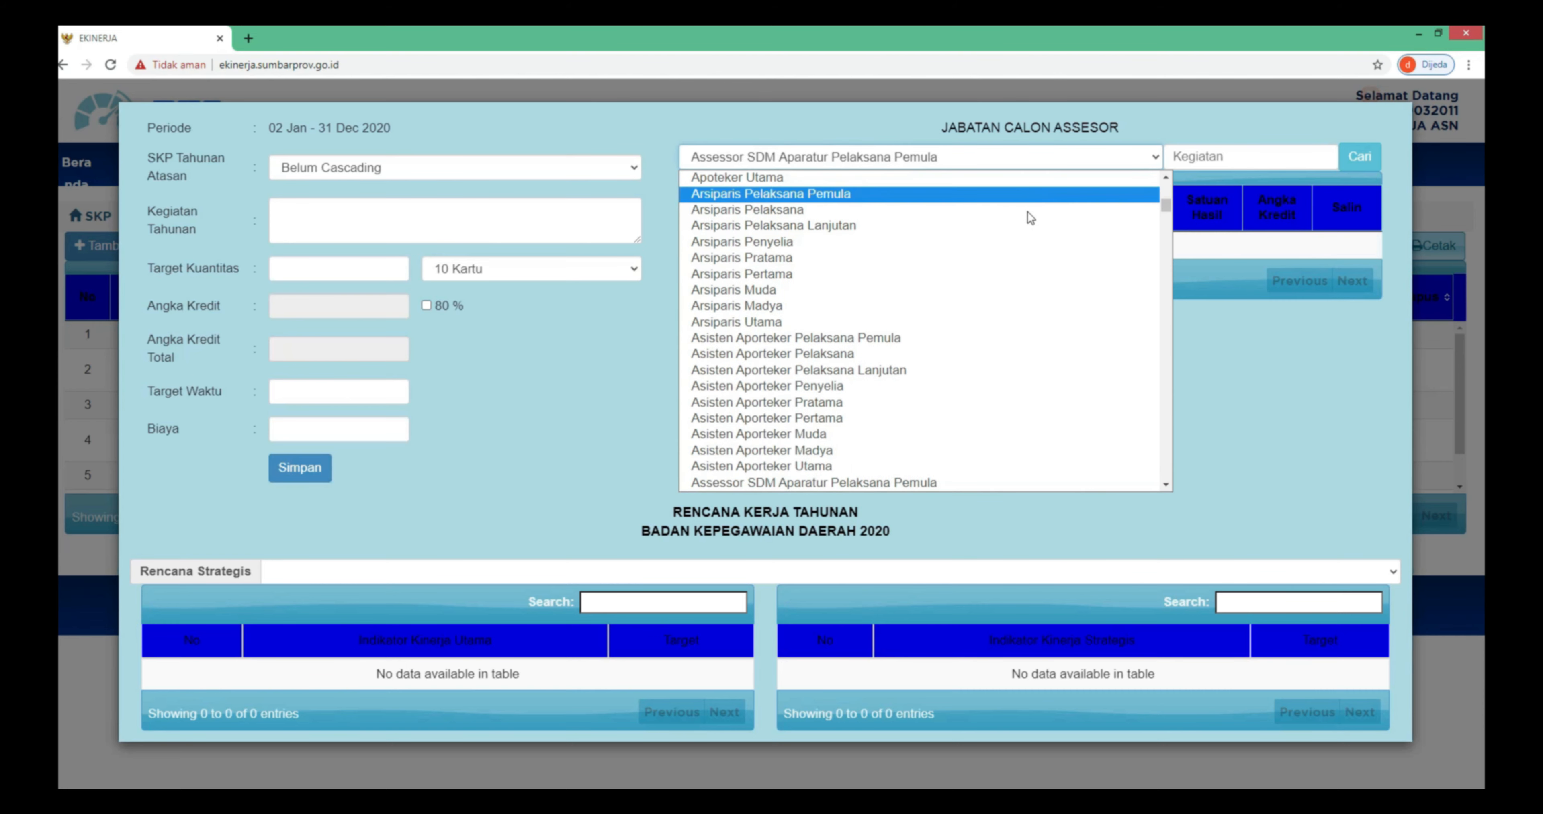
{"action": "scroll", "coordinate": [826, 376], "scroll_direction": "down", "scroll_amount": 3}
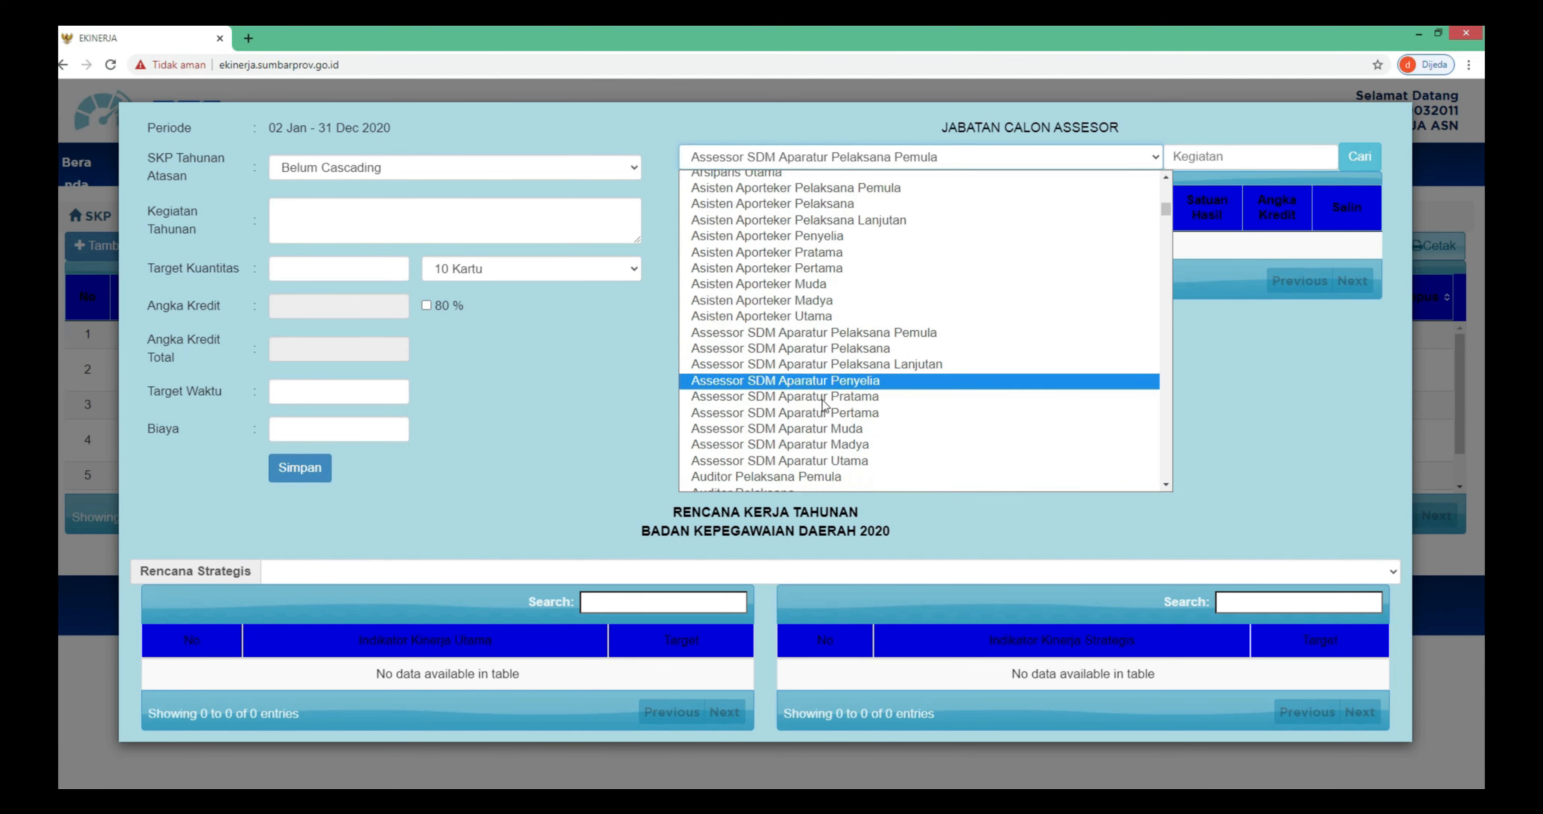
{"action": "left_click", "coordinate": [832, 413]}
- Search that position's activities for 'membuat', then close the form without saving
{"action": "left_click", "coordinate": [1214, 158]}
{"action": "type", "text": "membuat"}
{"action": "left_click", "coordinate": [1358, 156]}
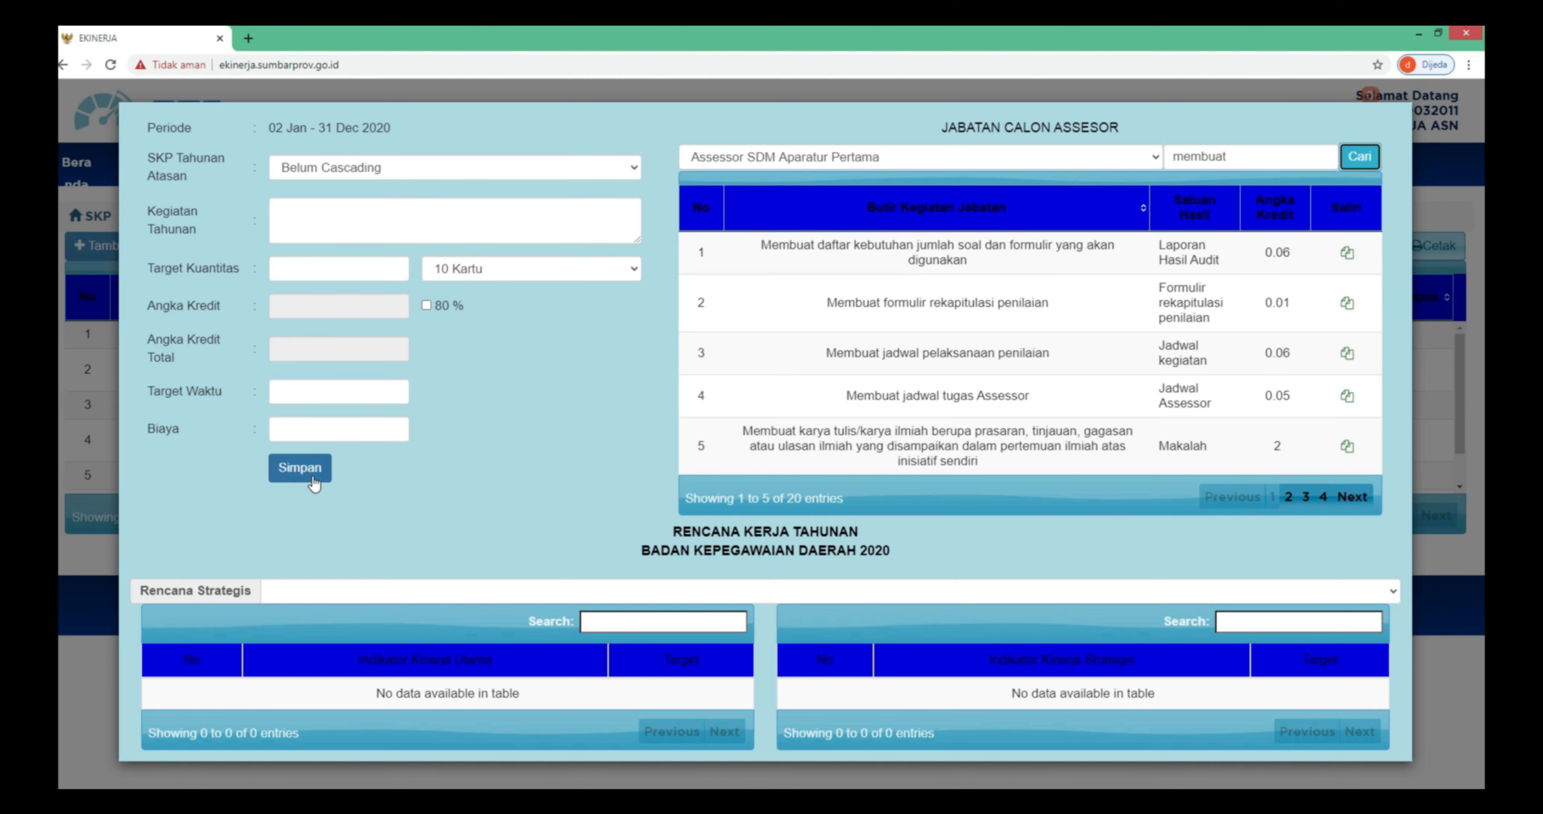
{"action": "left_click", "coordinate": [98, 542]}
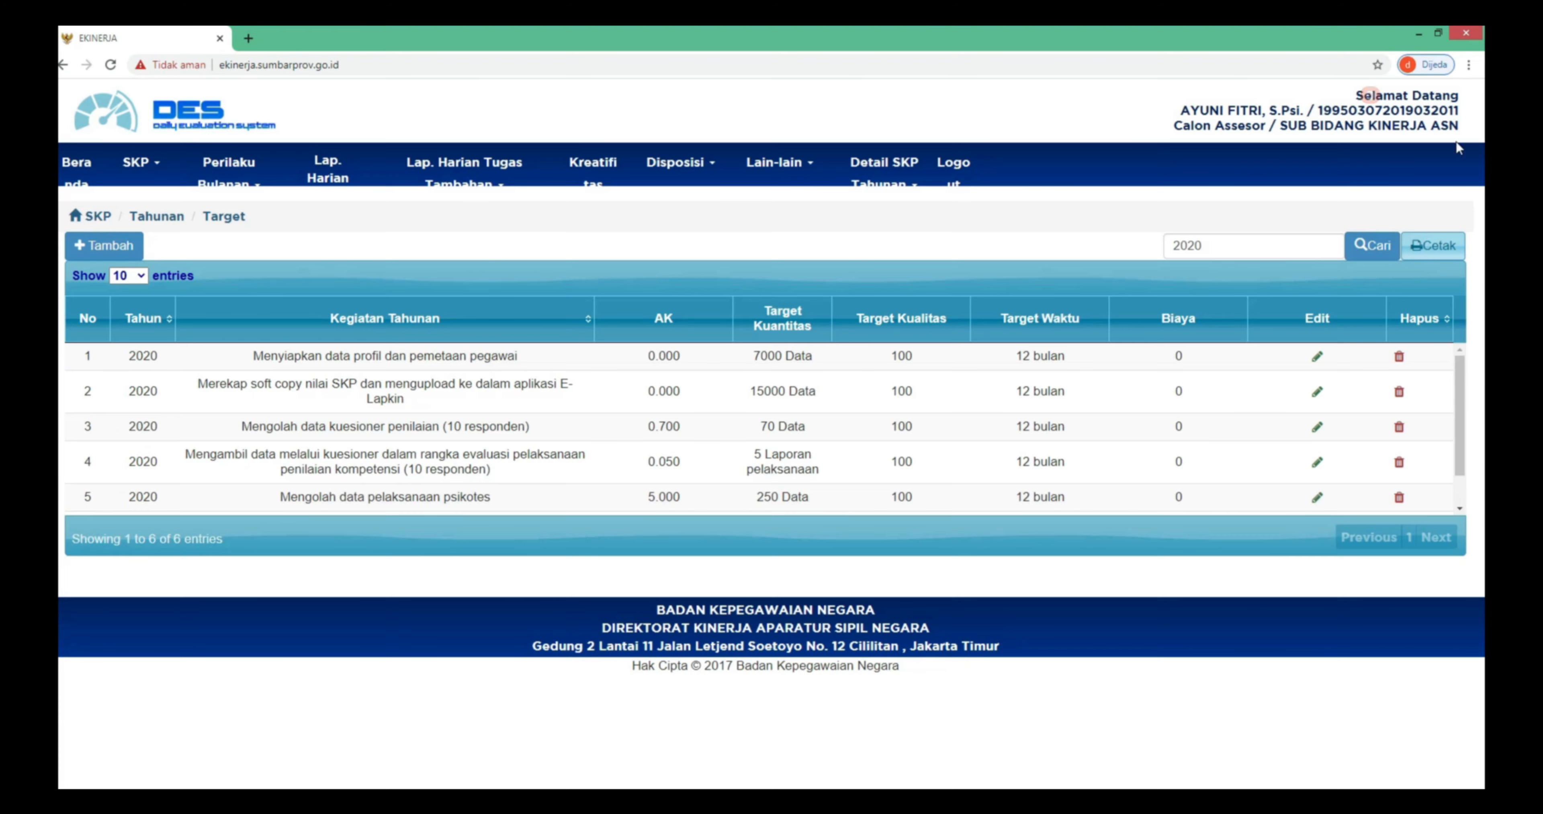
- Start printing the annual target list for Padang, then close the location choice without printing
{"action": "left_click", "coordinate": [1427, 246]}
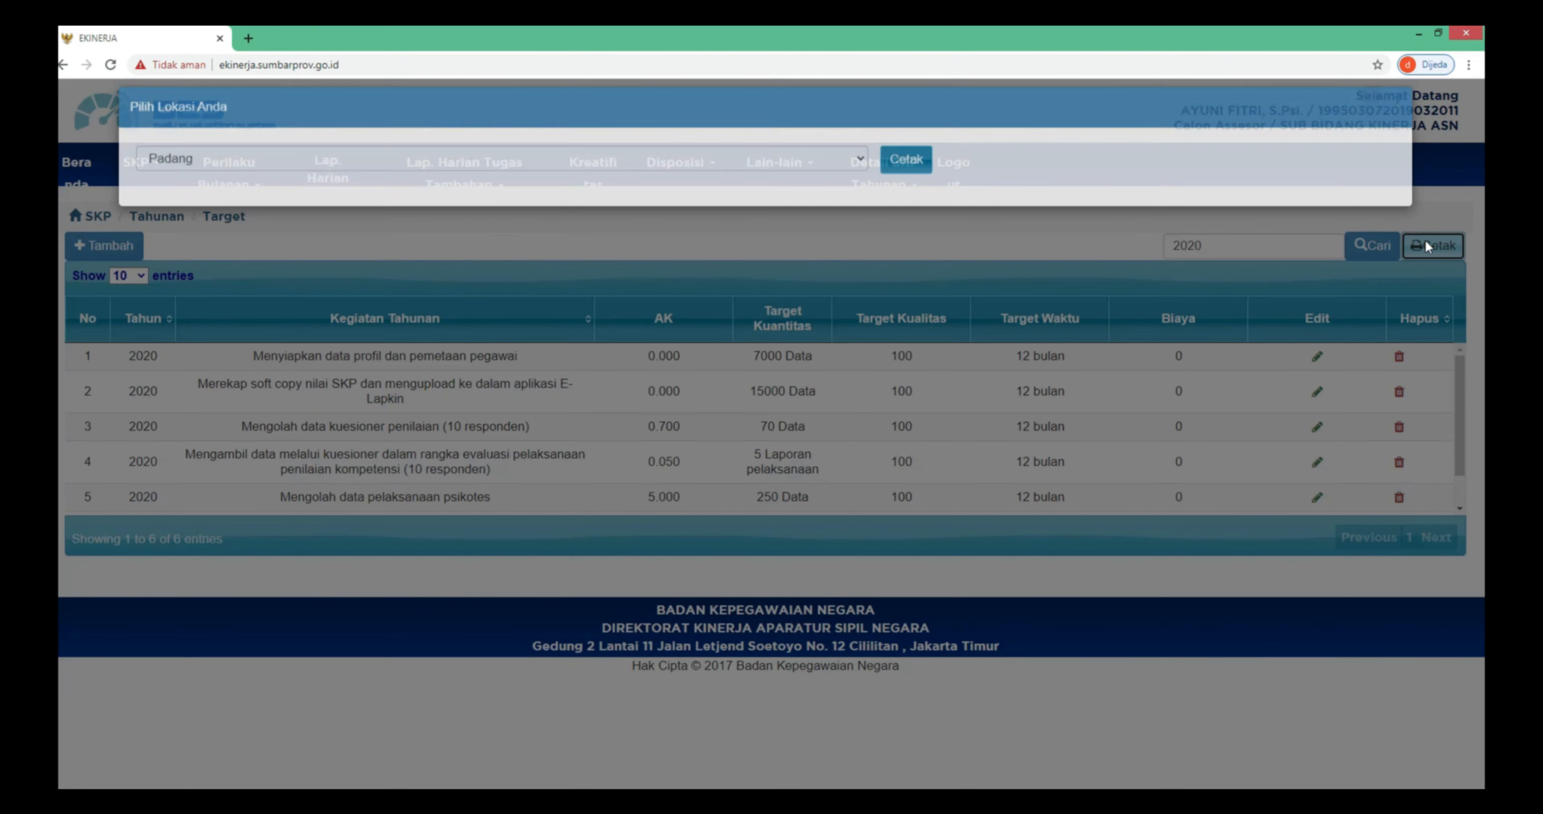
{"action": "left_click", "coordinate": [927, 186]}
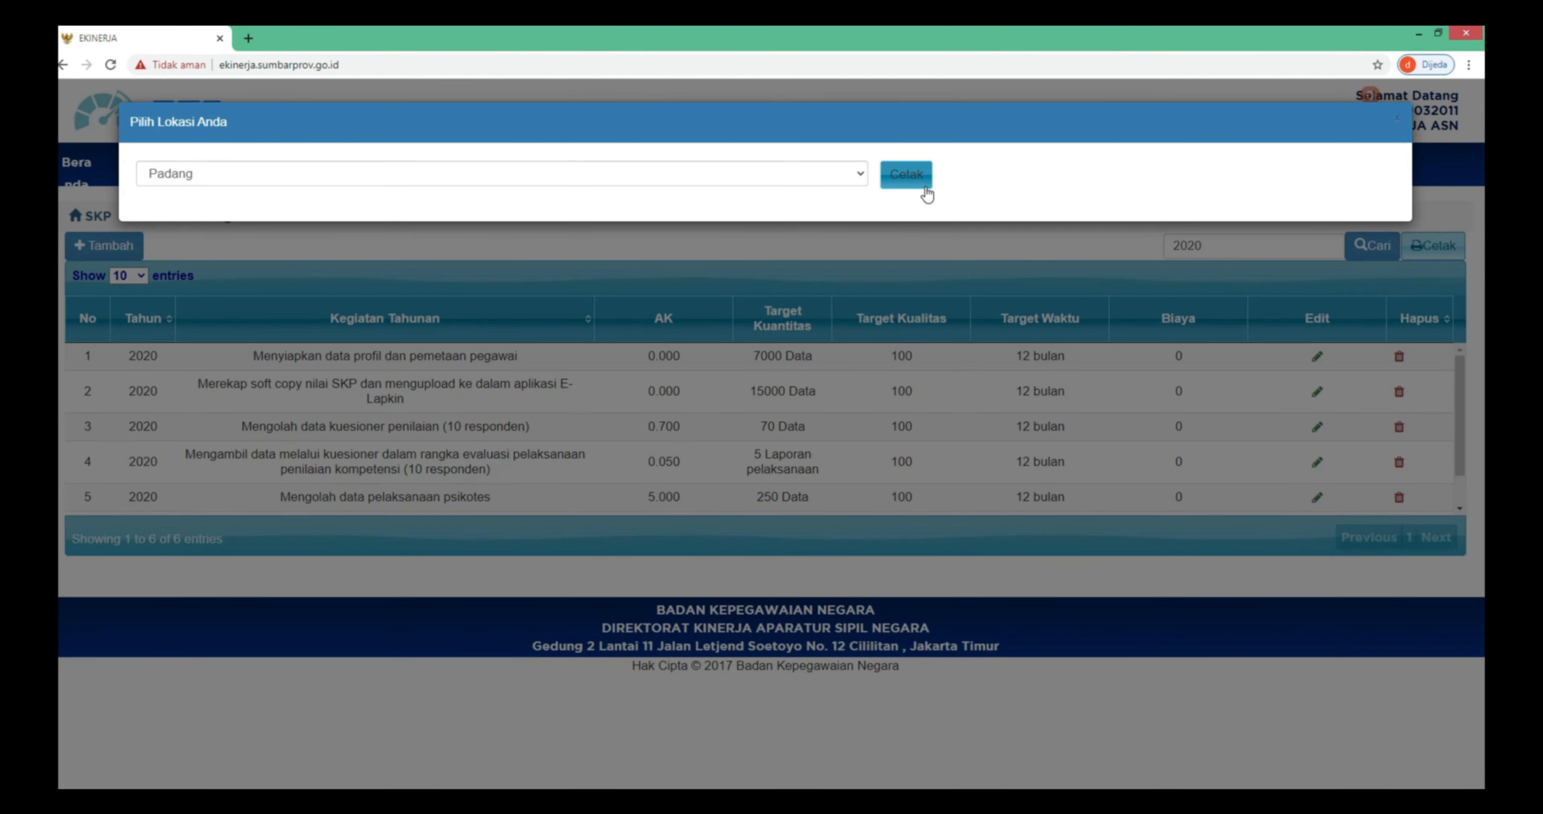
{"action": "left_click", "coordinate": [926, 230]}
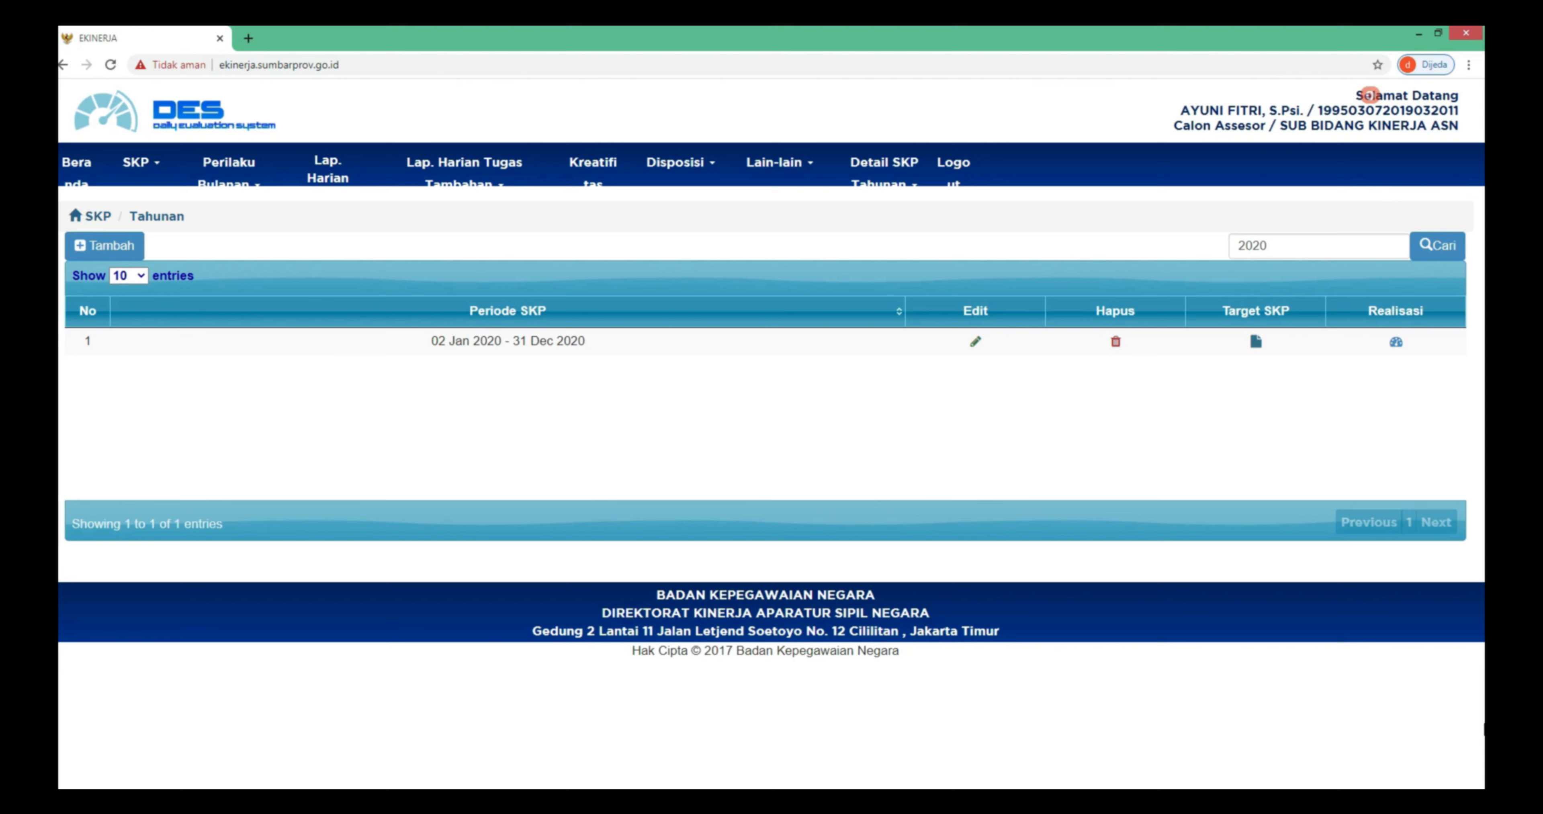
- Open the 2020 realisation table and view, then close, the first activity's time and target revision form
{"action": "left_click", "coordinate": [1396, 343]}
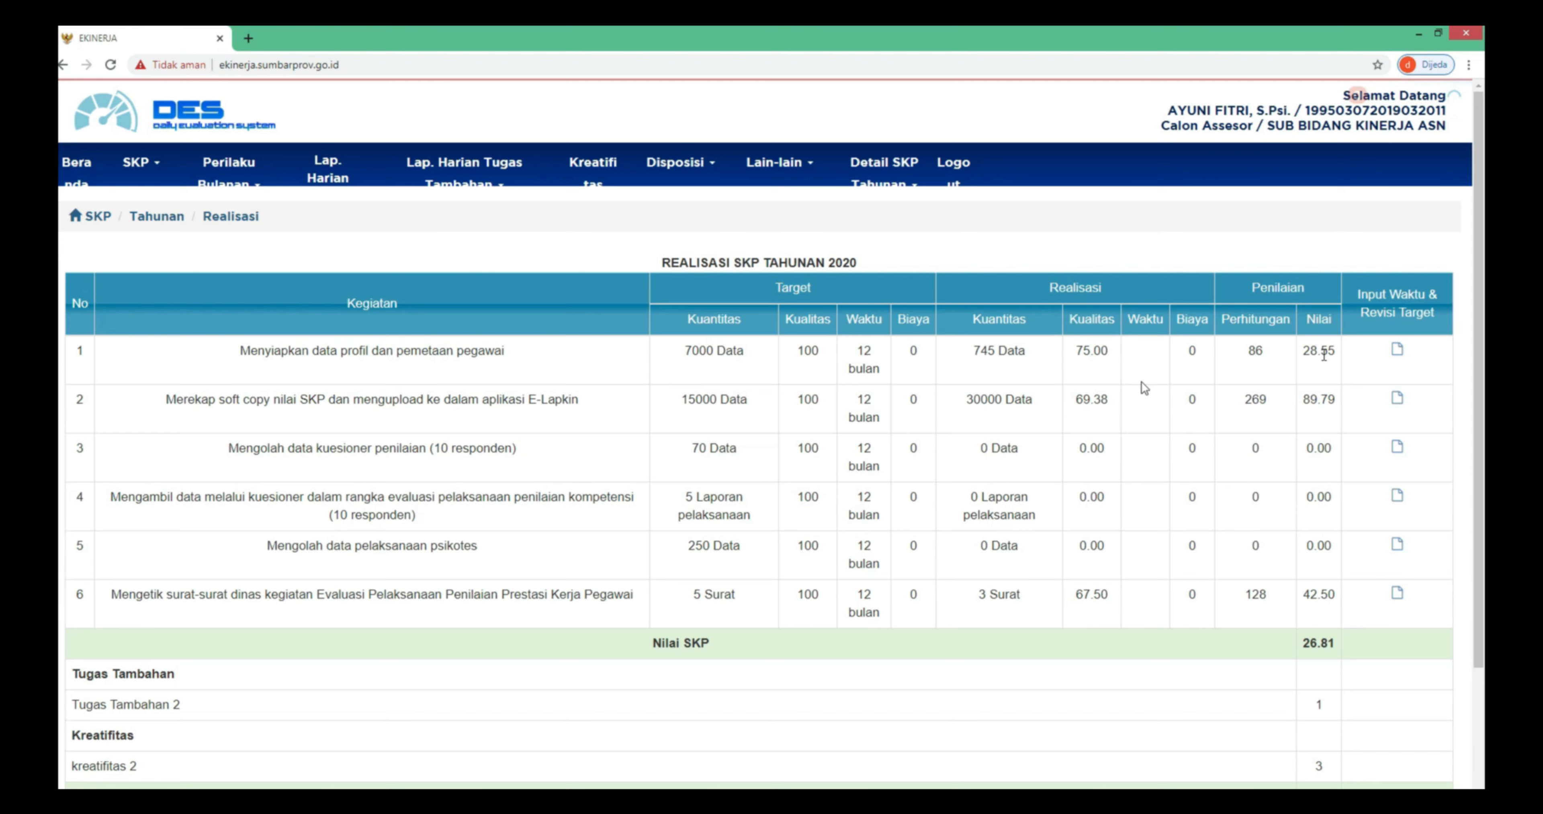
{"action": "left_click", "coordinate": [1399, 355]}
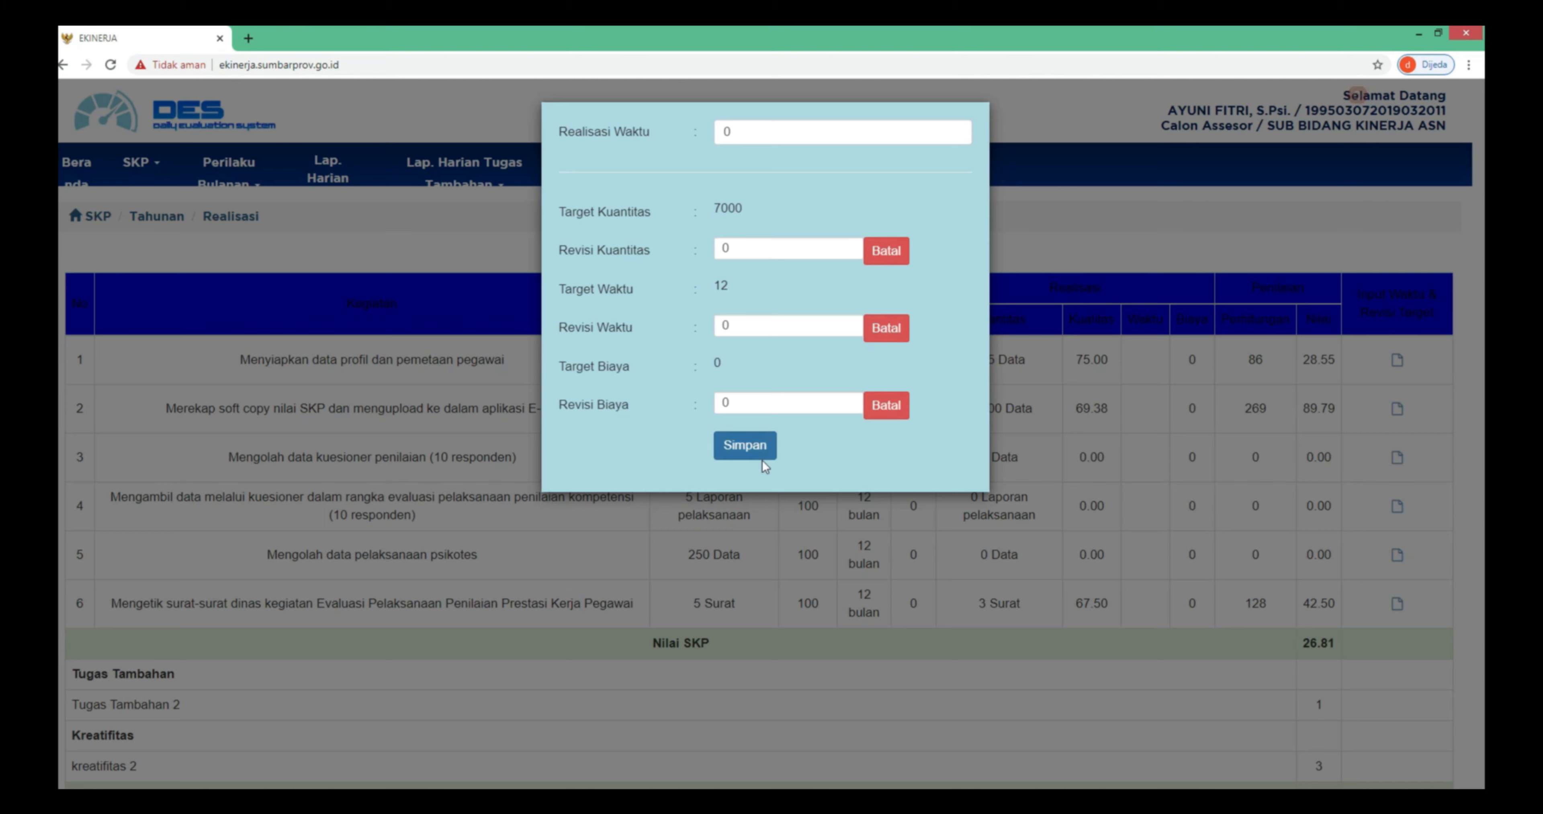
{"action": "left_click", "coordinate": [781, 509]}
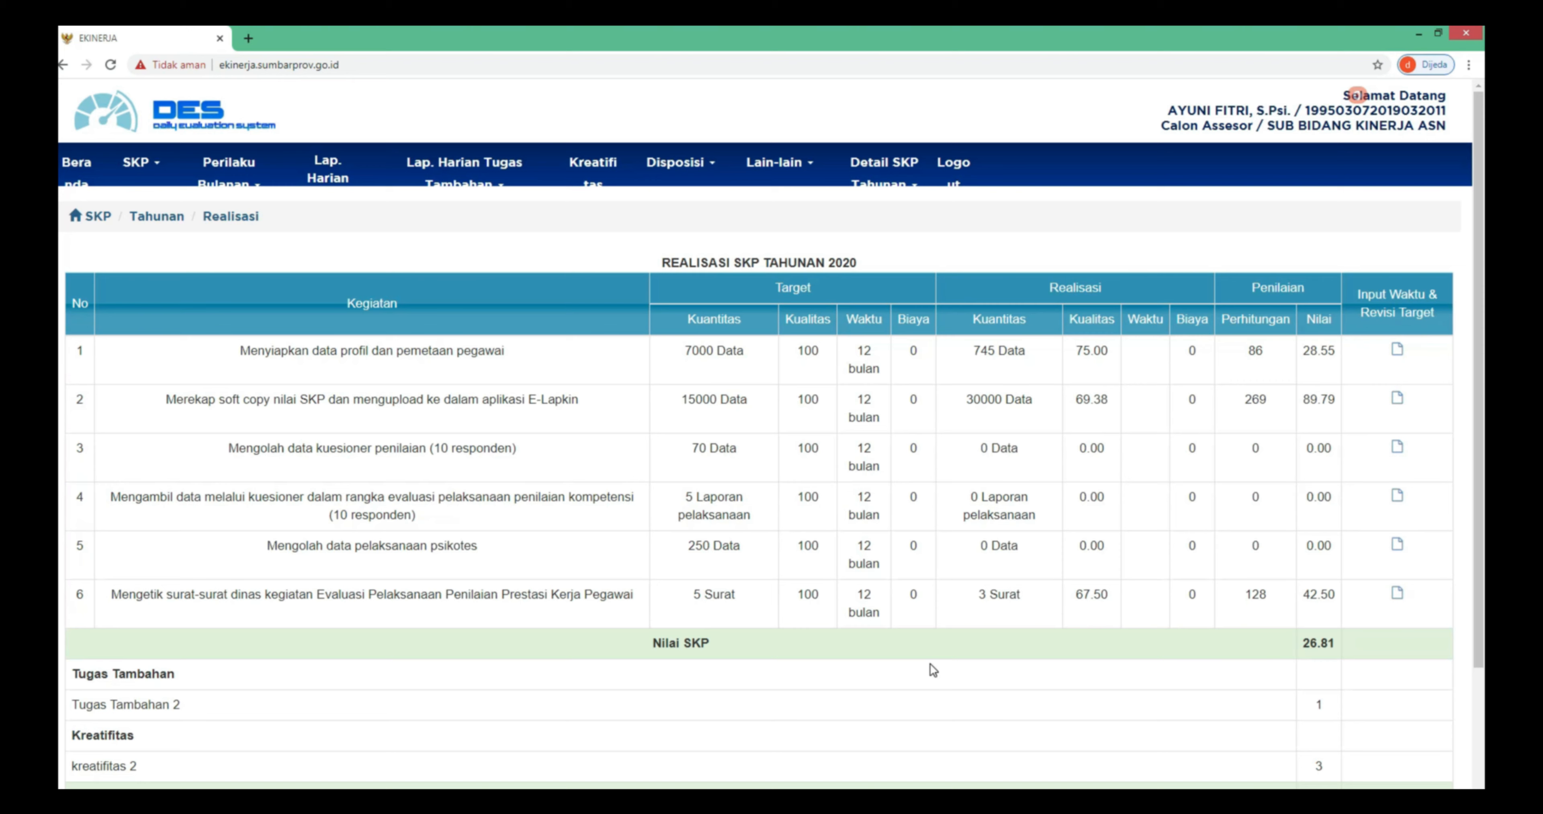
- Scroll the dashboard and bring up the SKP page menu
{"action": "scroll", "coordinate": [1000, 673], "scroll_direction": "down", "scroll_amount": 3}
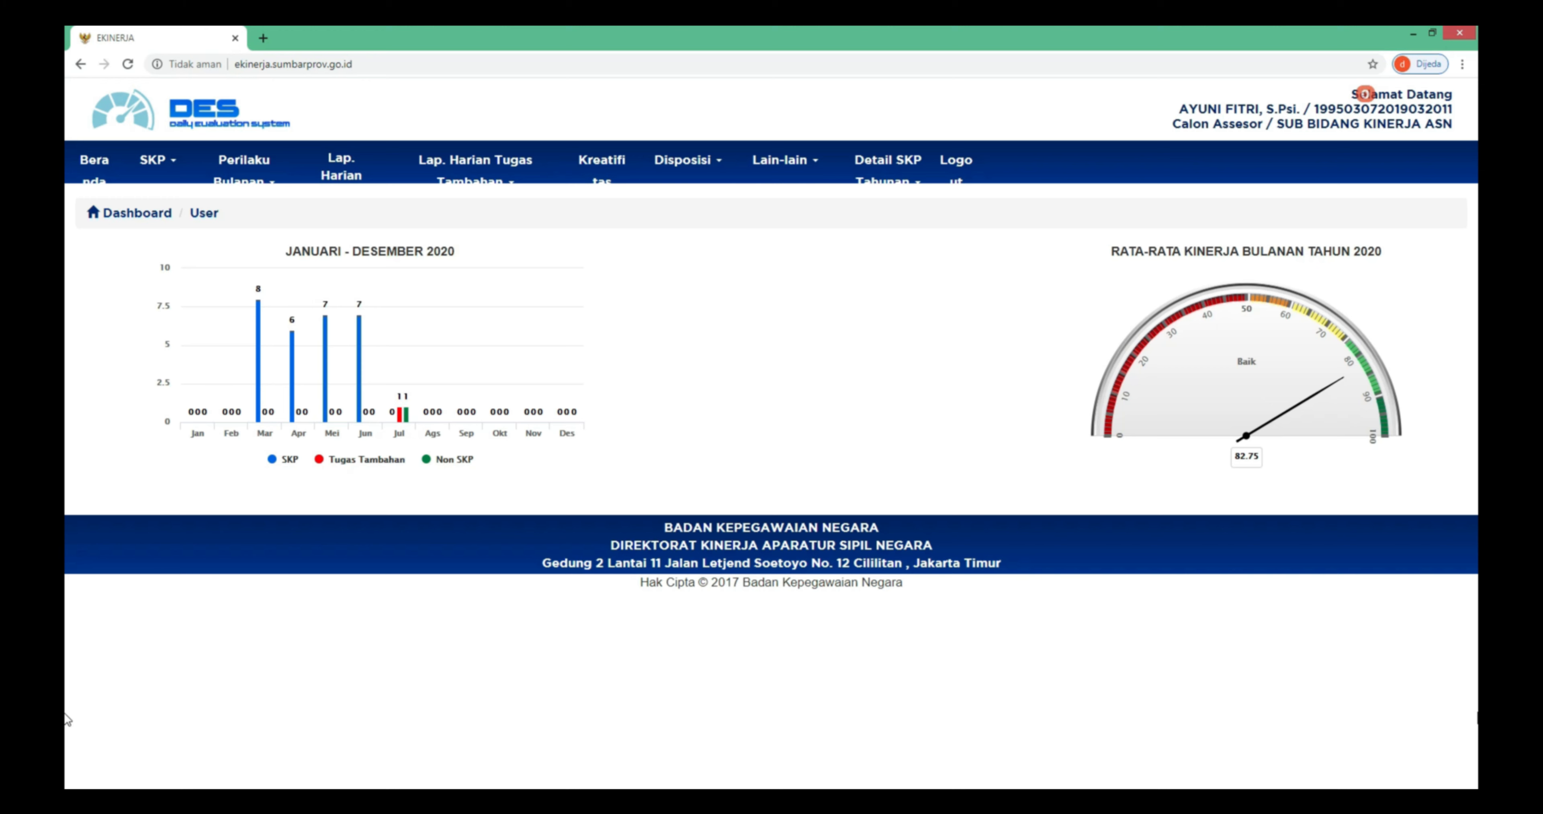
{"action": "left_click", "coordinate": [160, 163]}
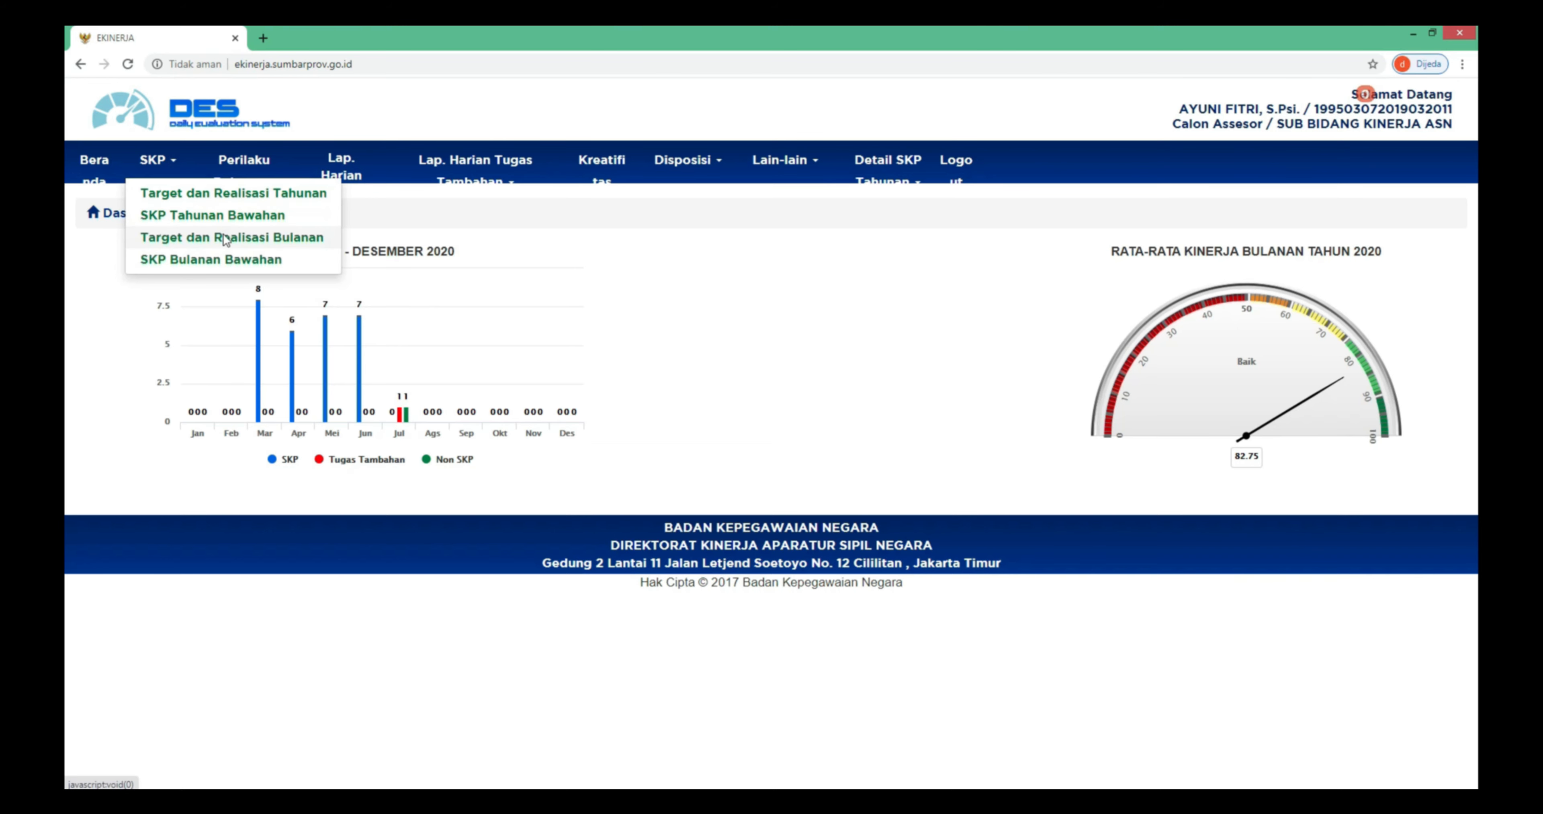
- Open the monthly Target dan Realisasi list and dismiss the new month form without saving
{"action": "left_click", "coordinate": [225, 238]}
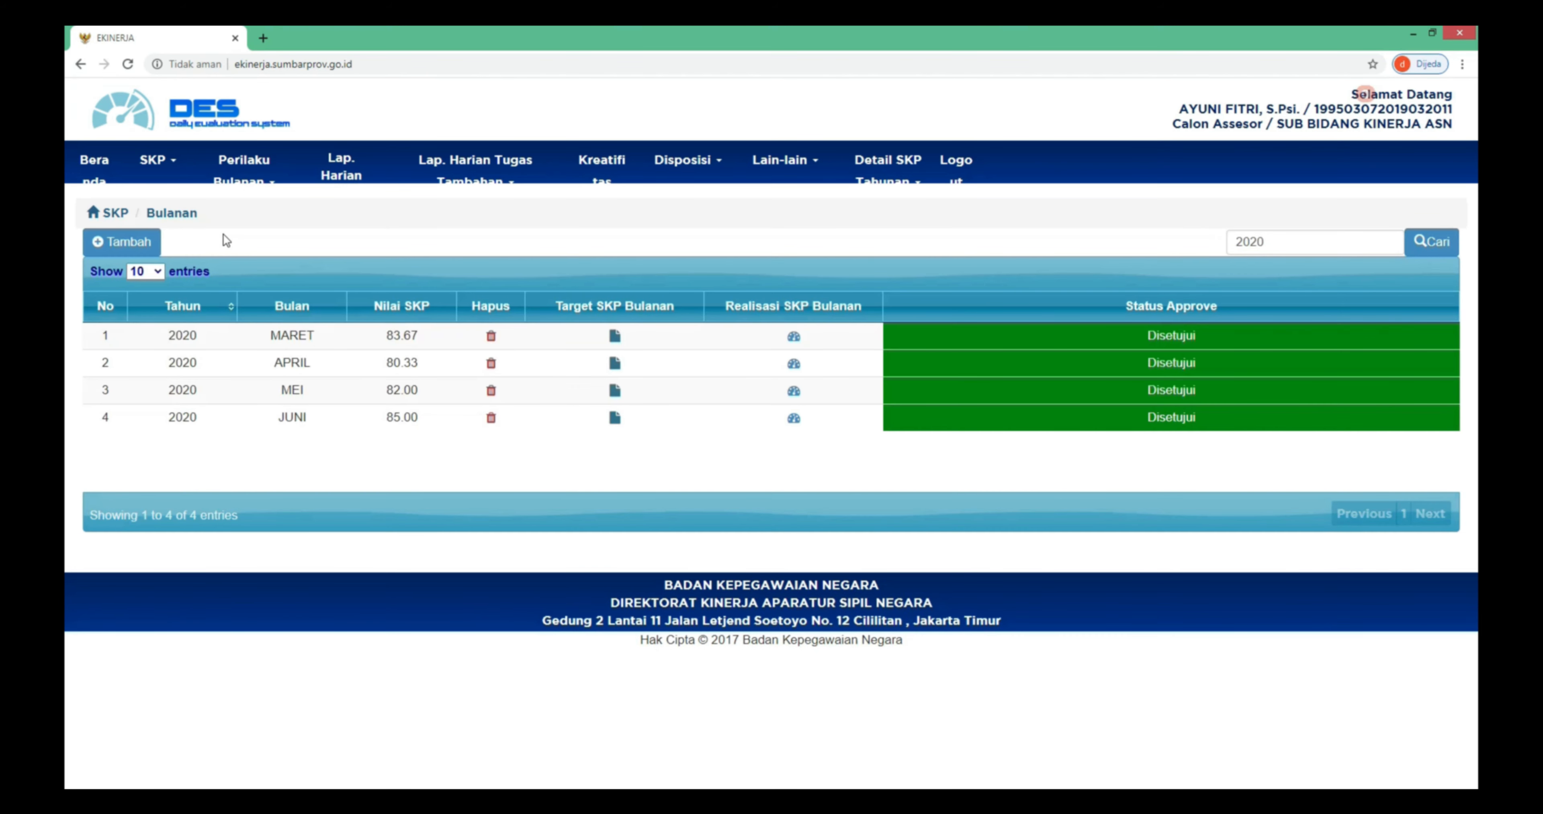
{"action": "left_click", "coordinate": [121, 242]}
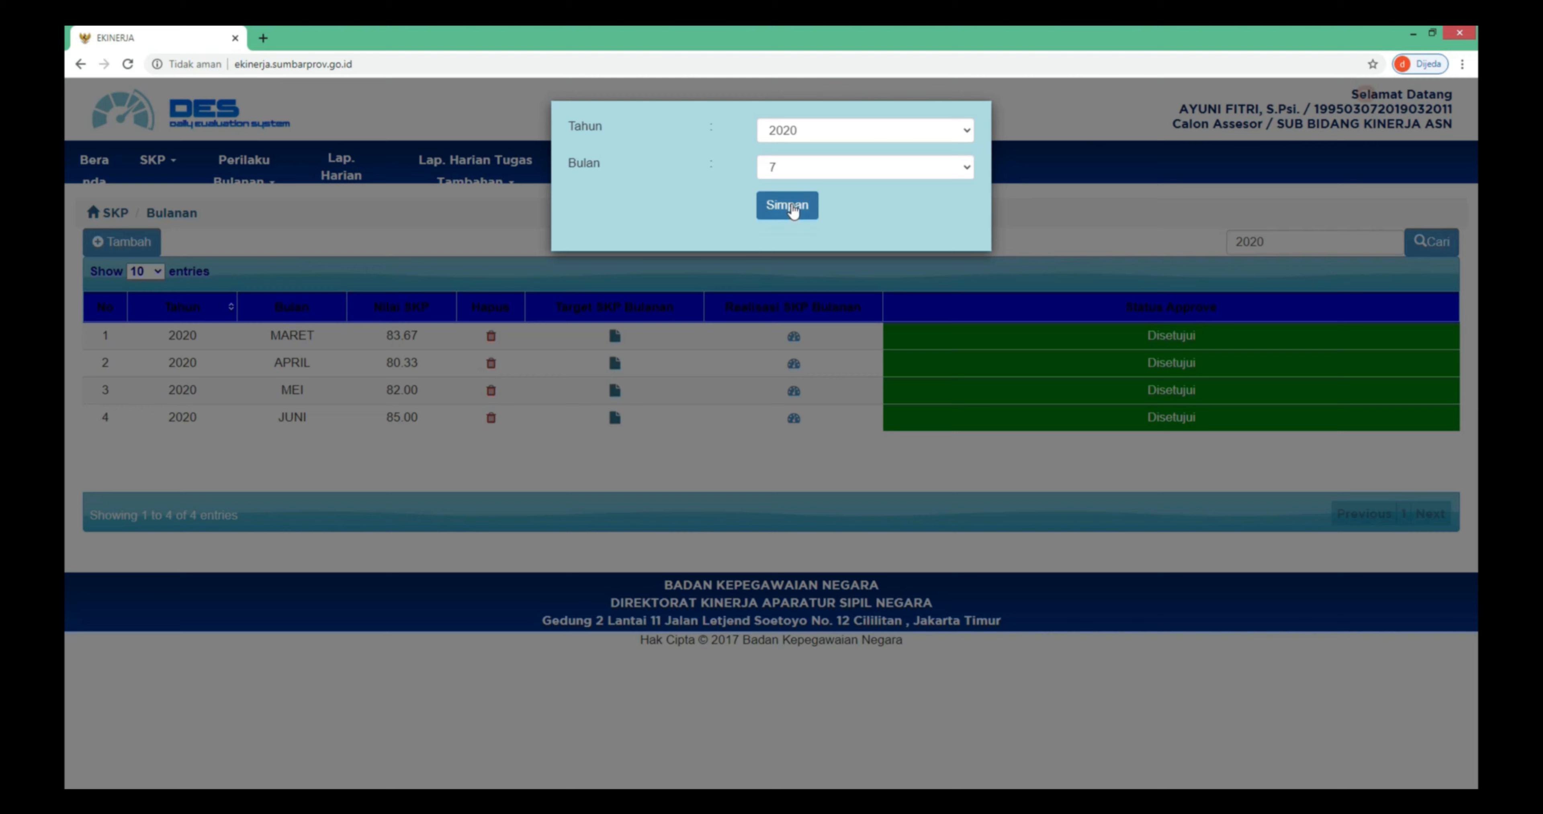
{"action": "left_click", "coordinate": [768, 263]}
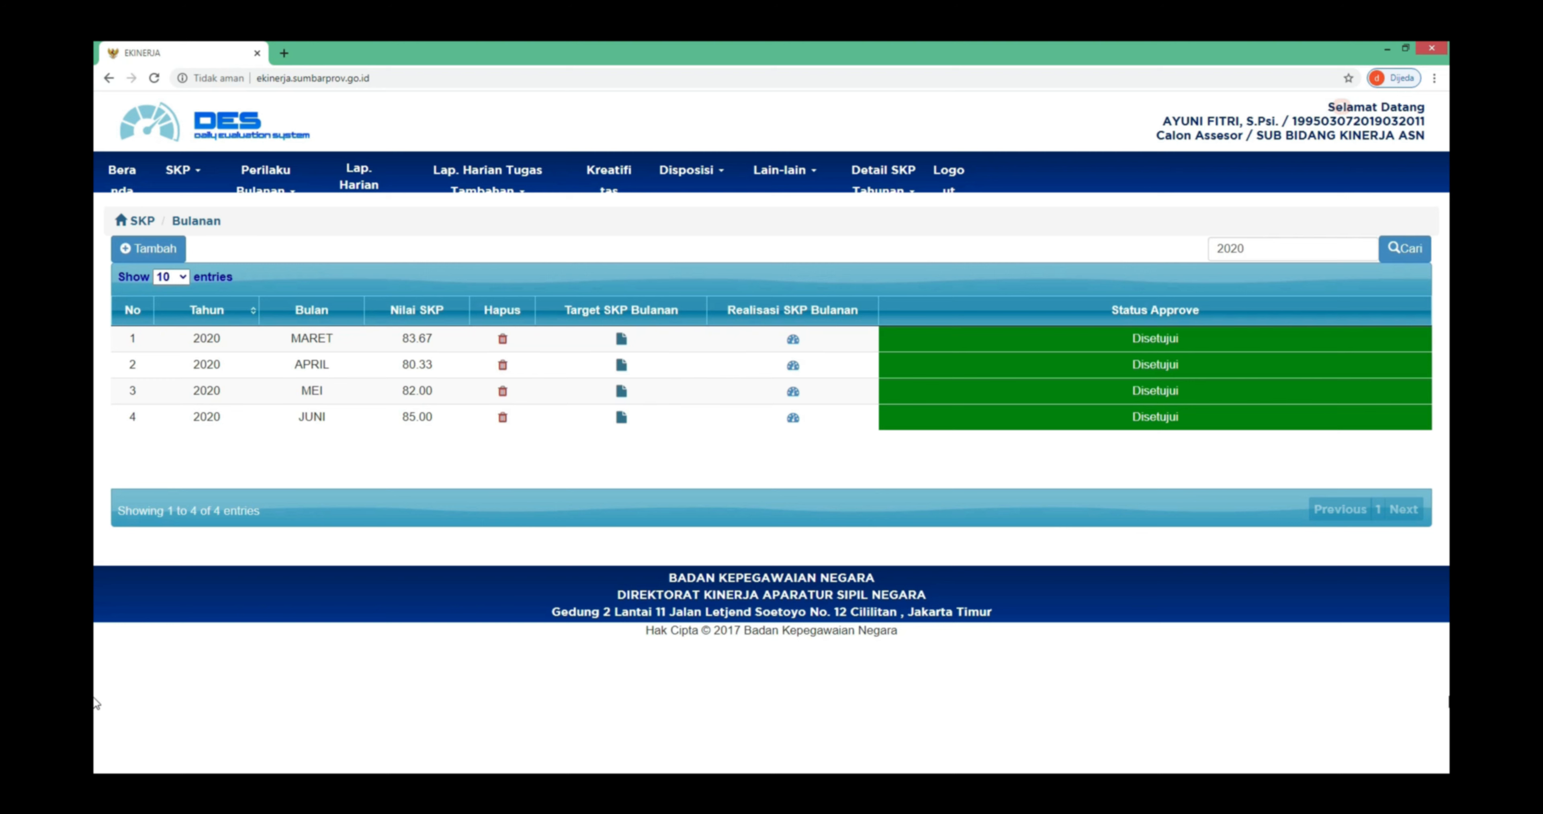
{"action": "left_click", "coordinate": [621, 419]}
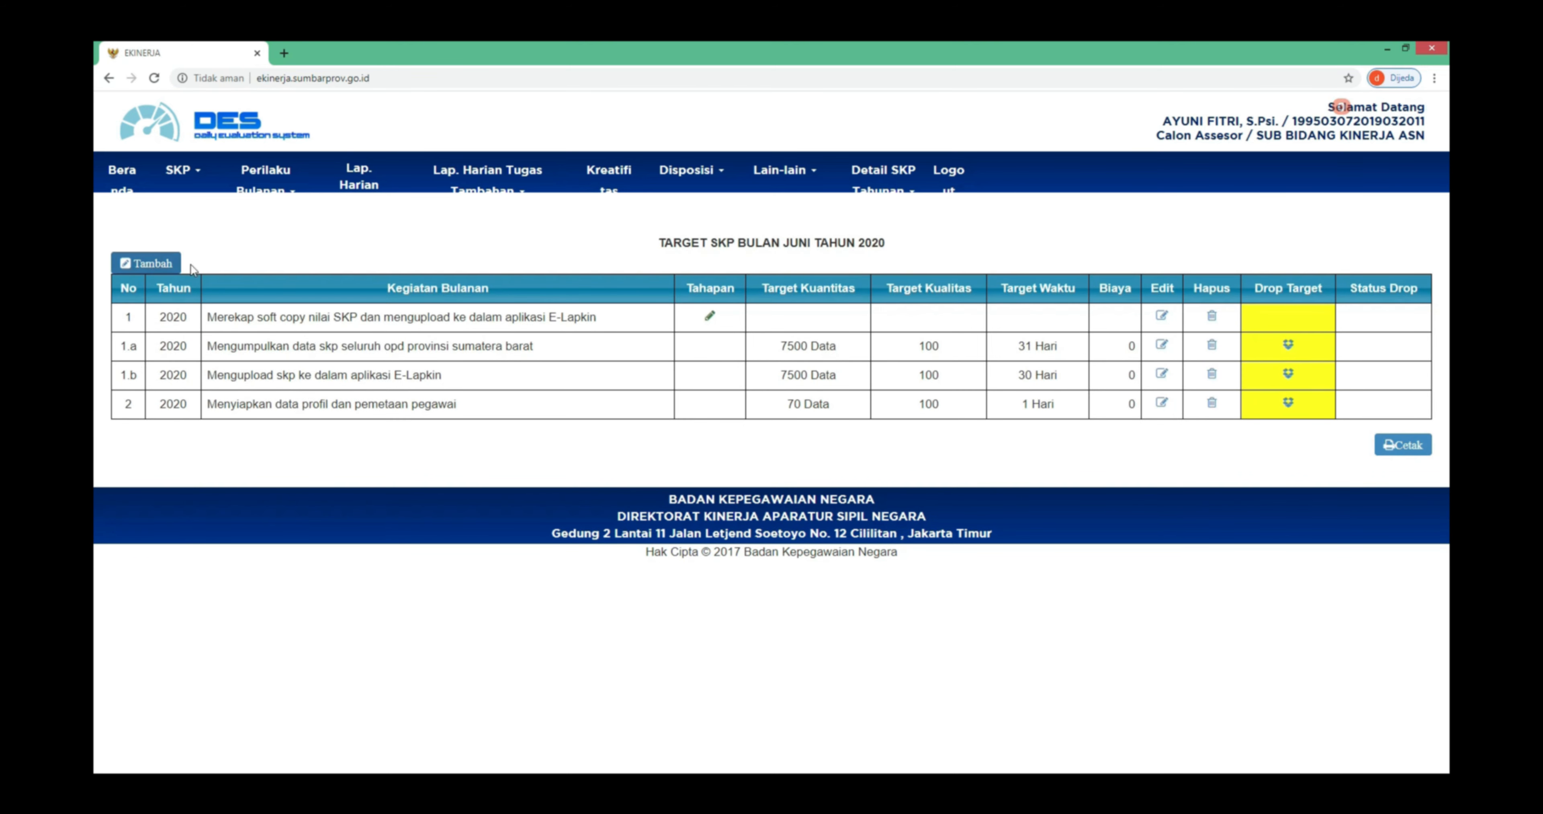
{"action": "left_click", "coordinate": [155, 264]}
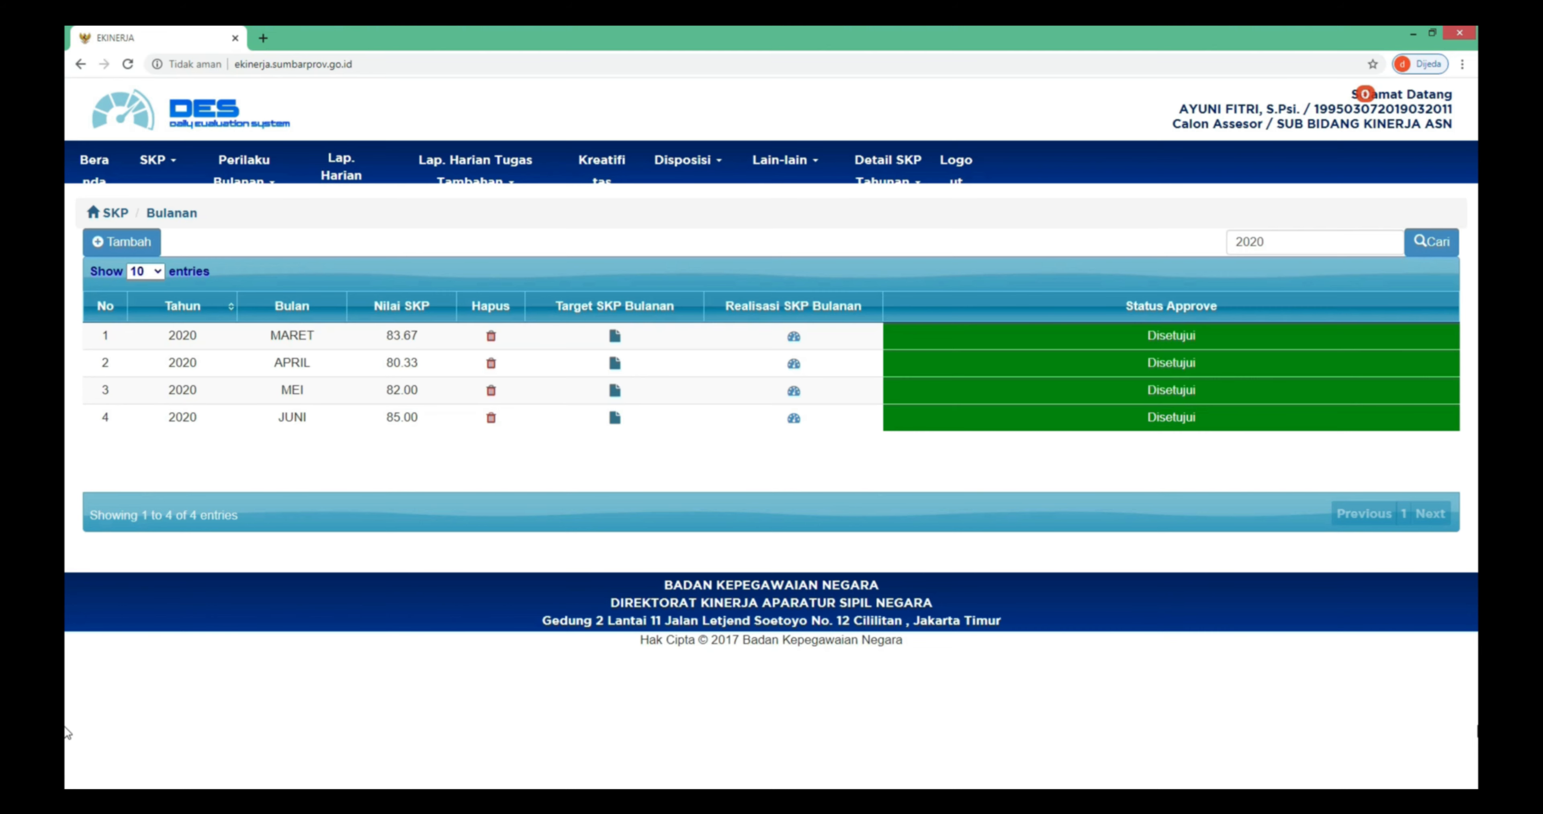
- Open June 2020's monthly realisation and view, then close, activity 1.a's time and cost form
{"action": "left_click", "coordinate": [794, 418]}
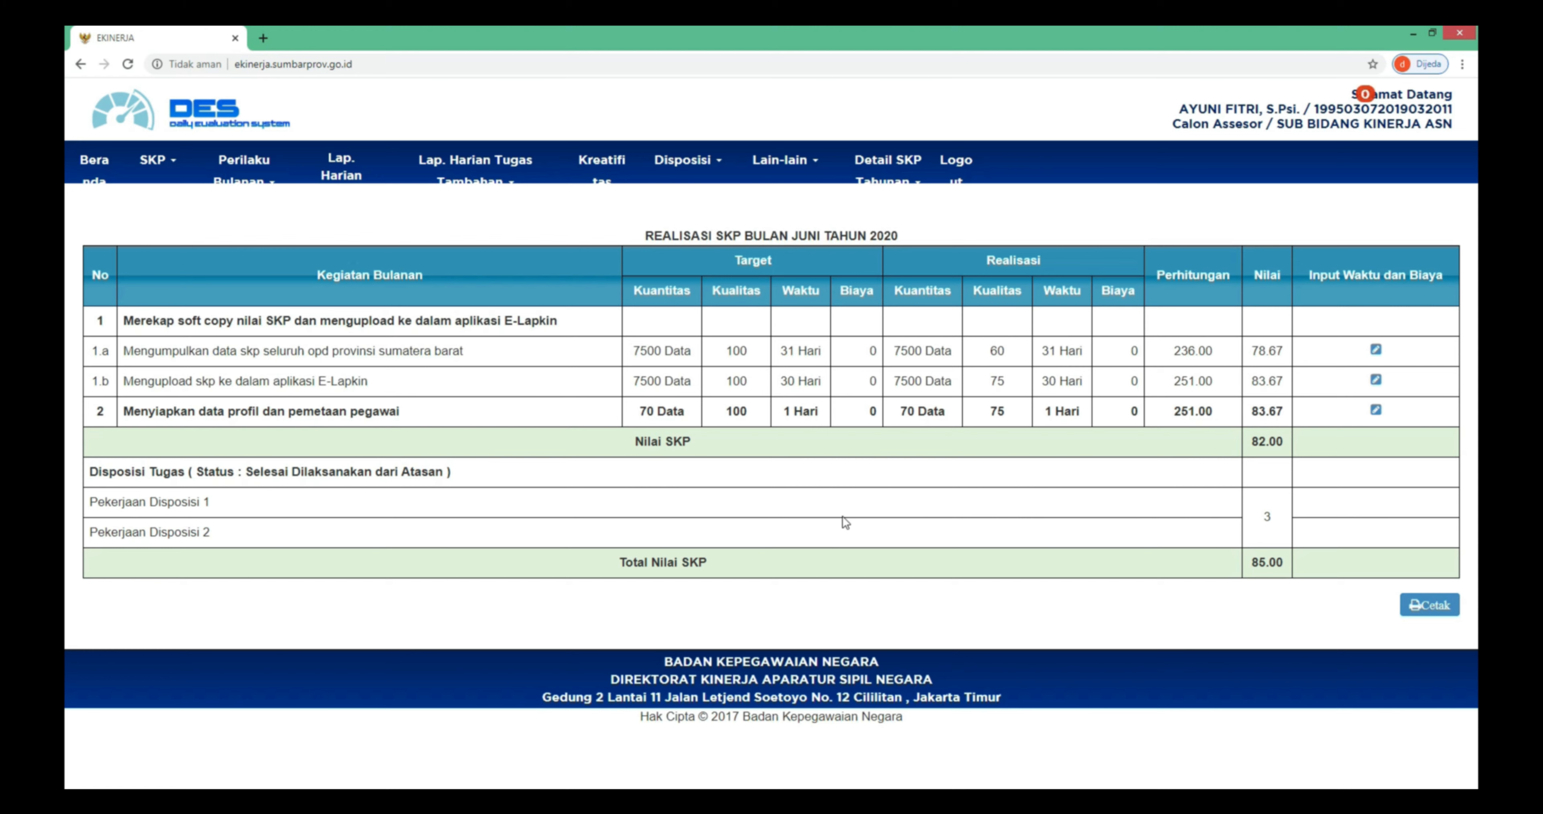
{"action": "left_click", "coordinate": [1375, 351]}
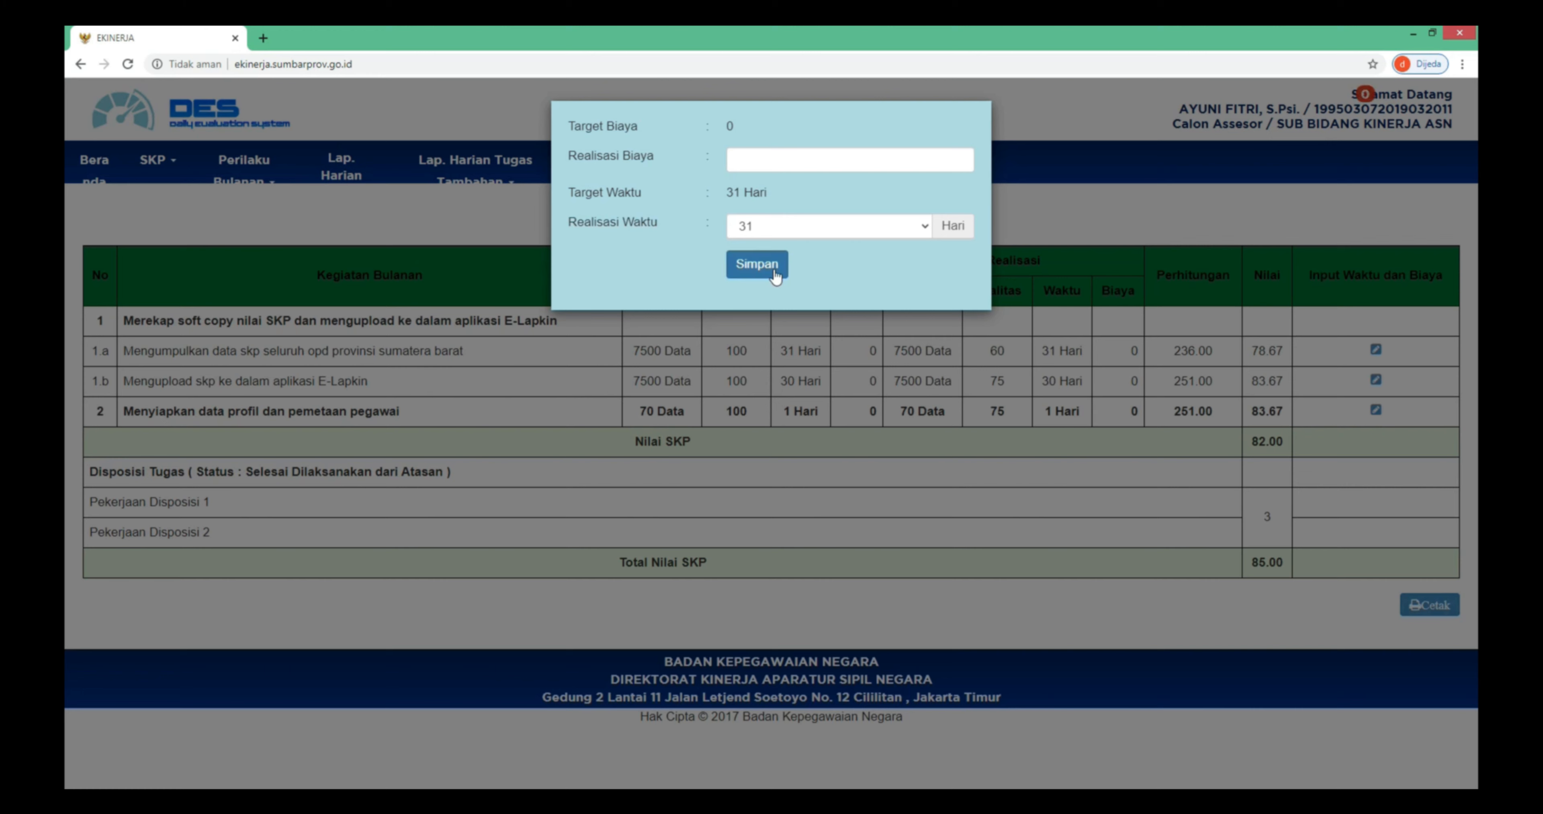
{"action": "left_click", "coordinate": [788, 321]}
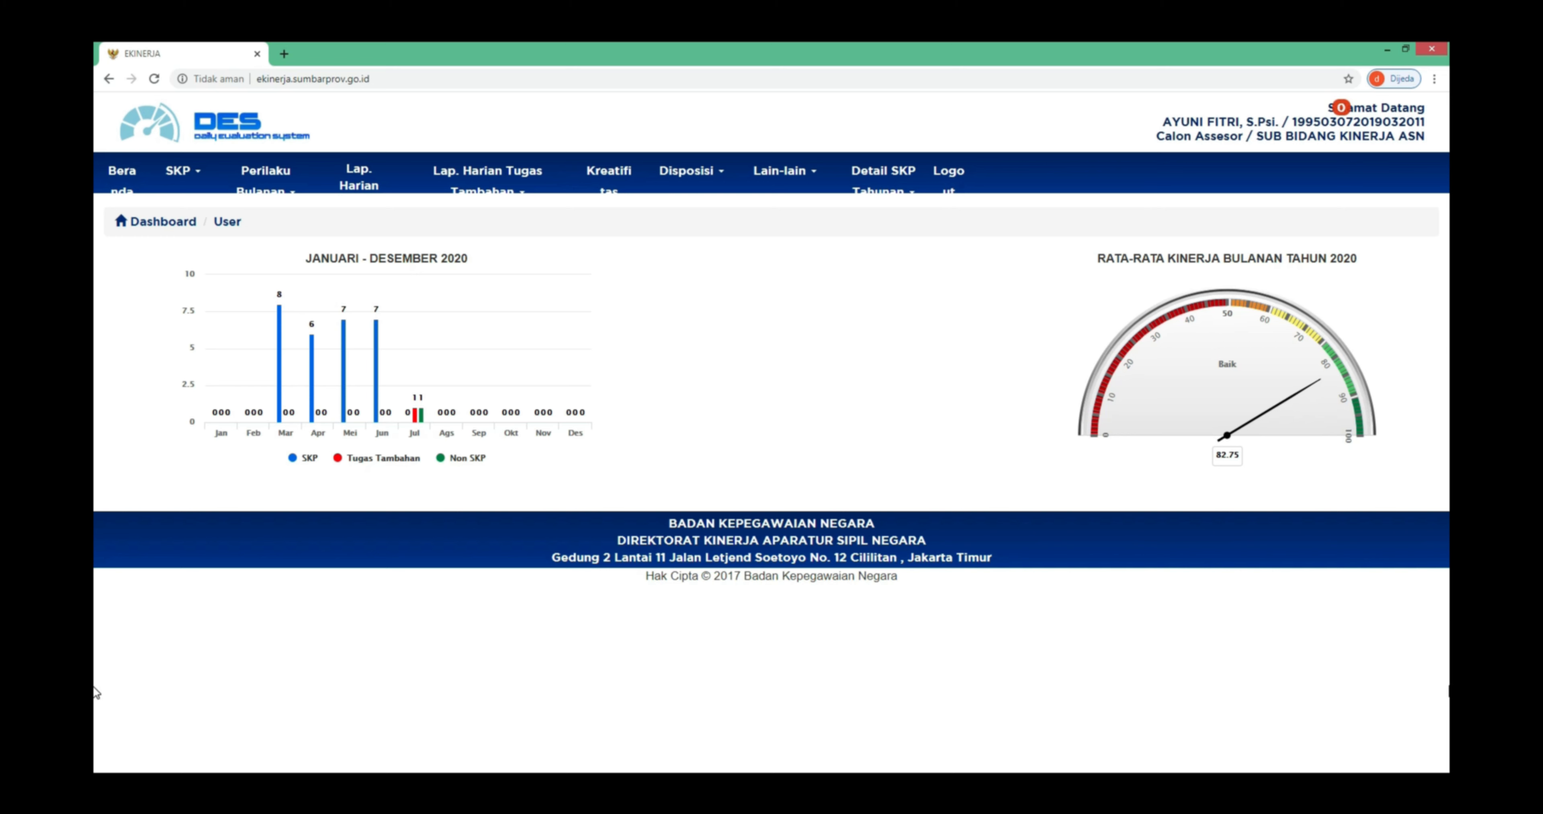
- List the Lap. Harian Kinerja SKP daily reports for JUNI 2020
{"action": "left_click", "coordinate": [361, 178]}
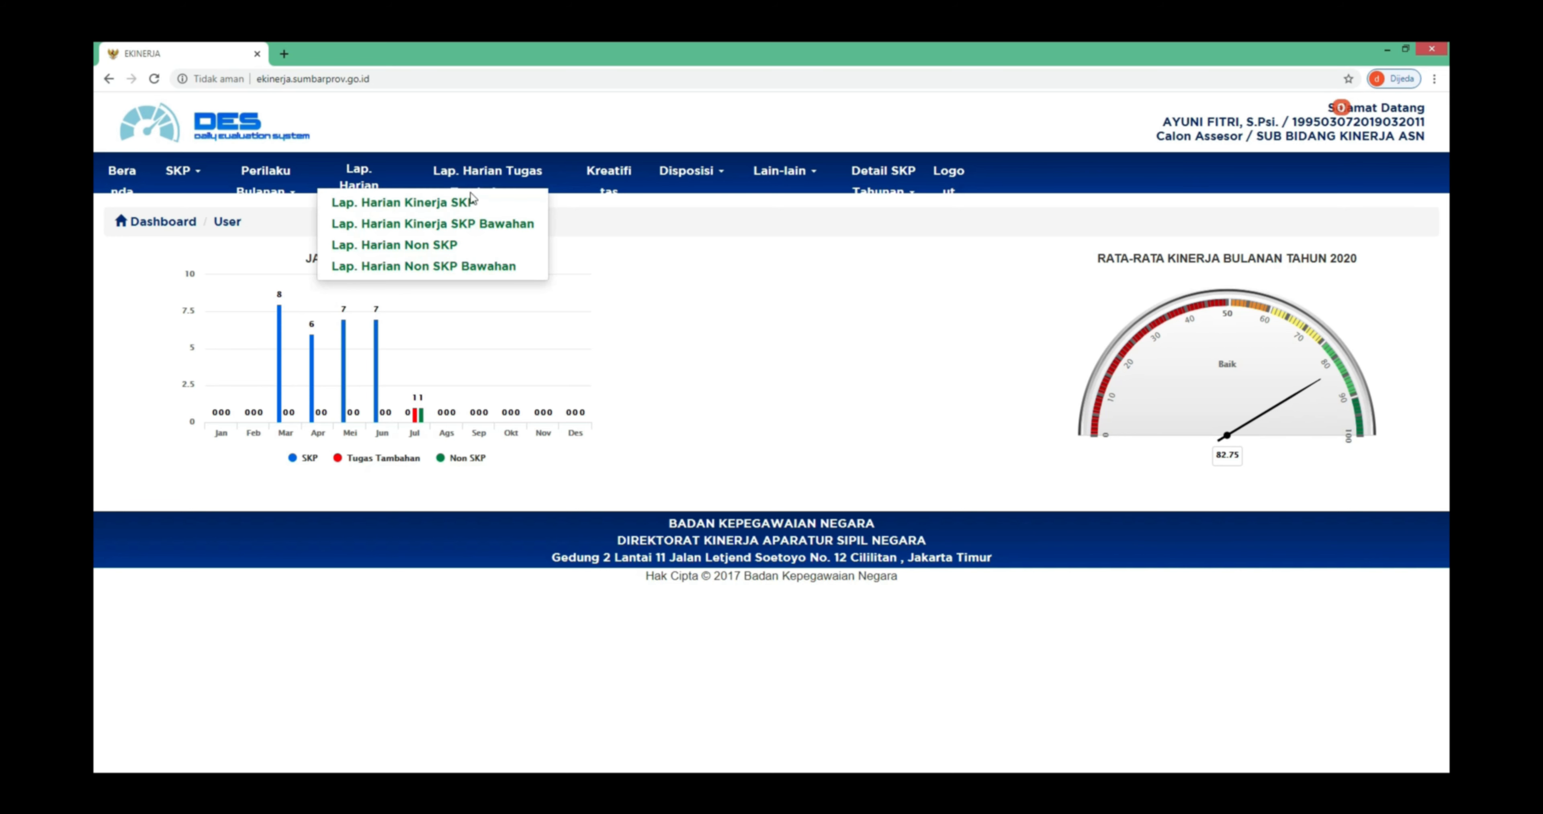
{"action": "left_click", "coordinate": [502, 208]}
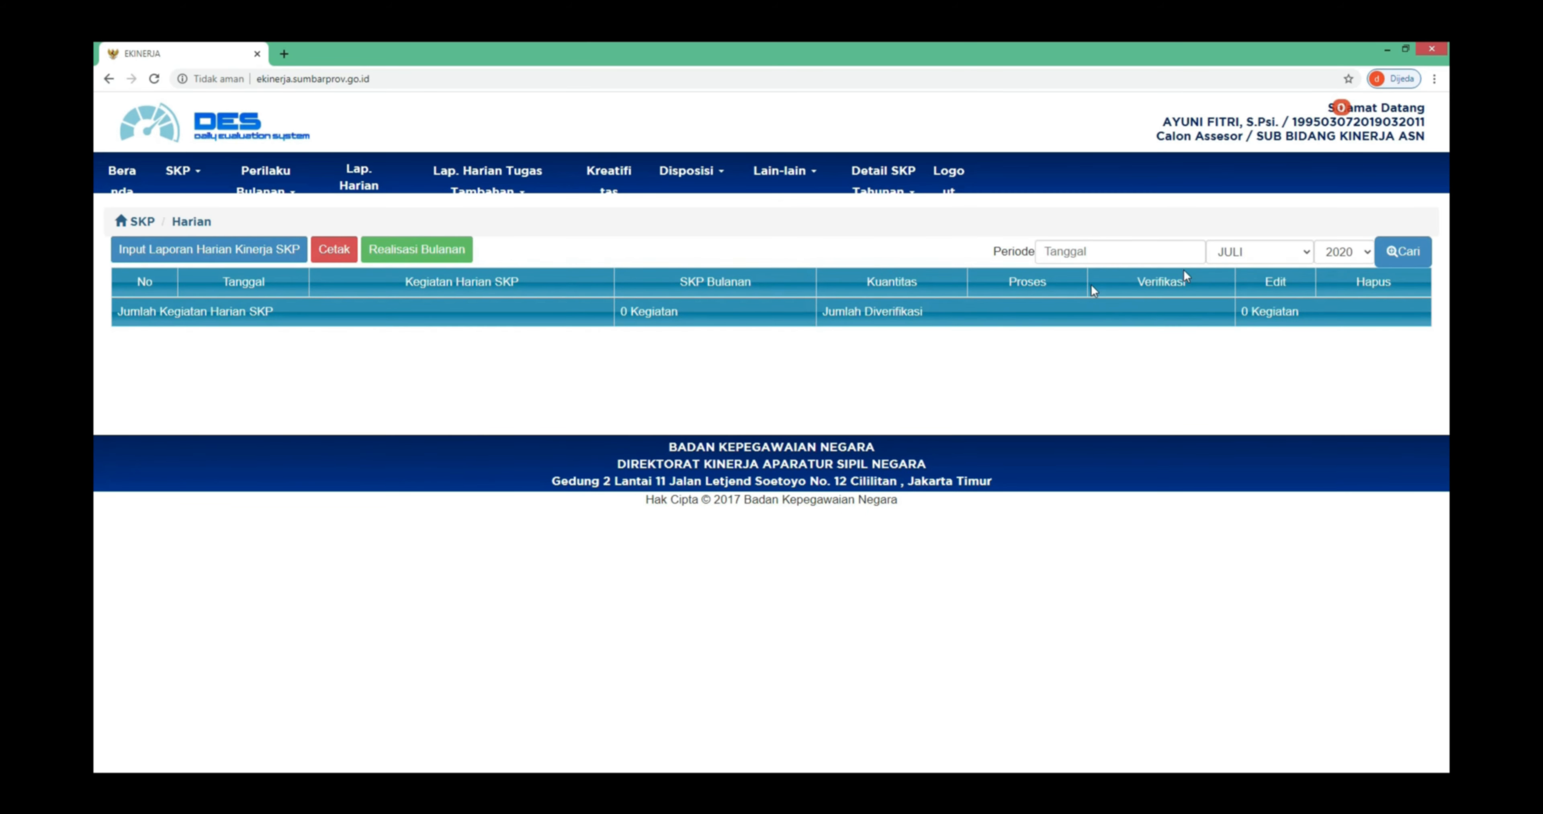
{"action": "left_click", "coordinate": [1257, 251]}
{"action": "left_click", "coordinate": [1252, 350]}
{"action": "left_click", "coordinate": [1402, 254]}
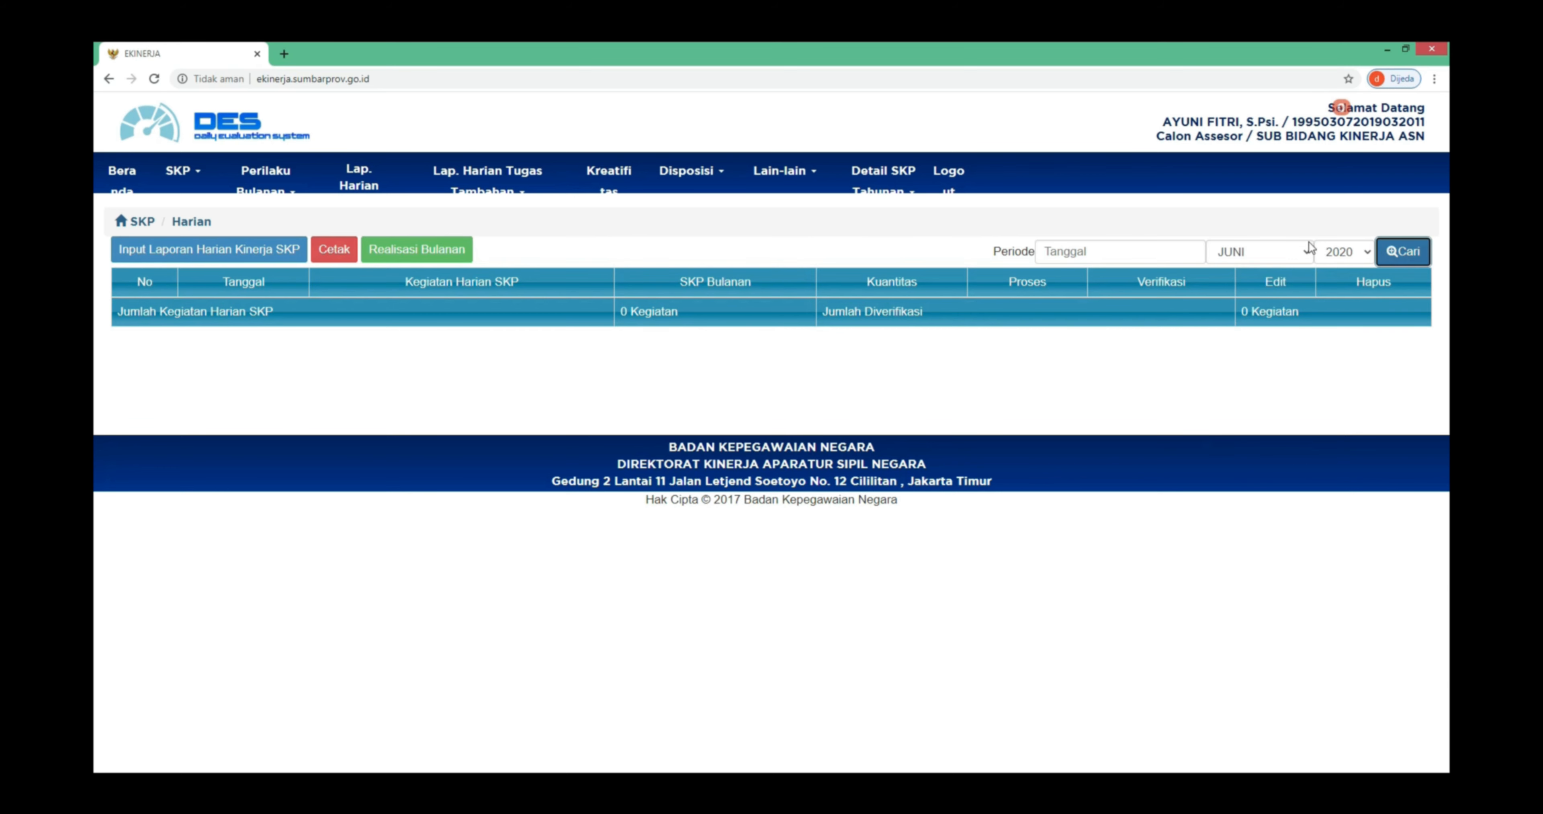
{"action": "left_click", "coordinate": [1388, 254]}
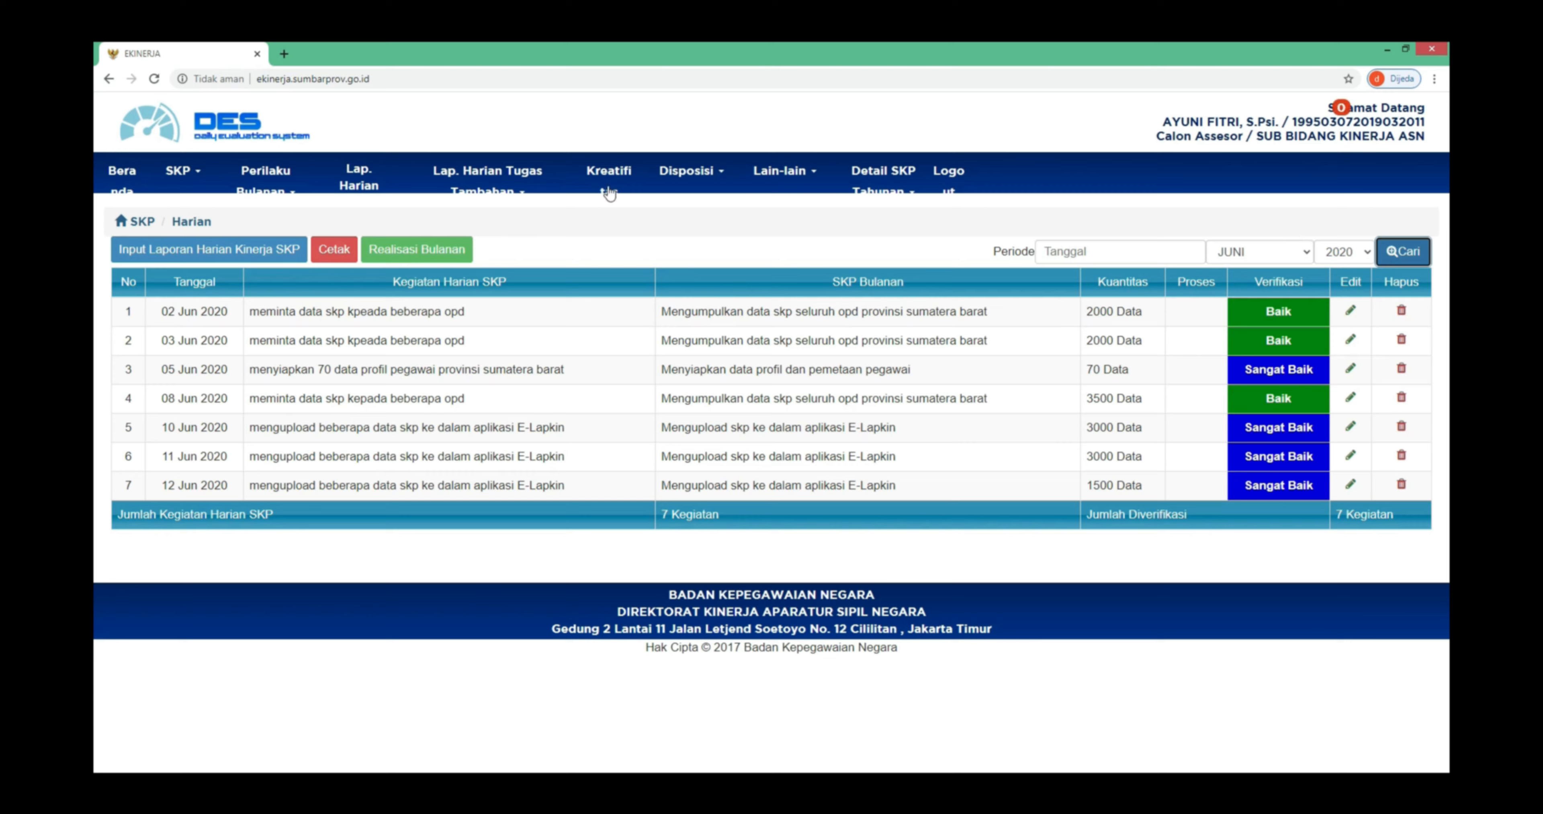
- View and close the monthly realisation summary, then start a new daily report
{"action": "left_click", "coordinate": [419, 250]}
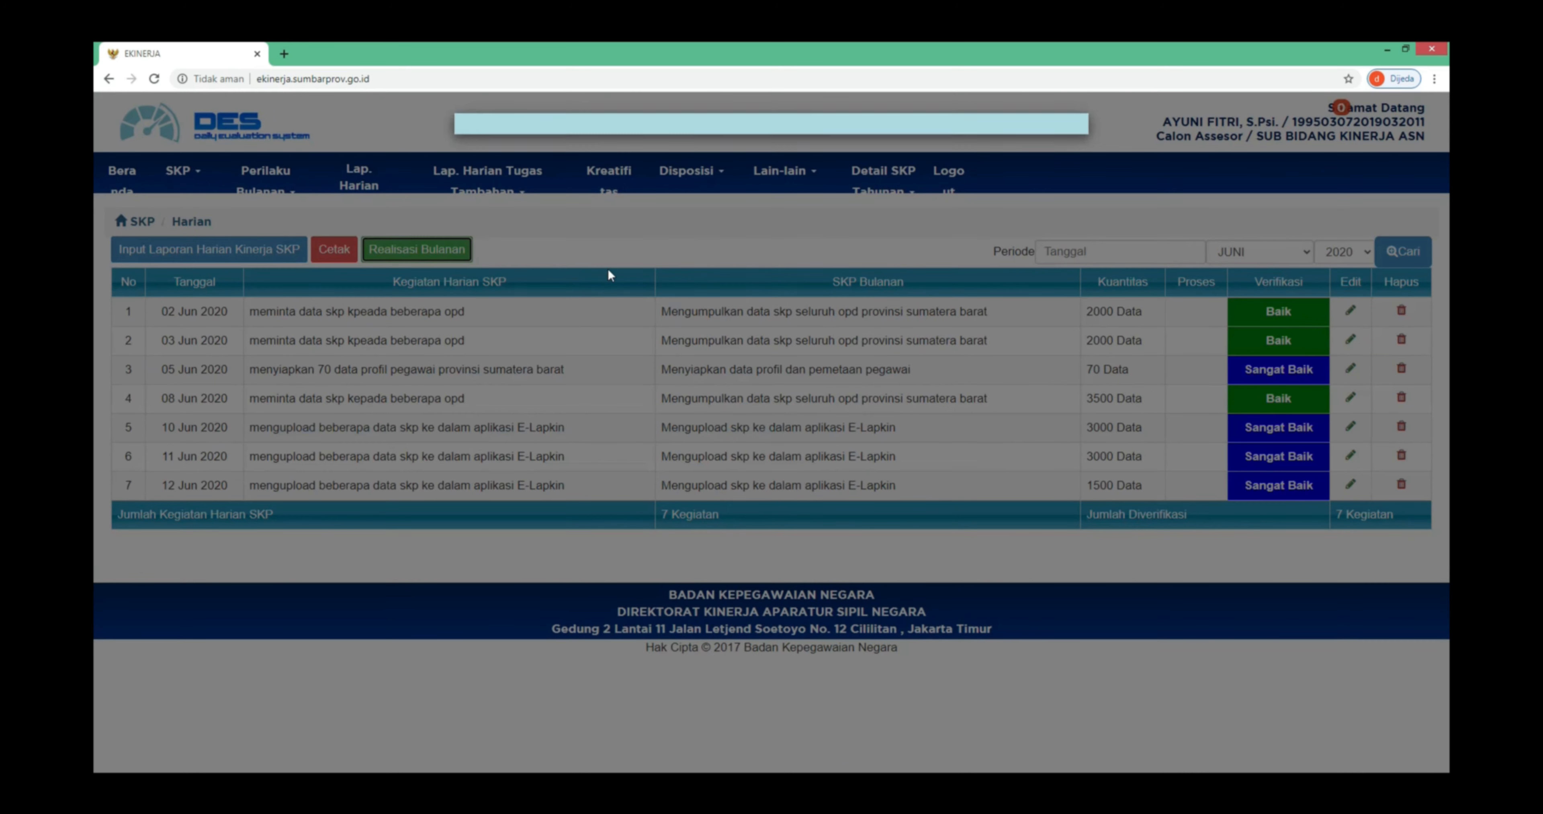
{"action": "left_click", "coordinate": [628, 384]}
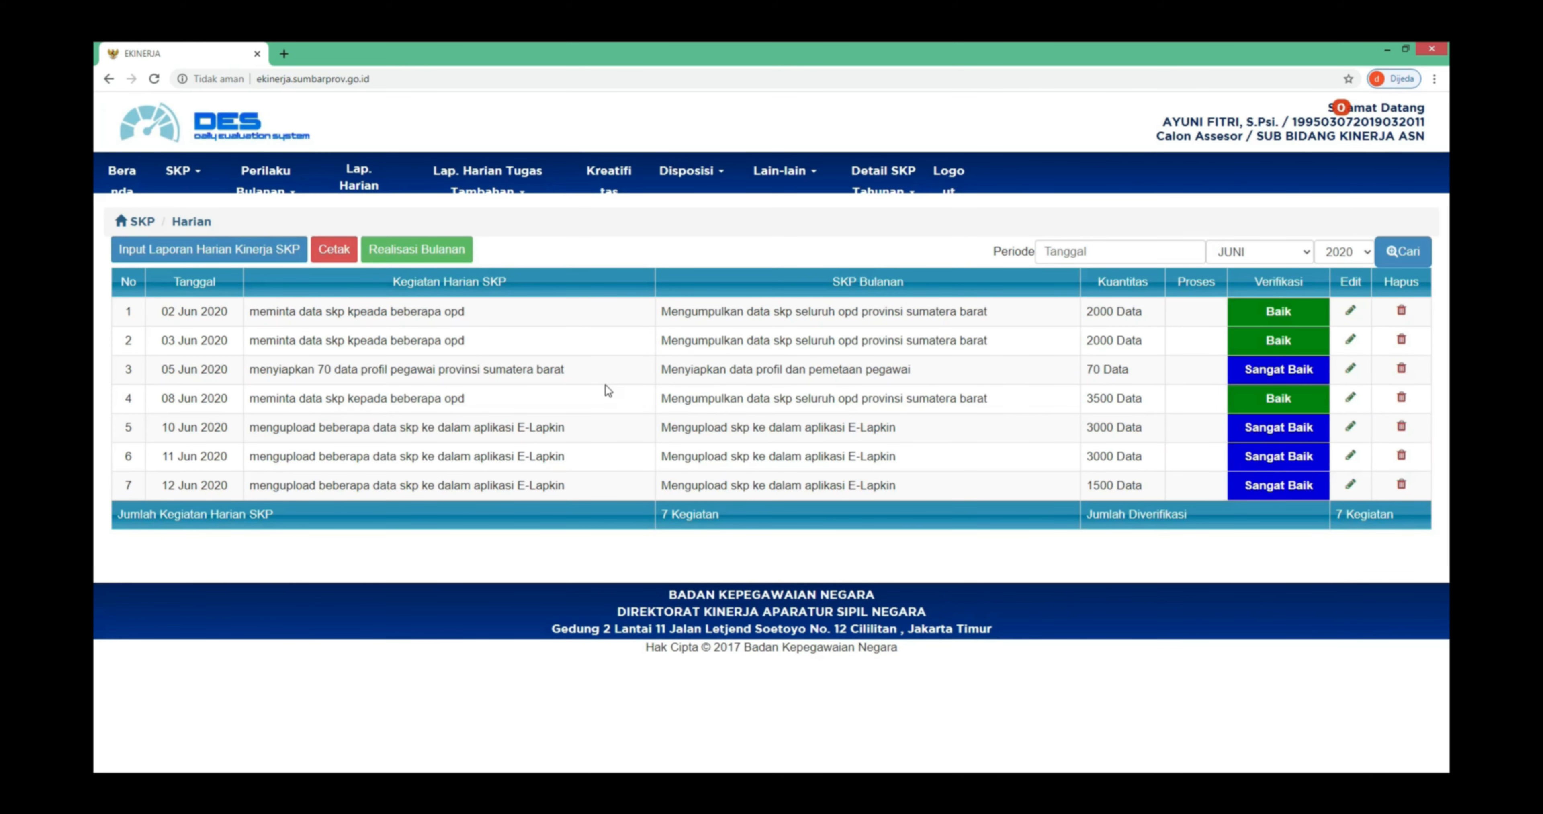
{"action": "left_click", "coordinate": [273, 259]}
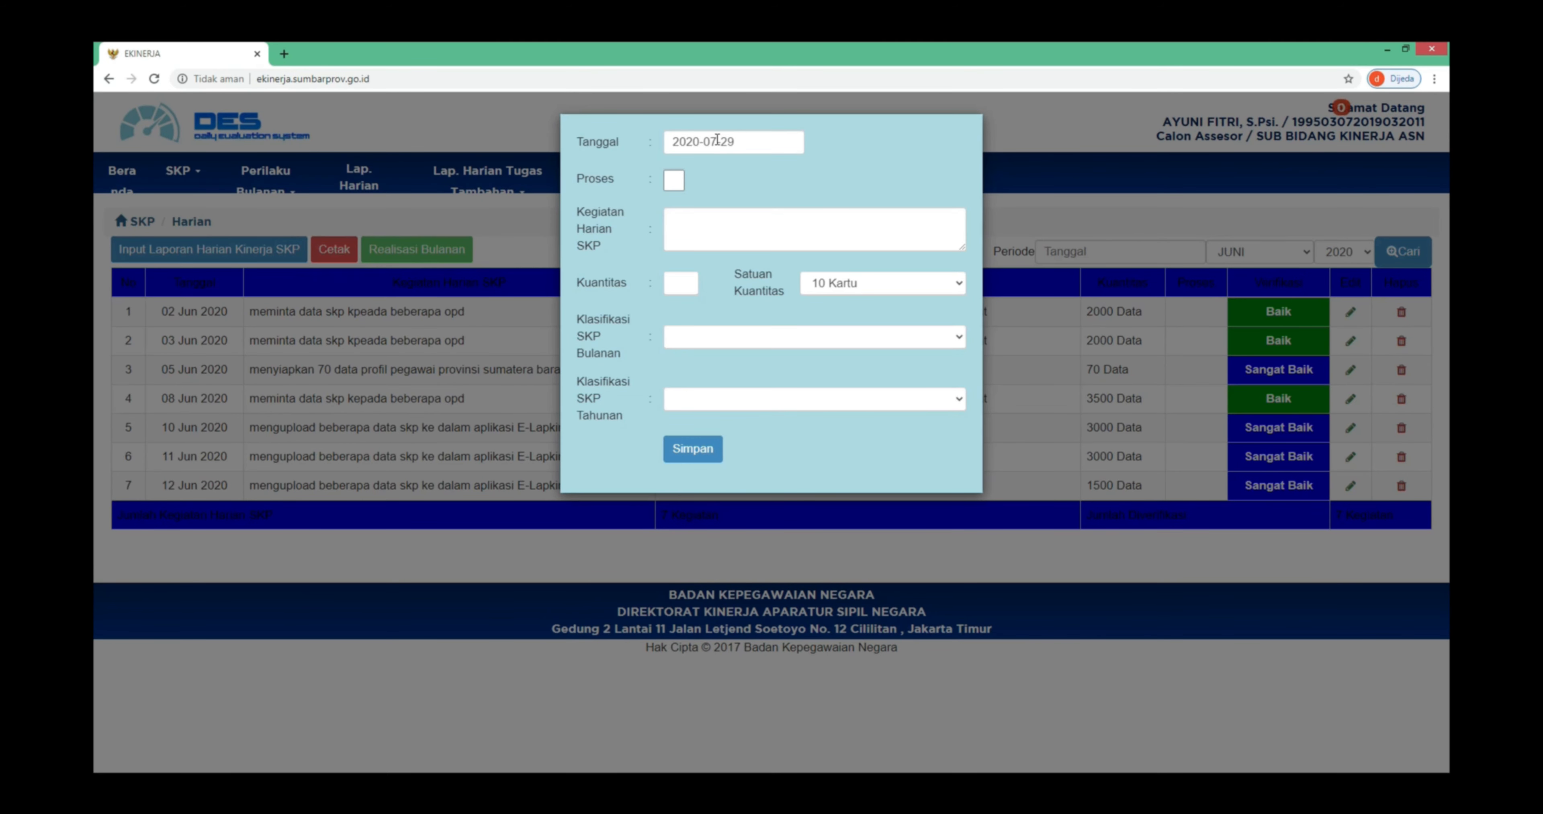
- Change the new report's date to 2020-06-29, then close the form without saving
{"action": "left_click", "coordinate": [717, 139]}
{"action": "key", "text": "BackSpace"}
{"action": "type", "text": "6"}
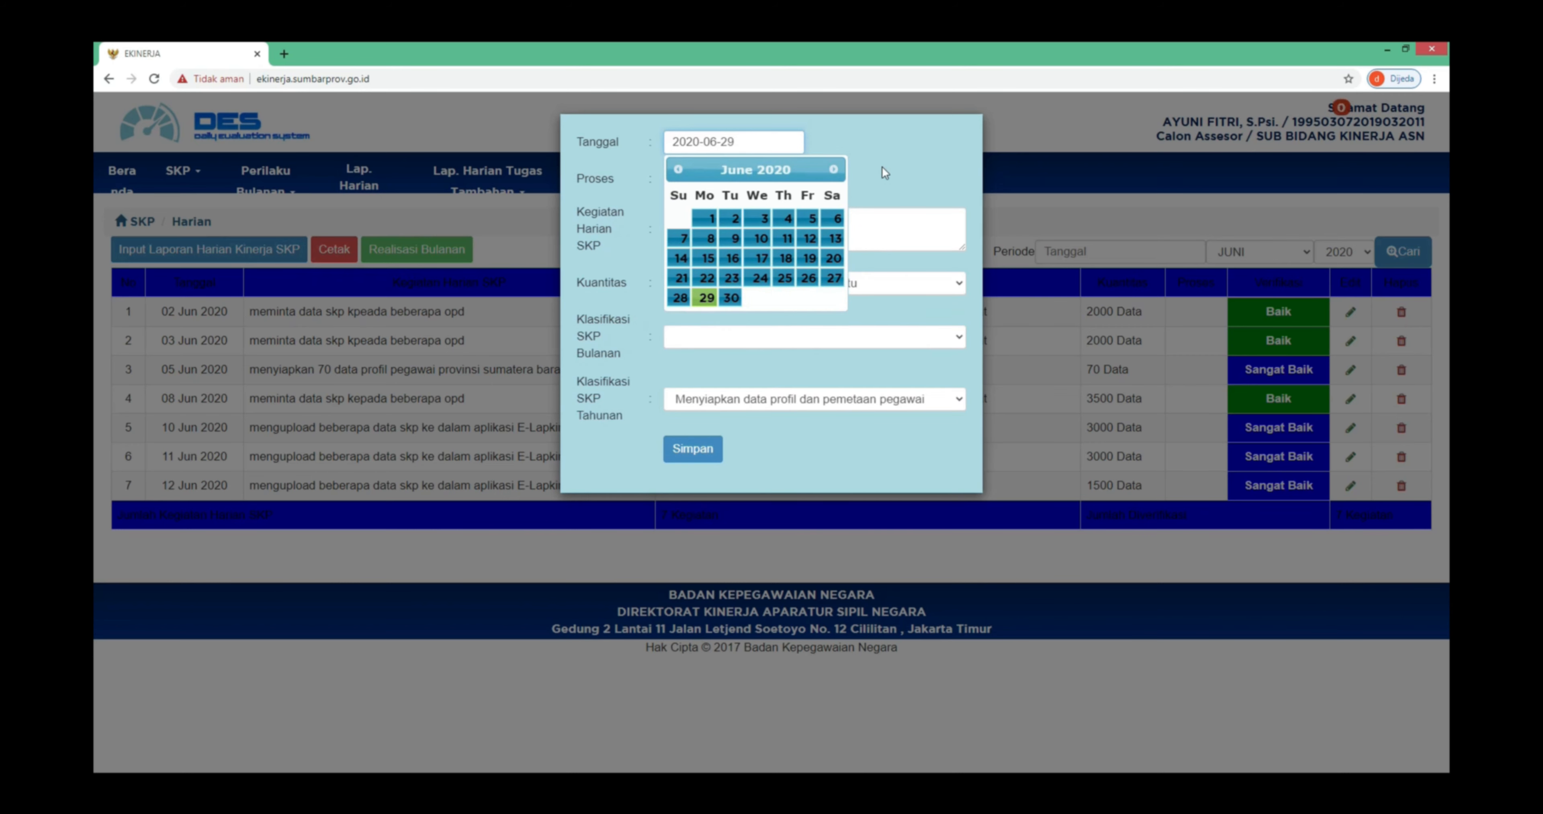
{"action": "left_click", "coordinate": [883, 166]}
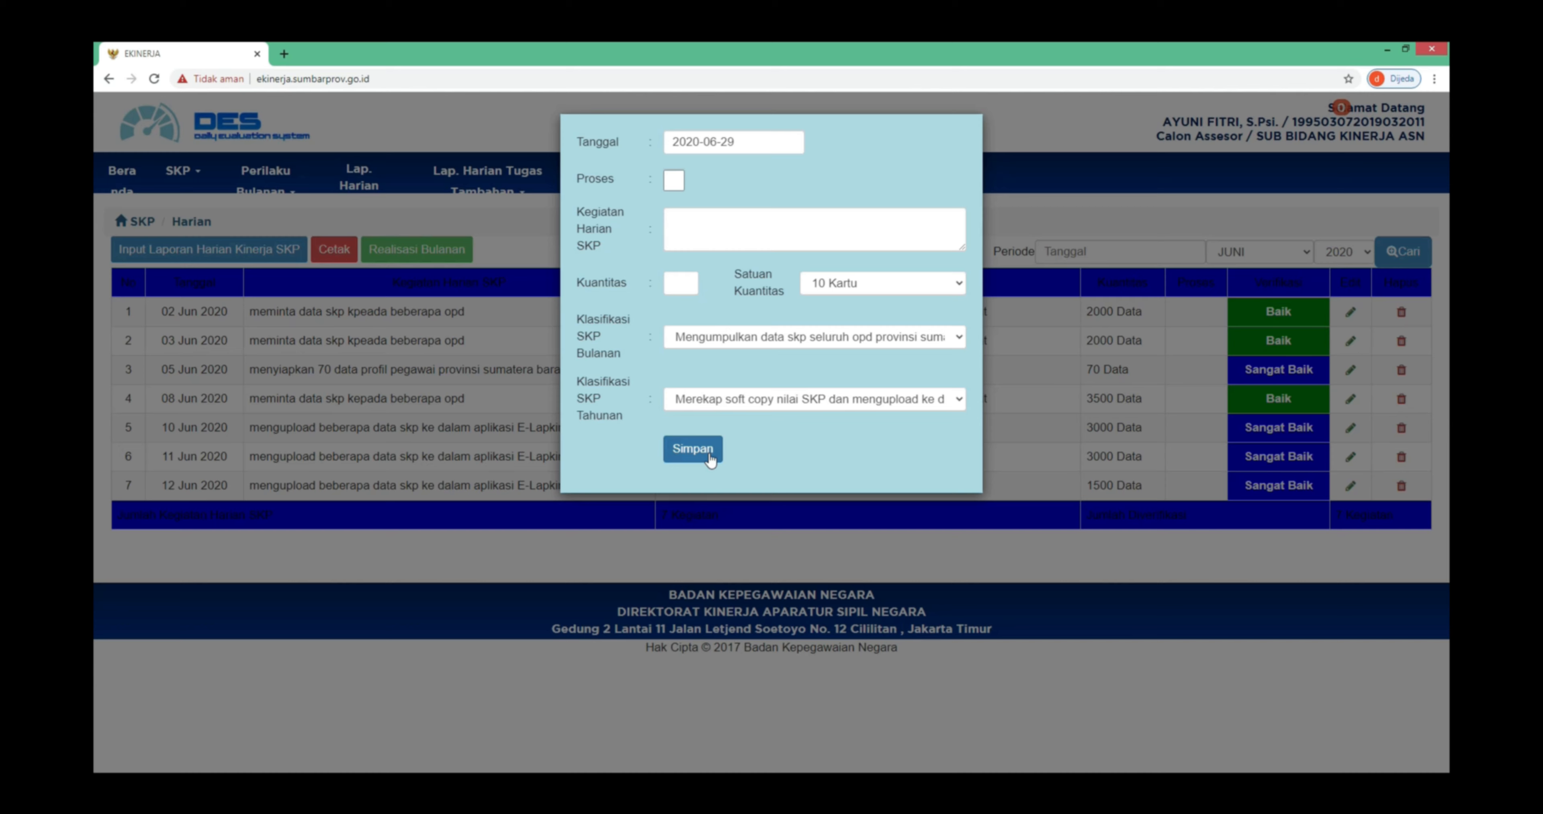
{"action": "left_click", "coordinate": [711, 498]}
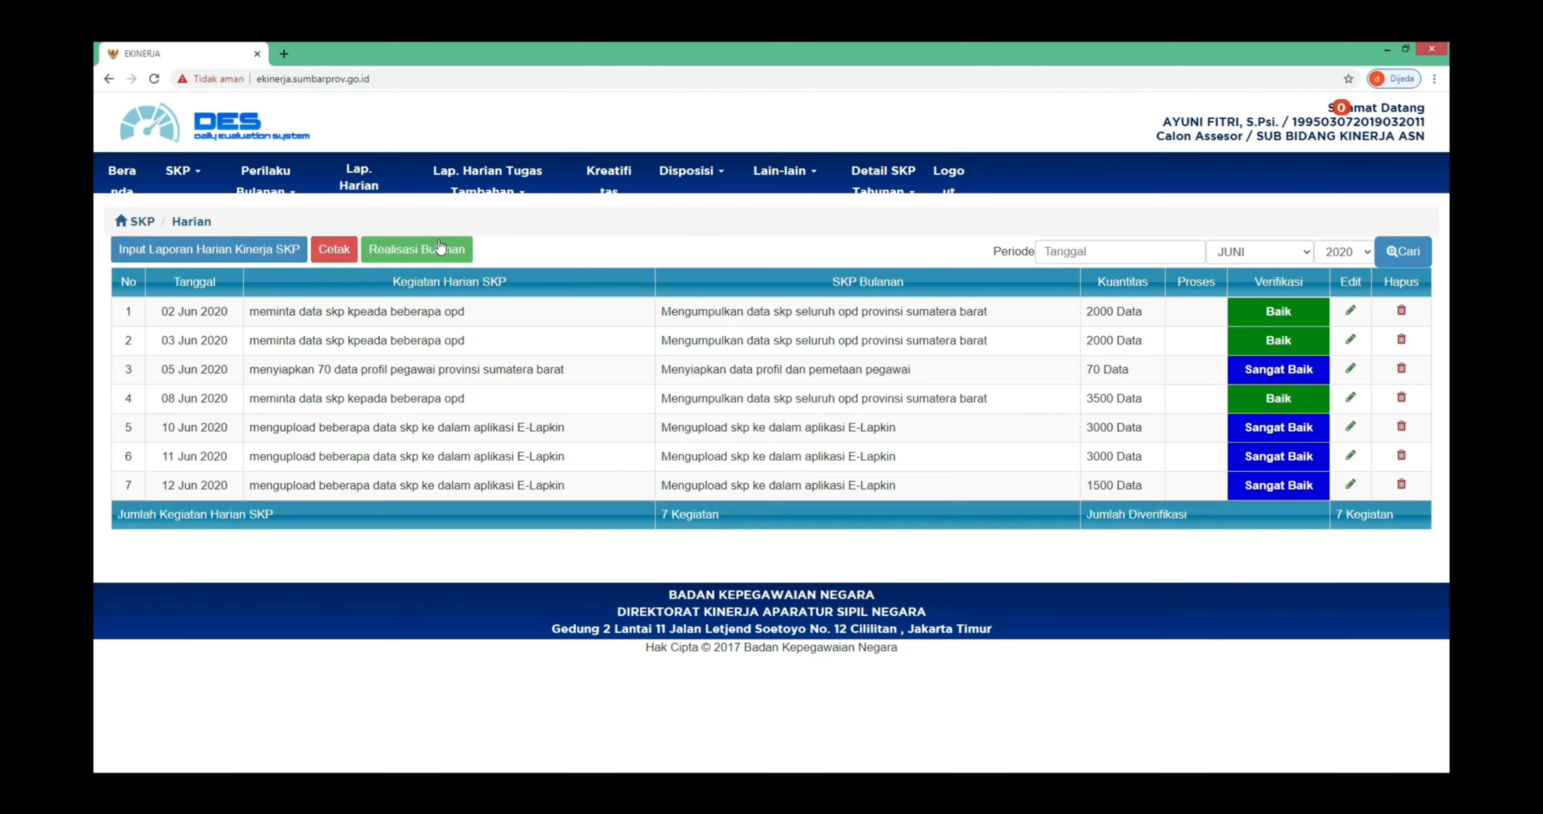
- Open the daily-report print options, then close them without printing
{"action": "left_click", "coordinate": [347, 261]}
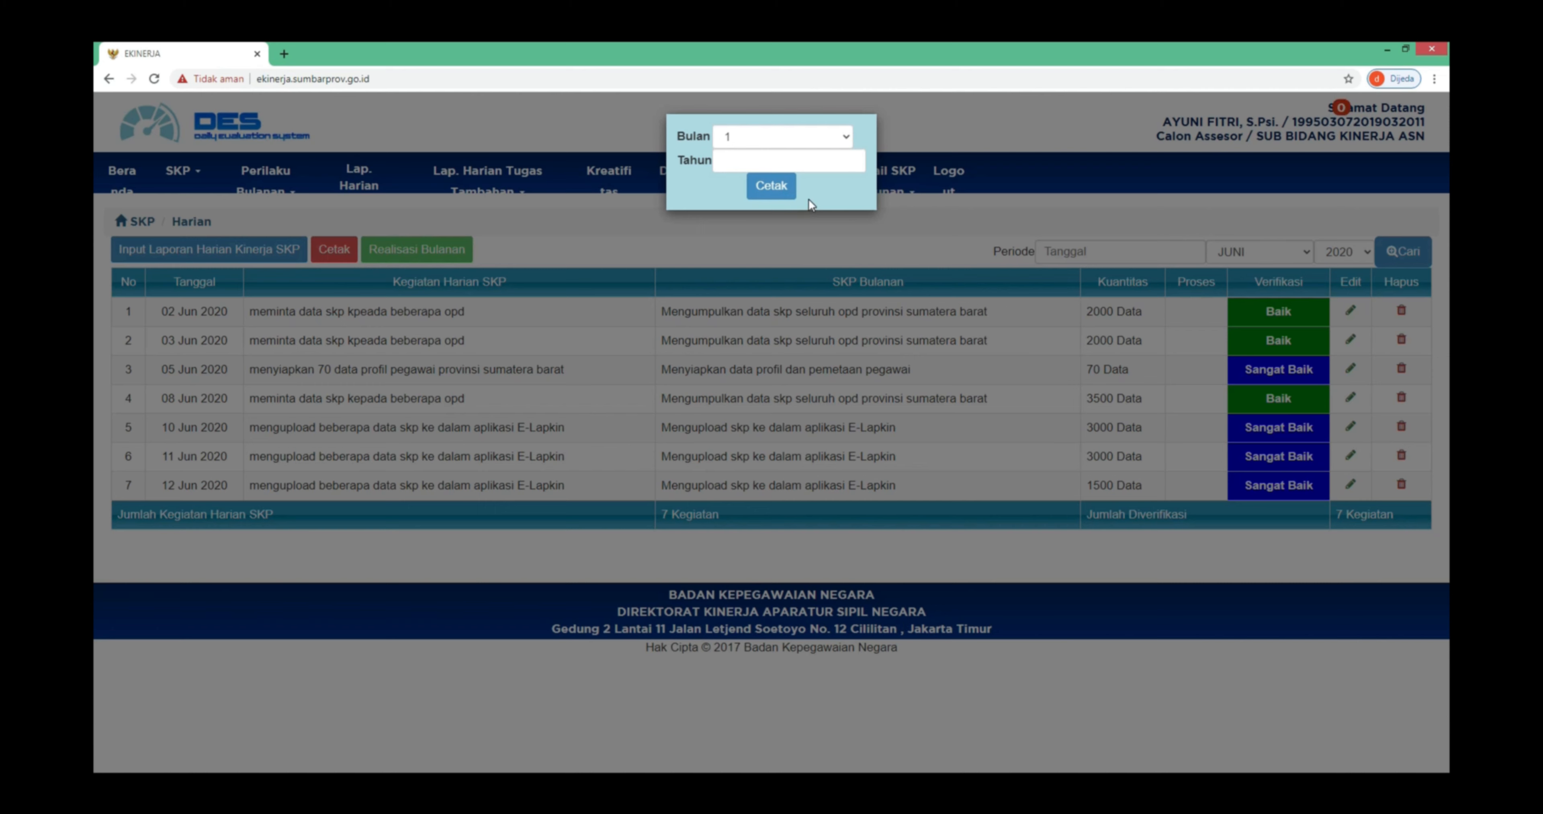
{"action": "left_click", "coordinate": [791, 214]}
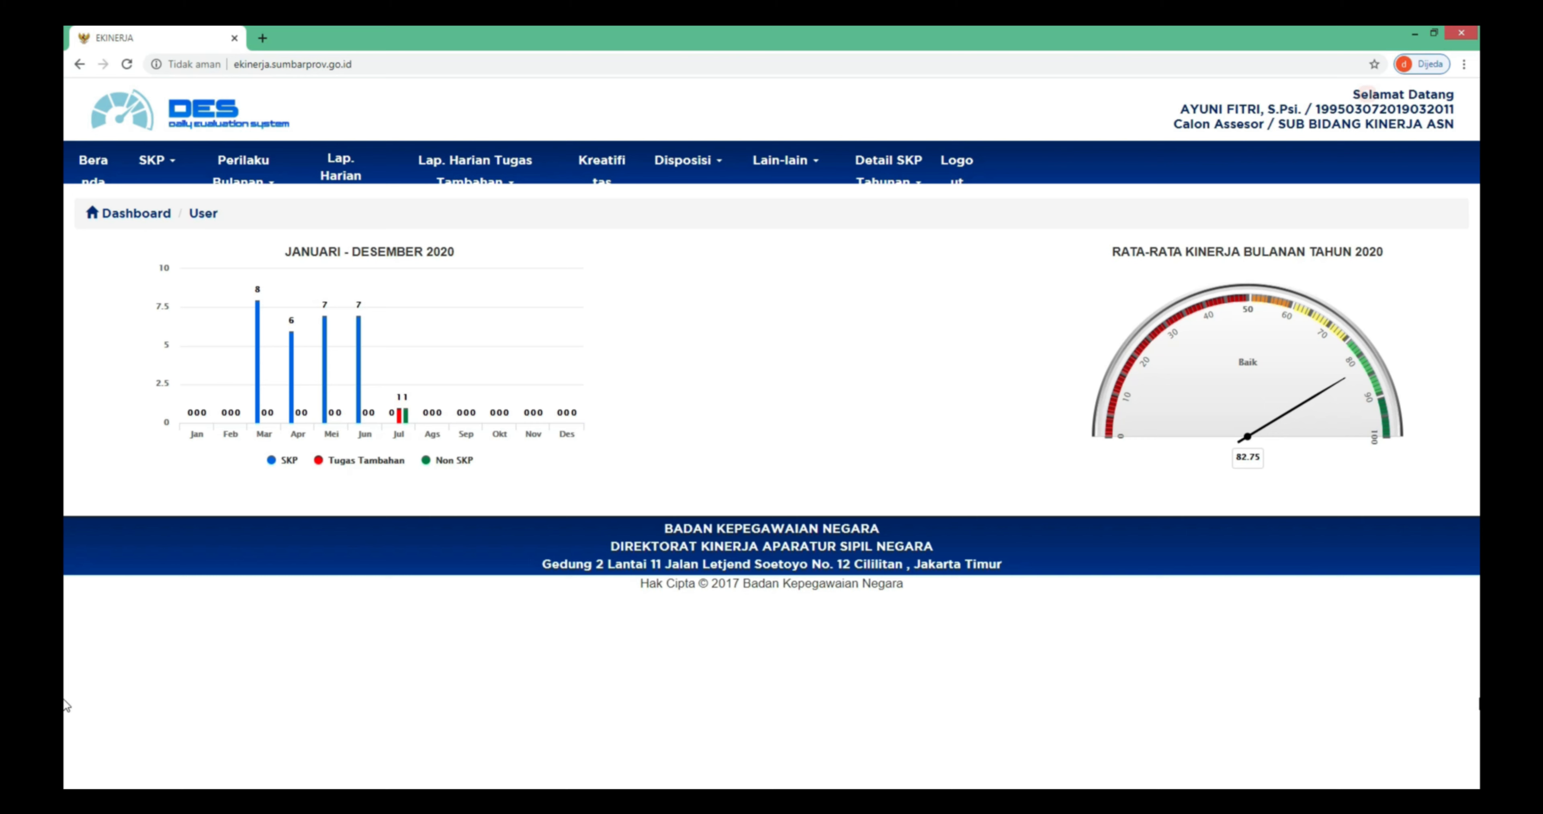
- Open the Tugas Tambahan list showing 'Tugas Tambahan 2', then open and submit the add form
{"action": "left_click", "coordinate": [510, 180]}
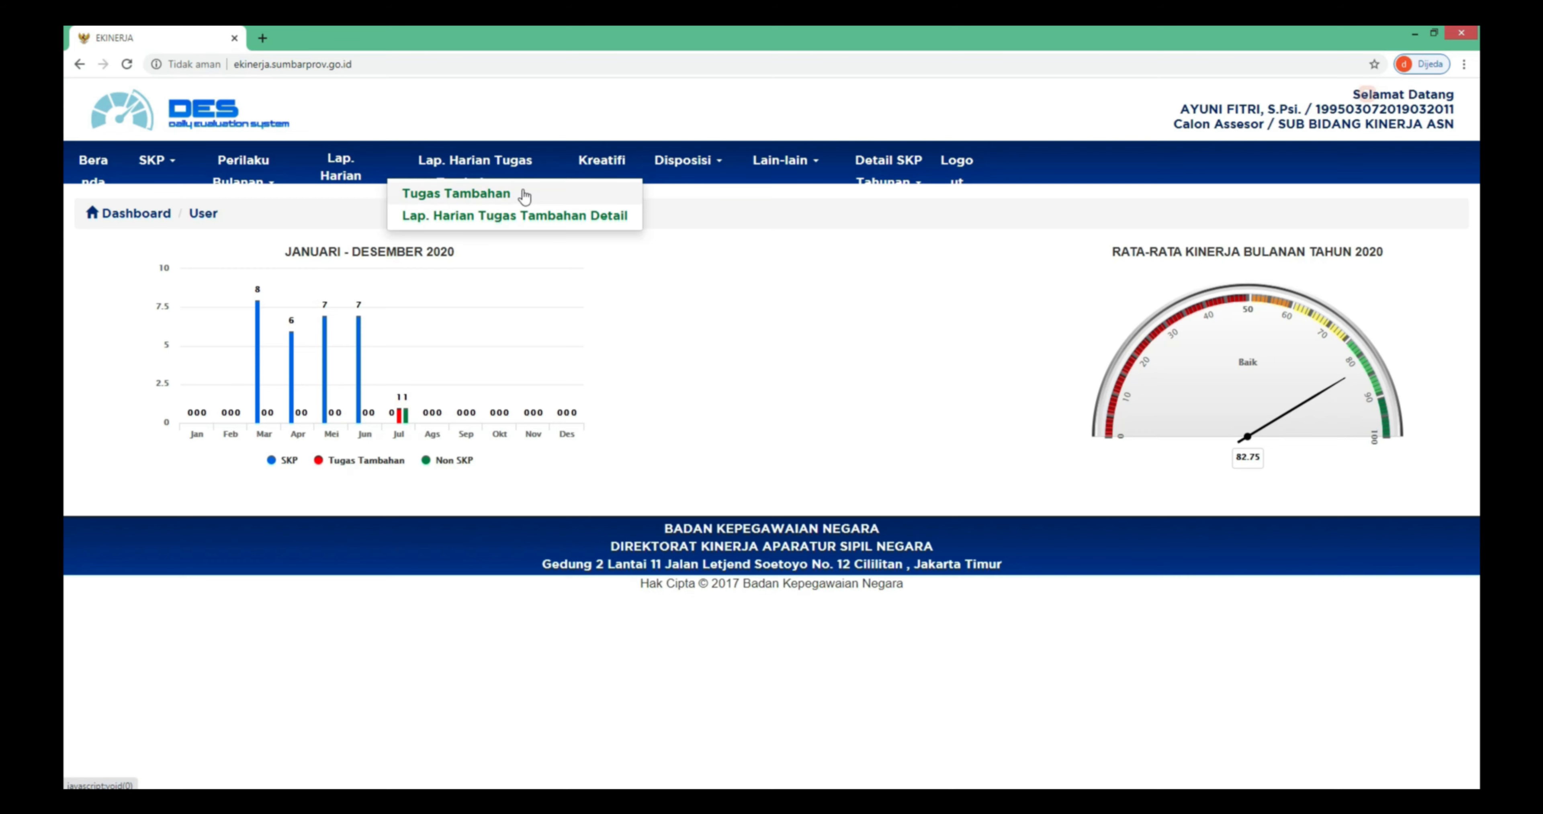
{"action": "left_click", "coordinate": [523, 189]}
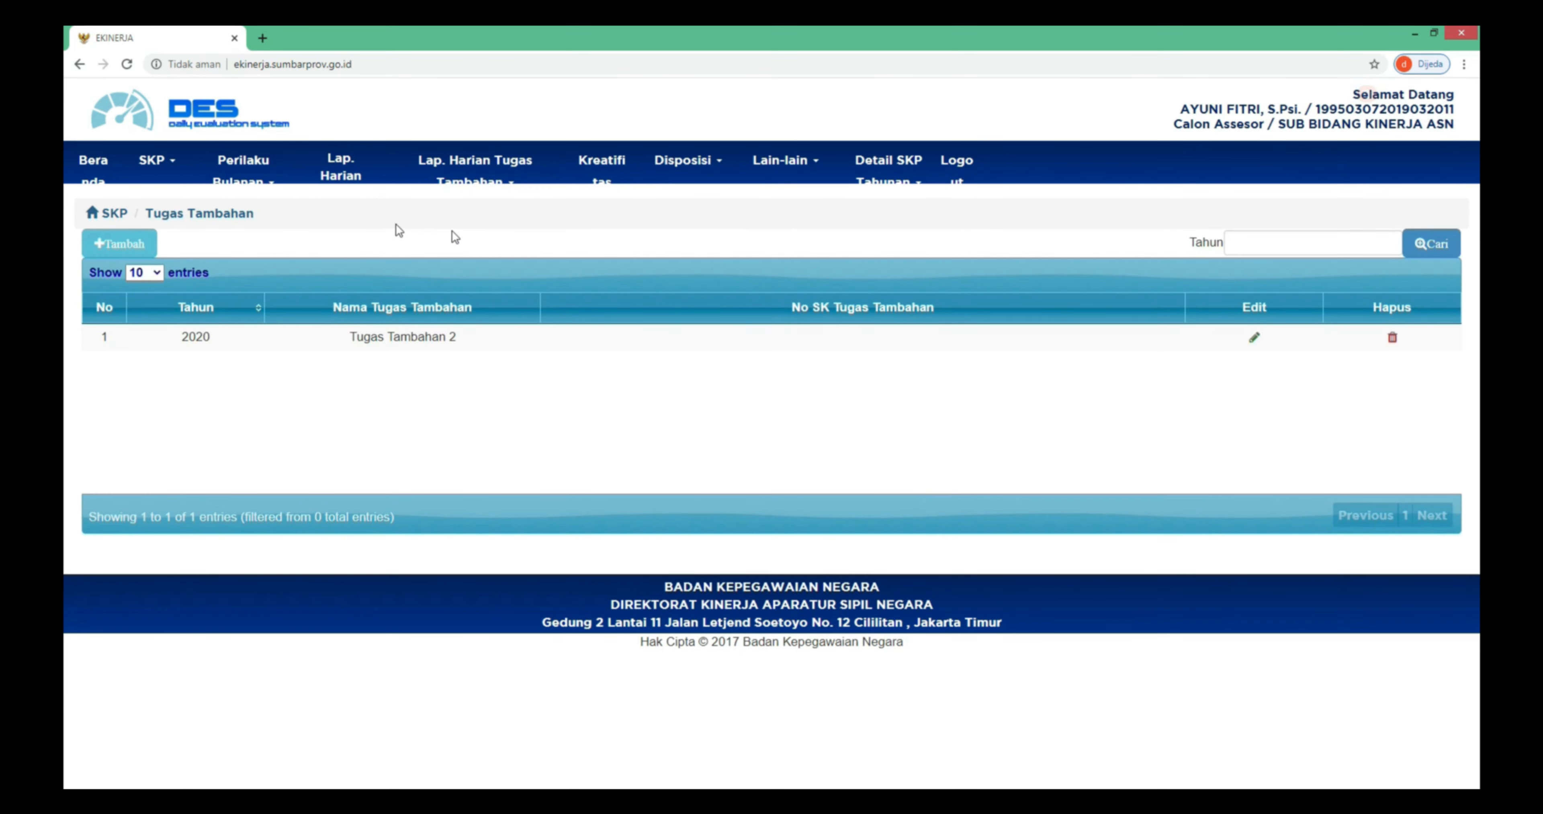
{"action": "left_click", "coordinate": [147, 253]}
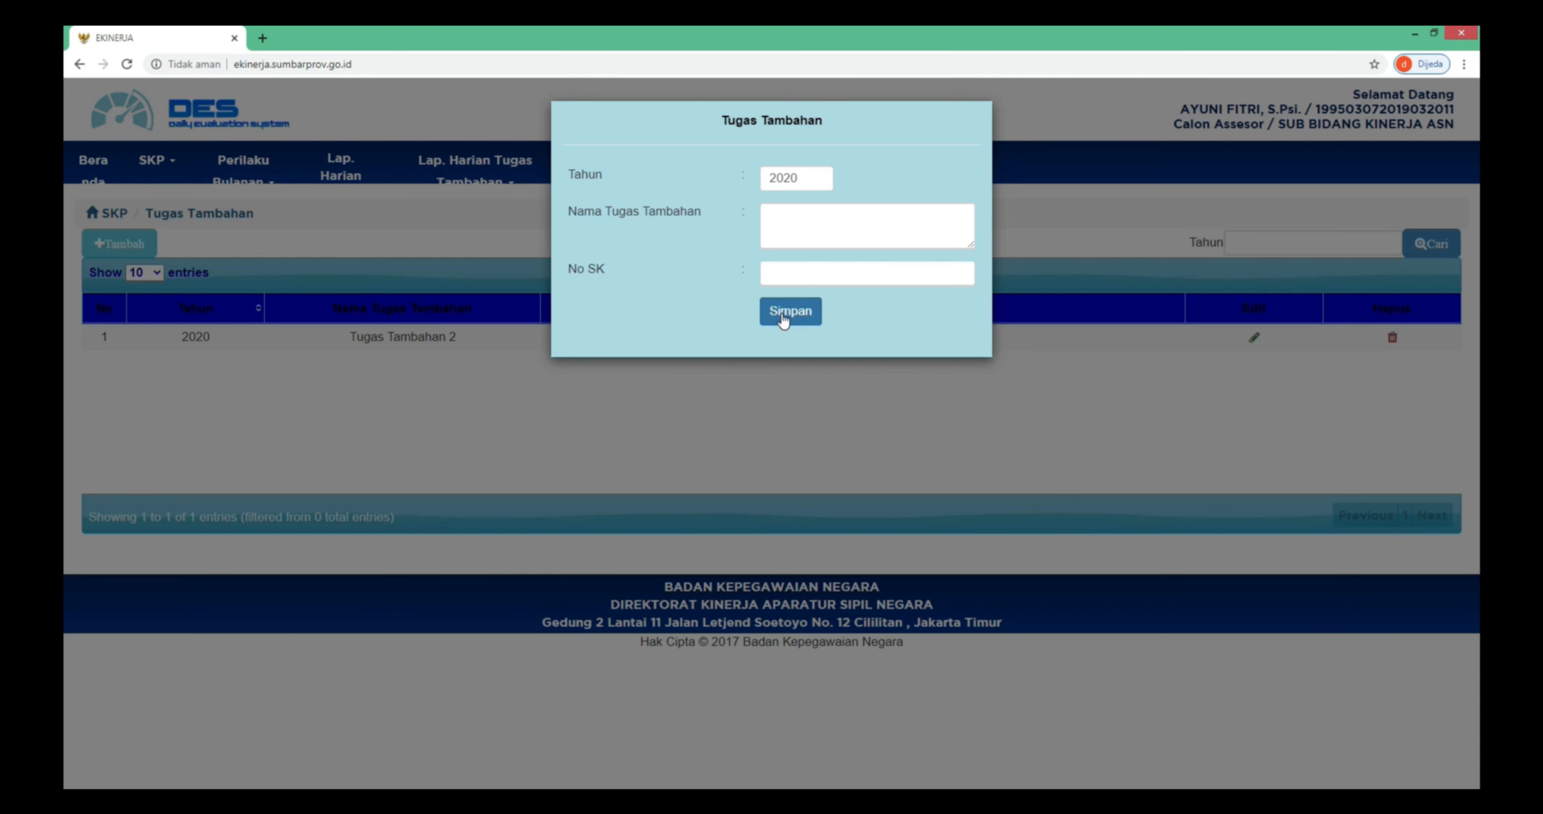
{"action": "left_click", "coordinate": [783, 361]}
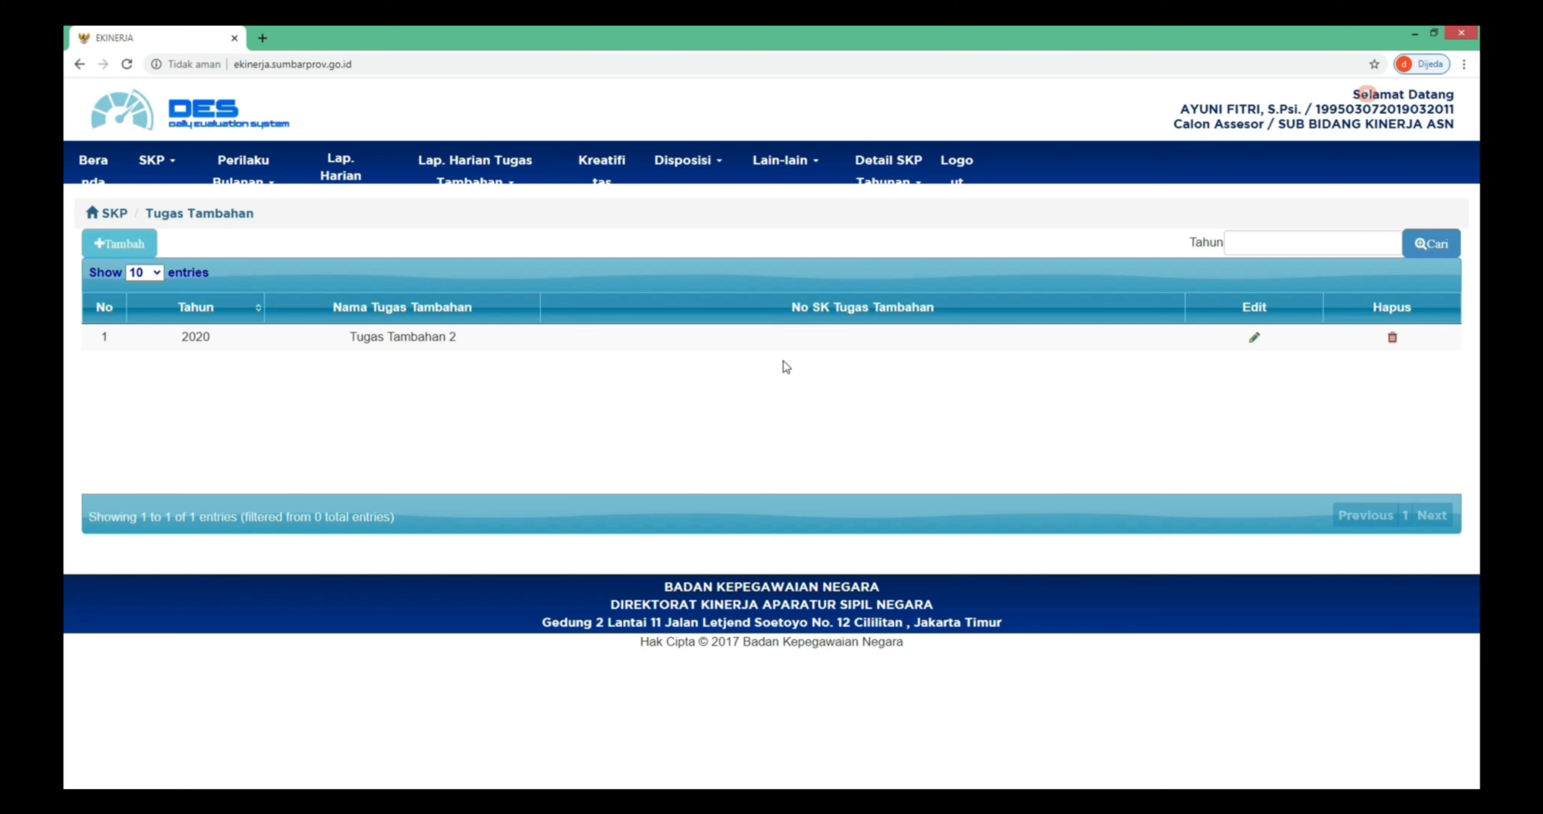
- Open the July 2020 Lap. Harian Tugas Tambahan Detail page, then open and submit a new report form
{"action": "left_click", "coordinate": [513, 180]}
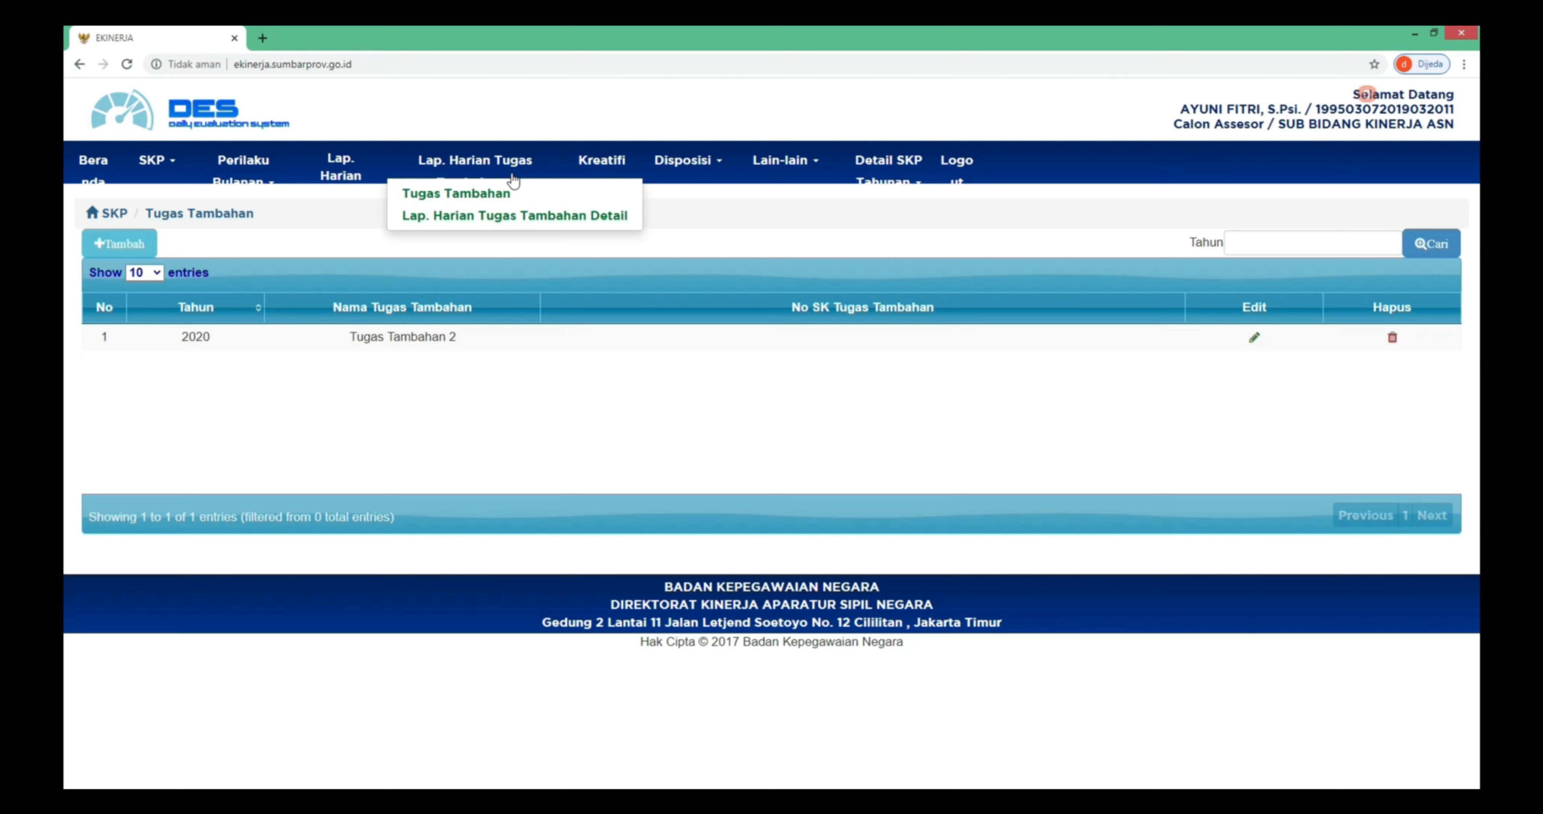
{"action": "left_click", "coordinate": [572, 225]}
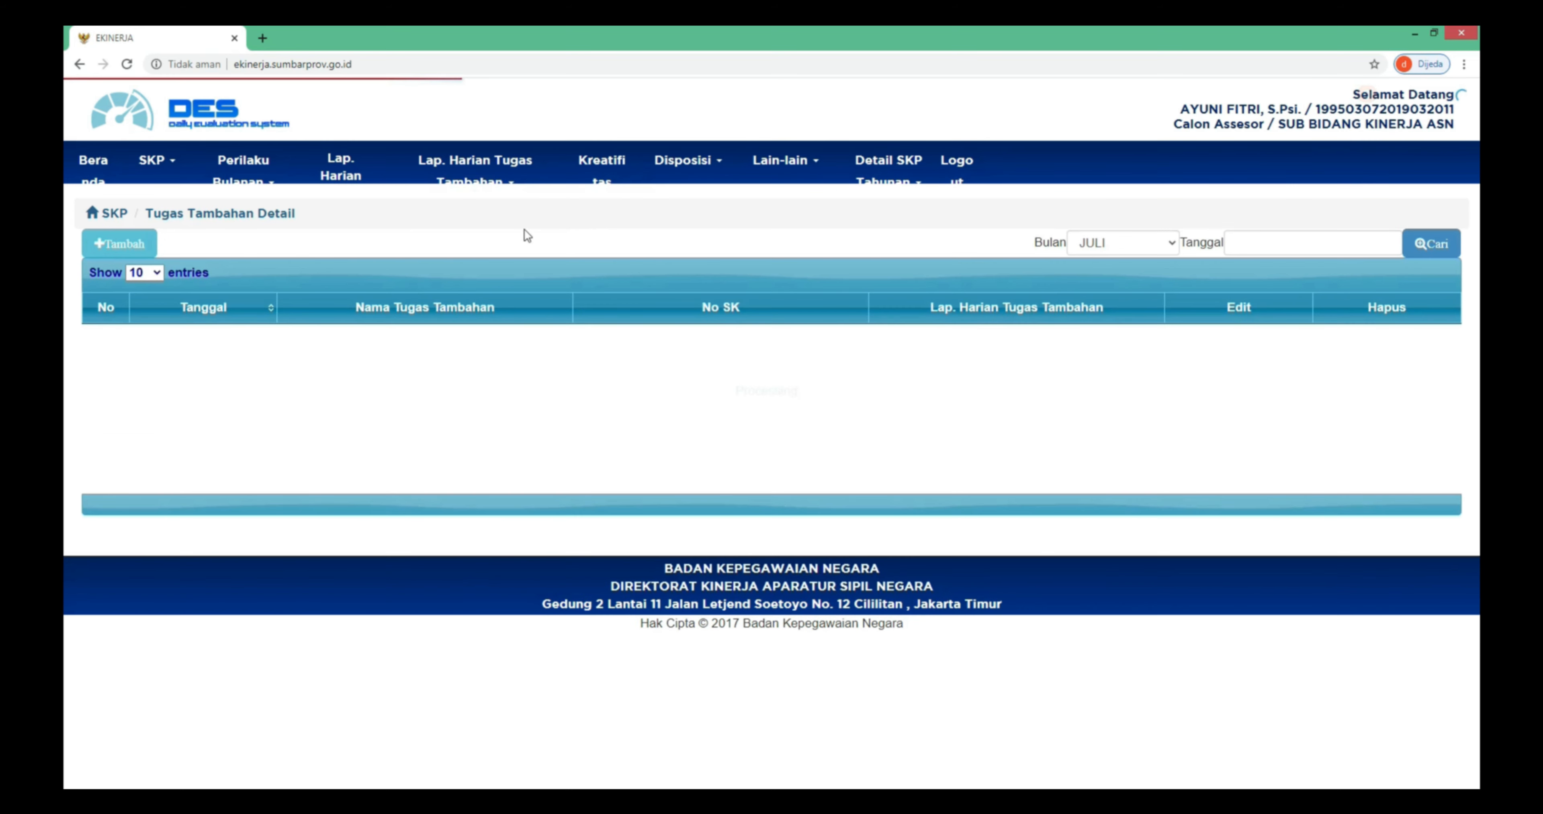
{"action": "left_click", "coordinate": [152, 248]}
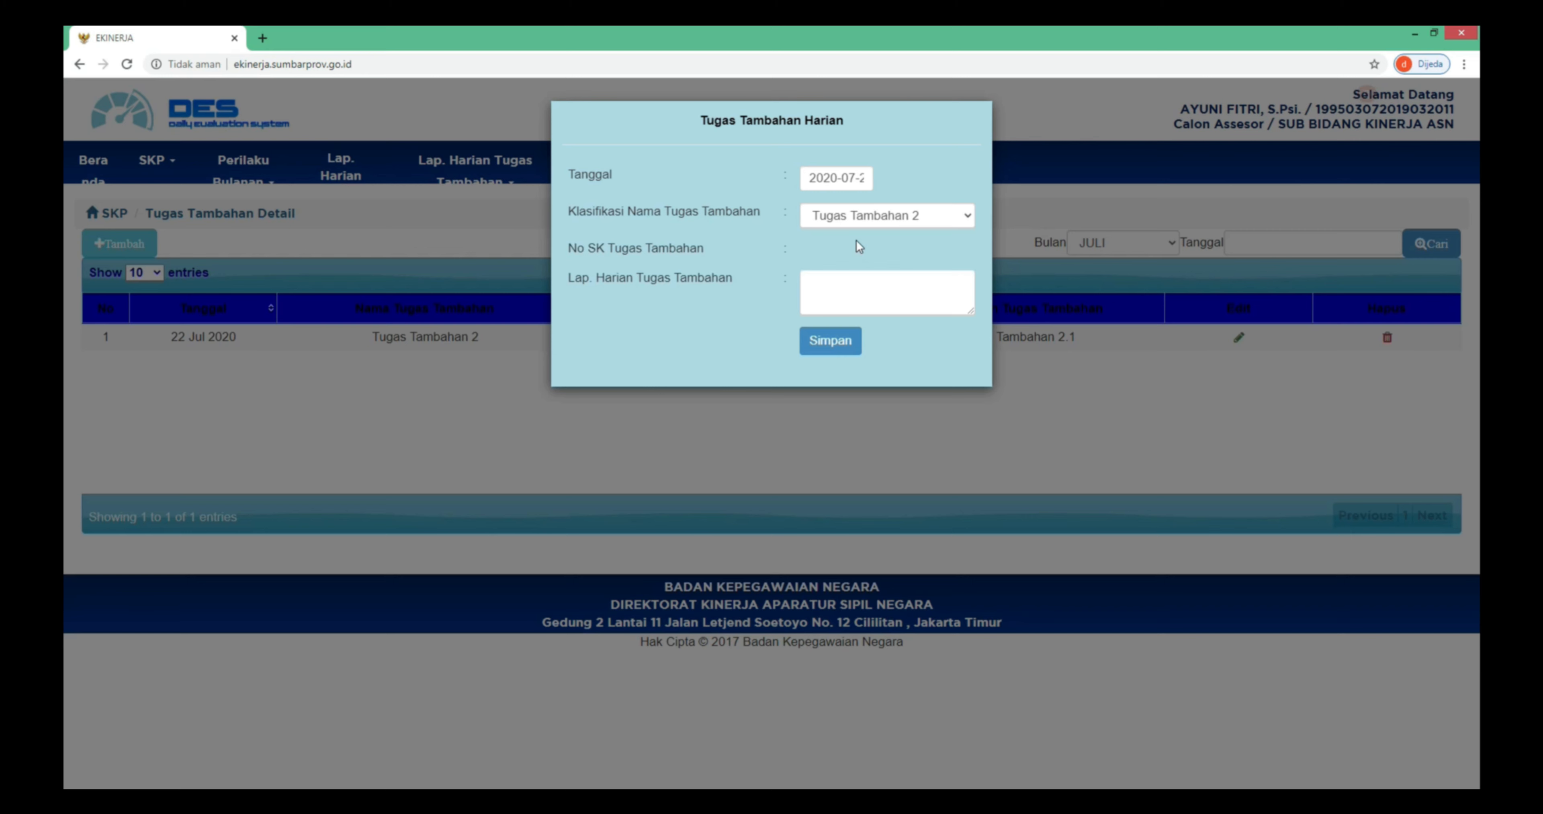
{"action": "left_click", "coordinate": [848, 350]}
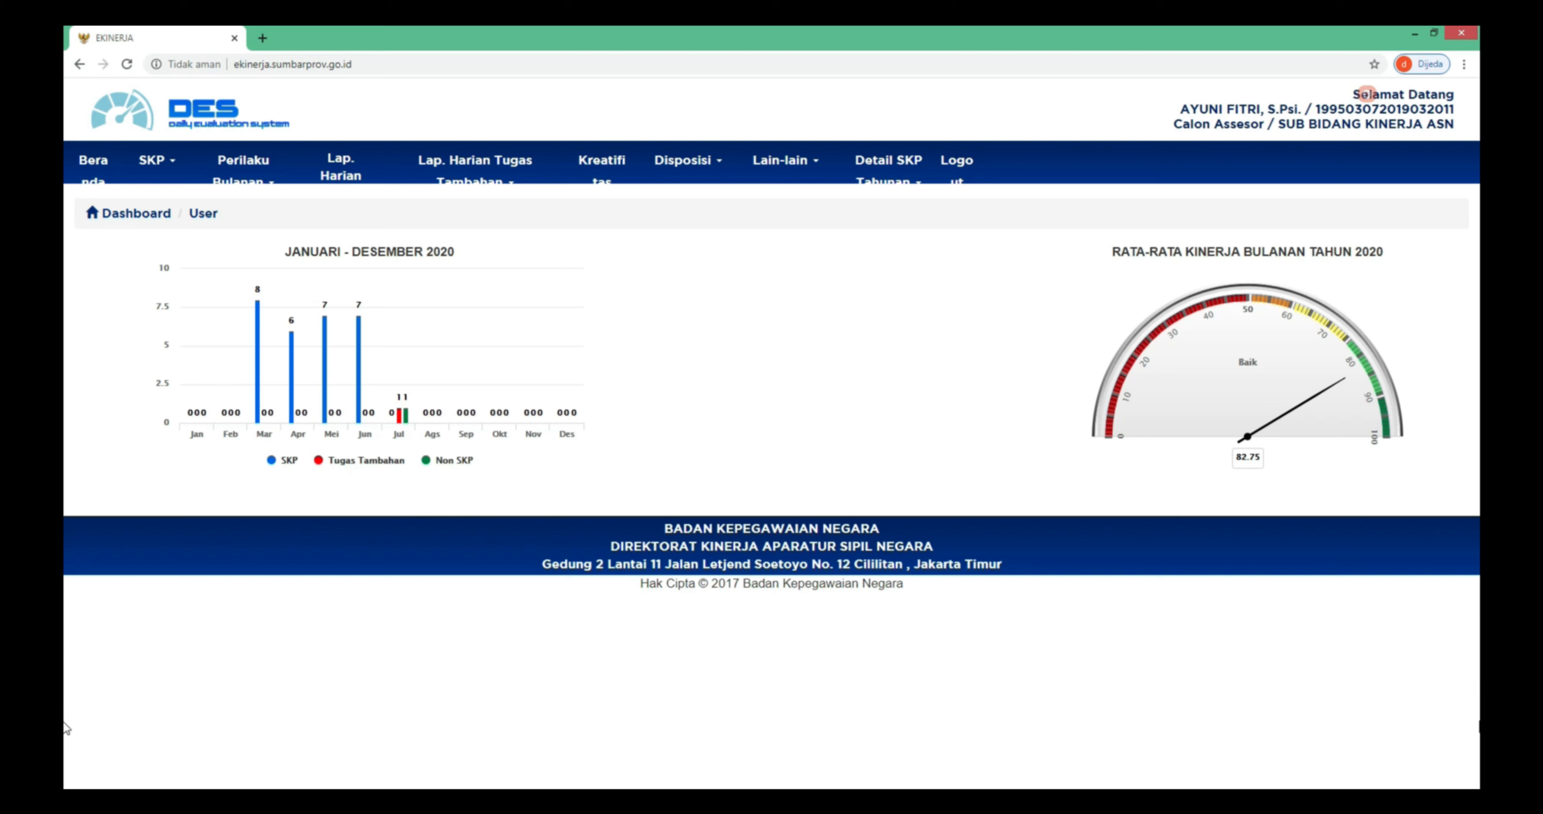
- Check the Disposisi Tindak Lanjut page, then open the Non SKP daily reports showing 'Mengerjakan TOR'
{"action": "left_click", "coordinate": [702, 176]}
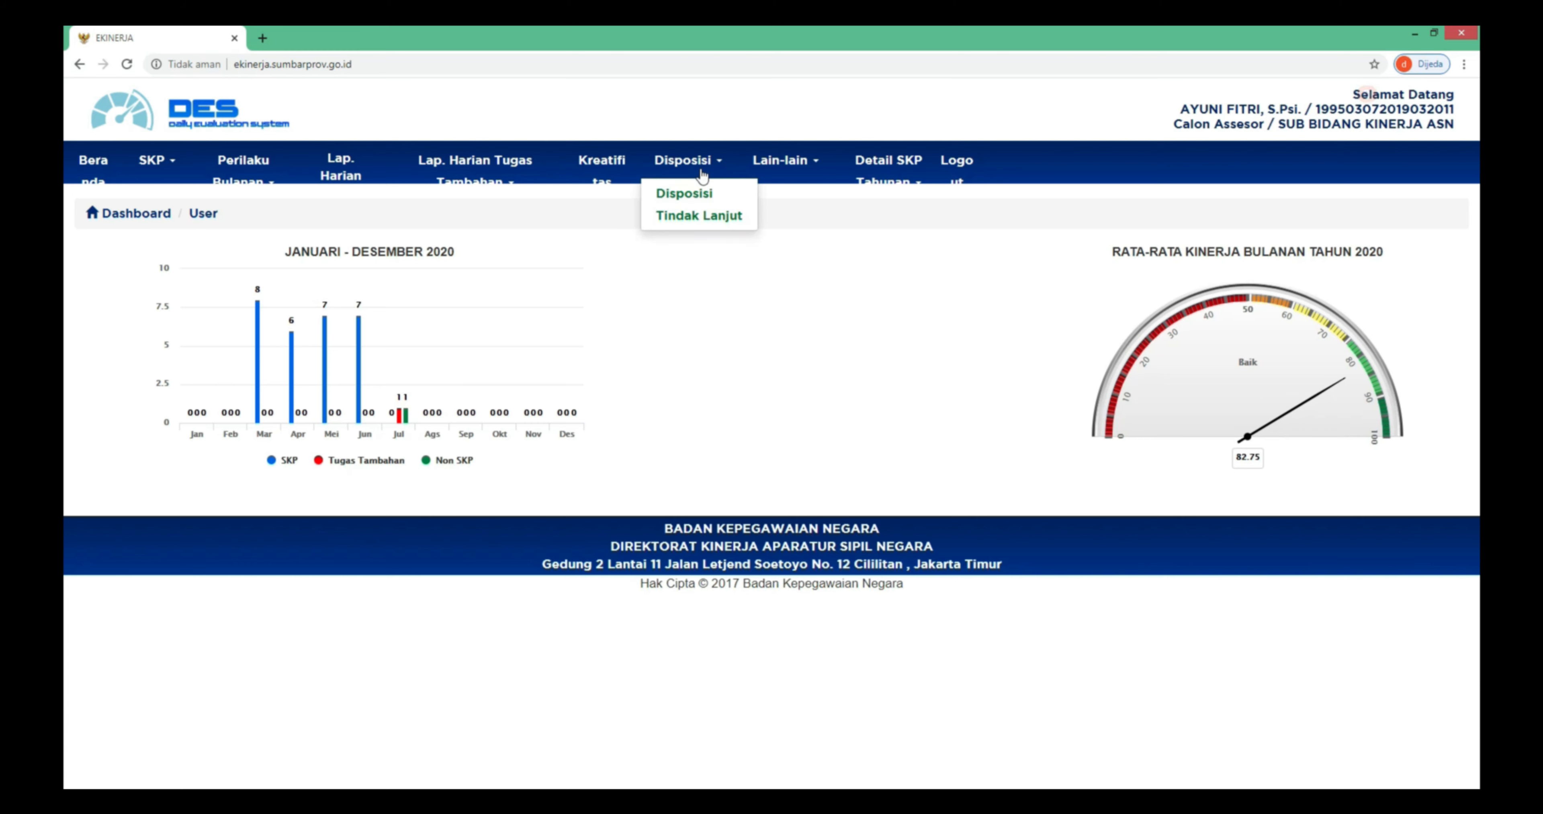
{"action": "left_click", "coordinate": [729, 219]}
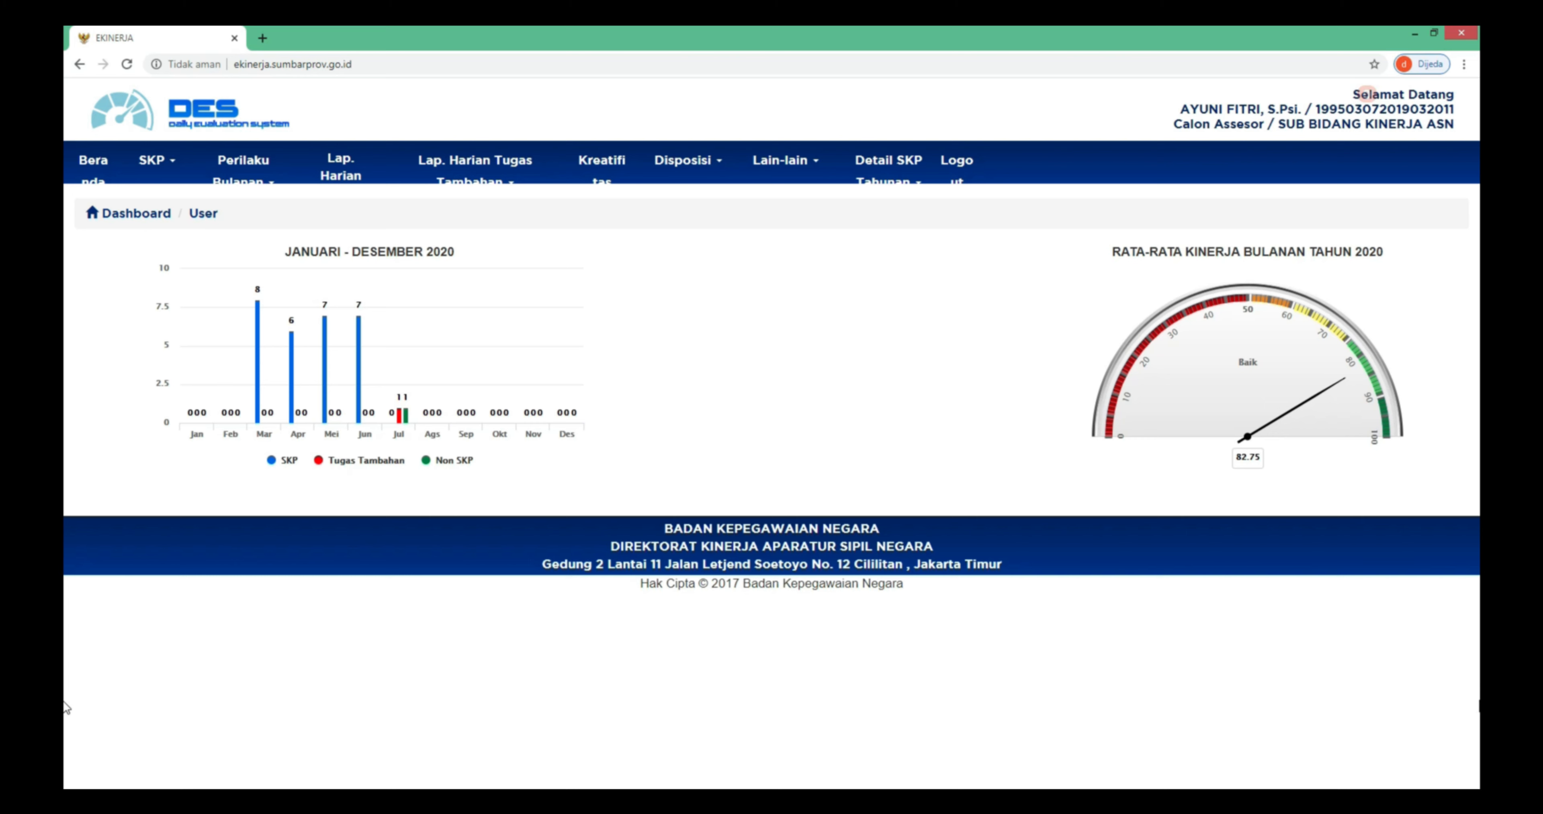
{"action": "left_click", "coordinate": [354, 168]}
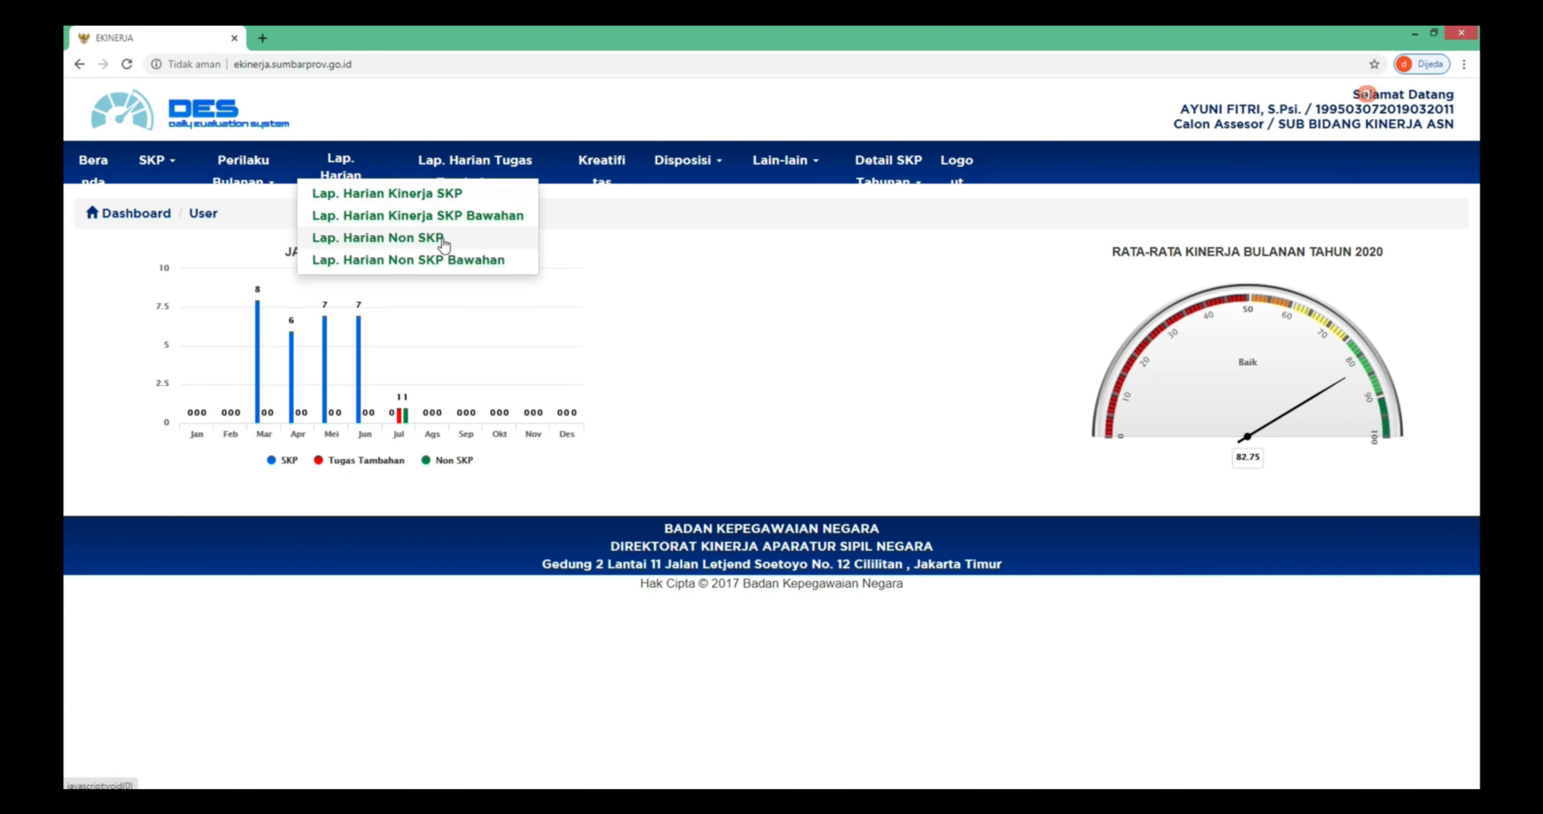
{"action": "left_click", "coordinate": [443, 239]}
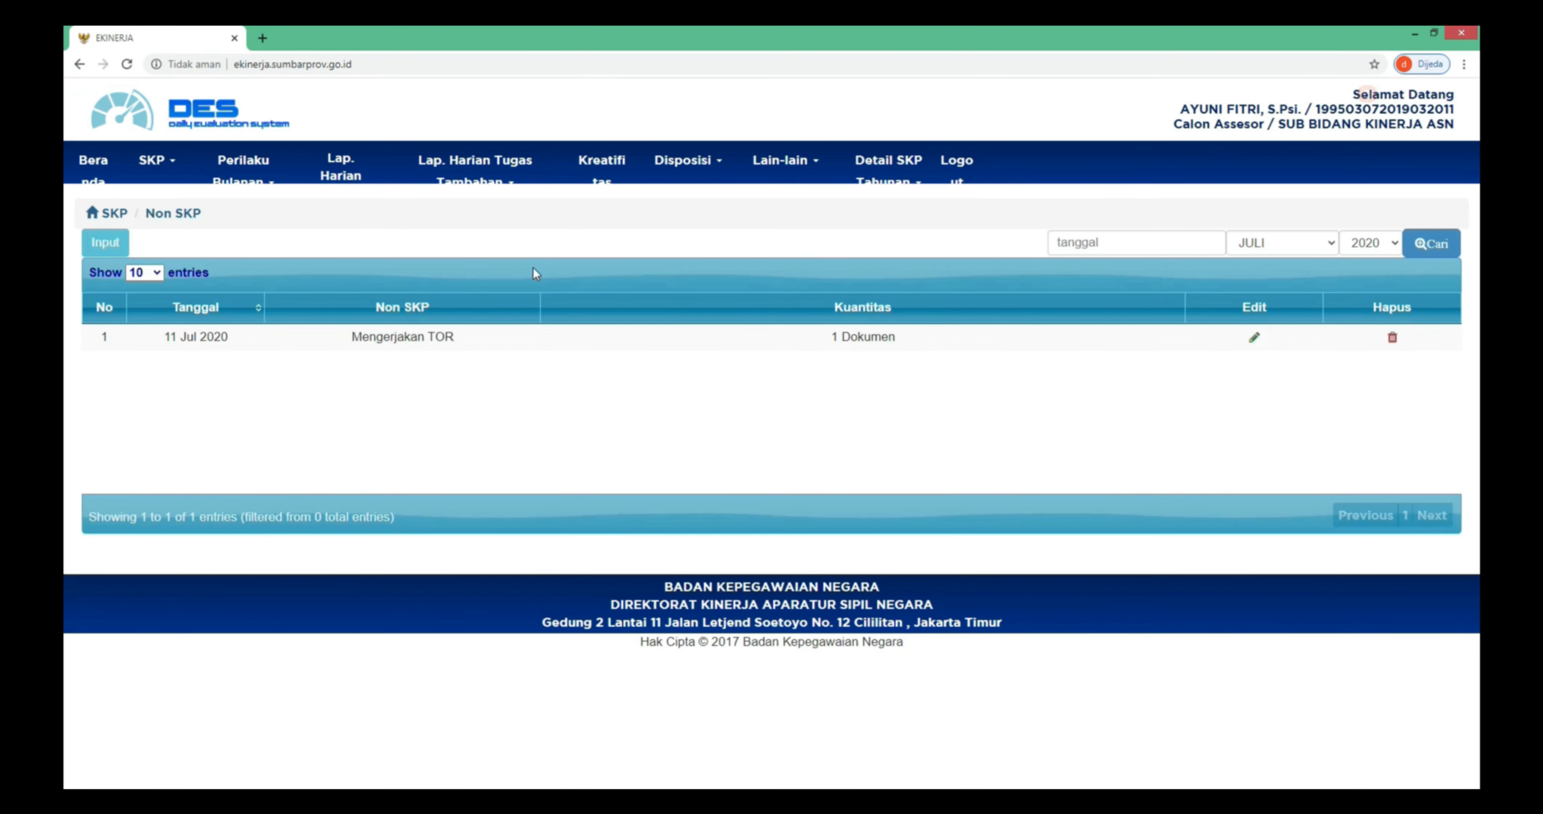
- Open the Produktivitas entry form and close it without saving
{"action": "left_click", "coordinate": [119, 252]}
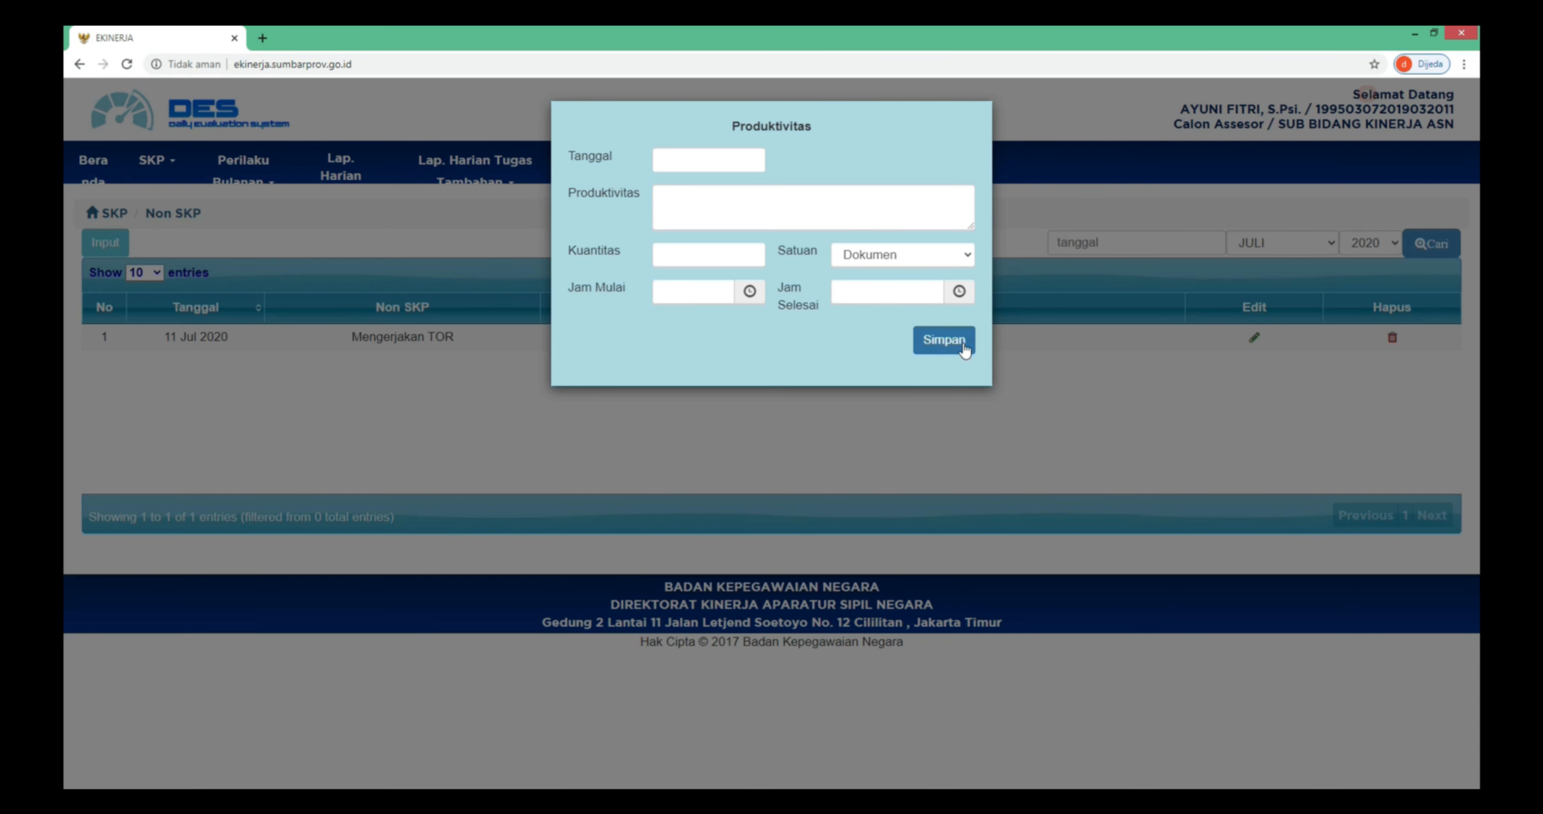
{"action": "left_click", "coordinate": [972, 393]}
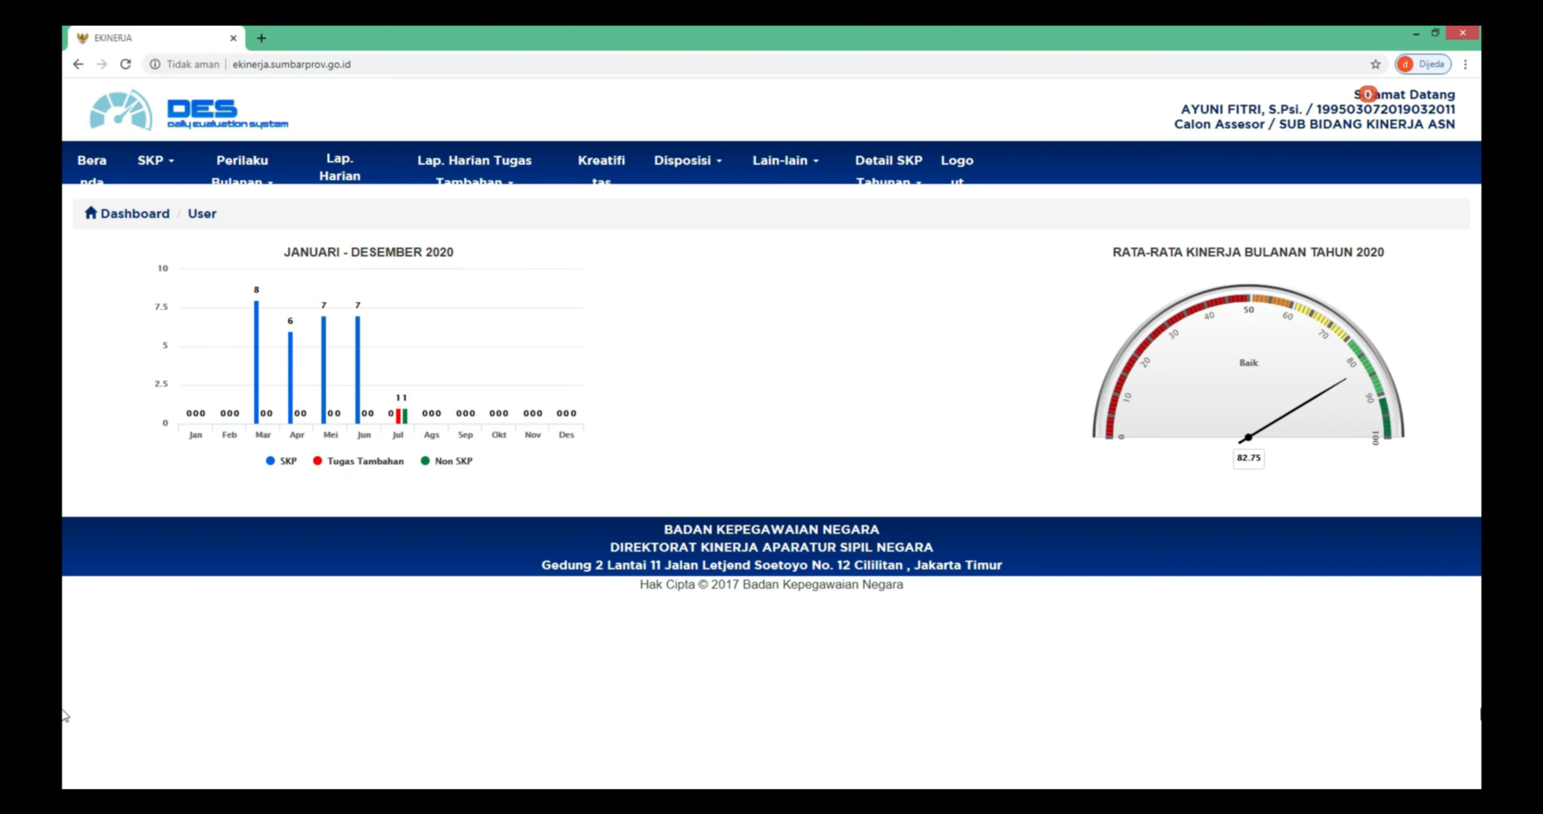
- Open the Kreatifitas entries listing 'kreatifitas 2', then open and close the new-entry form
{"action": "left_click", "coordinate": [617, 176]}
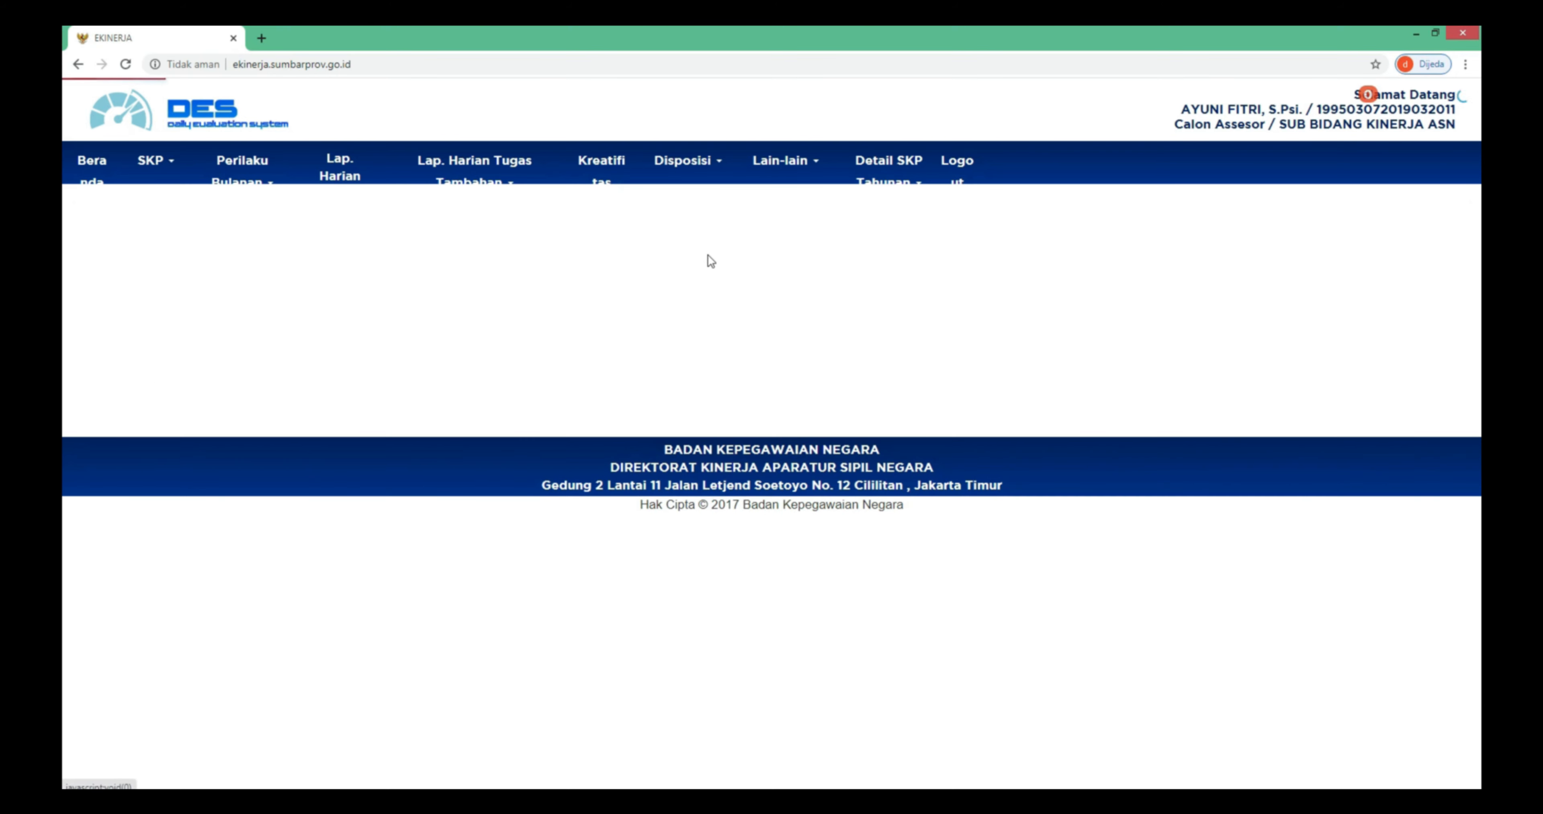
{"action": "left_click", "coordinate": [118, 253]}
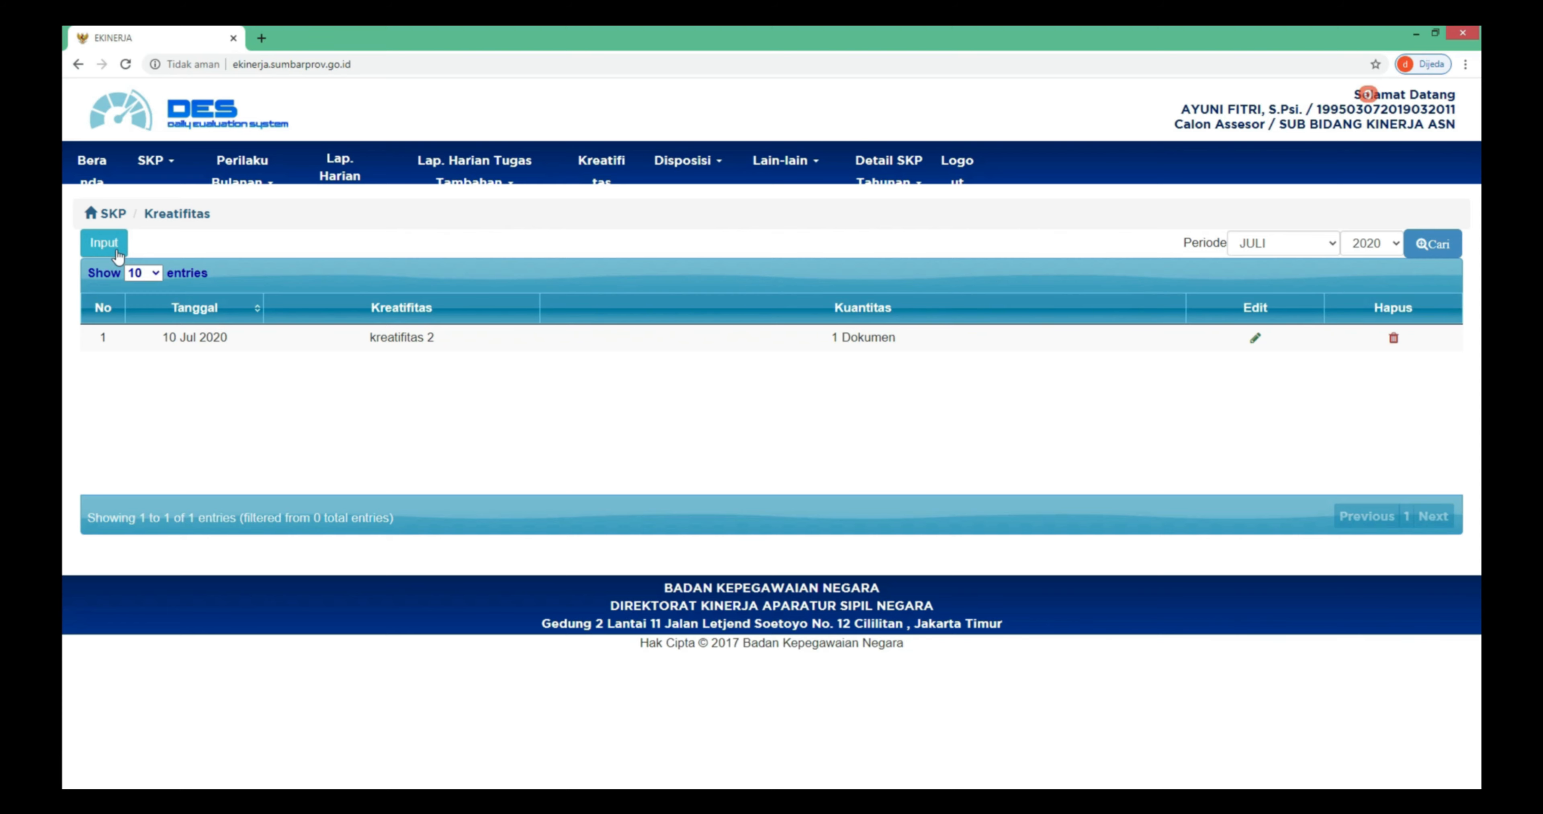
{"action": "left_click", "coordinate": [118, 252]}
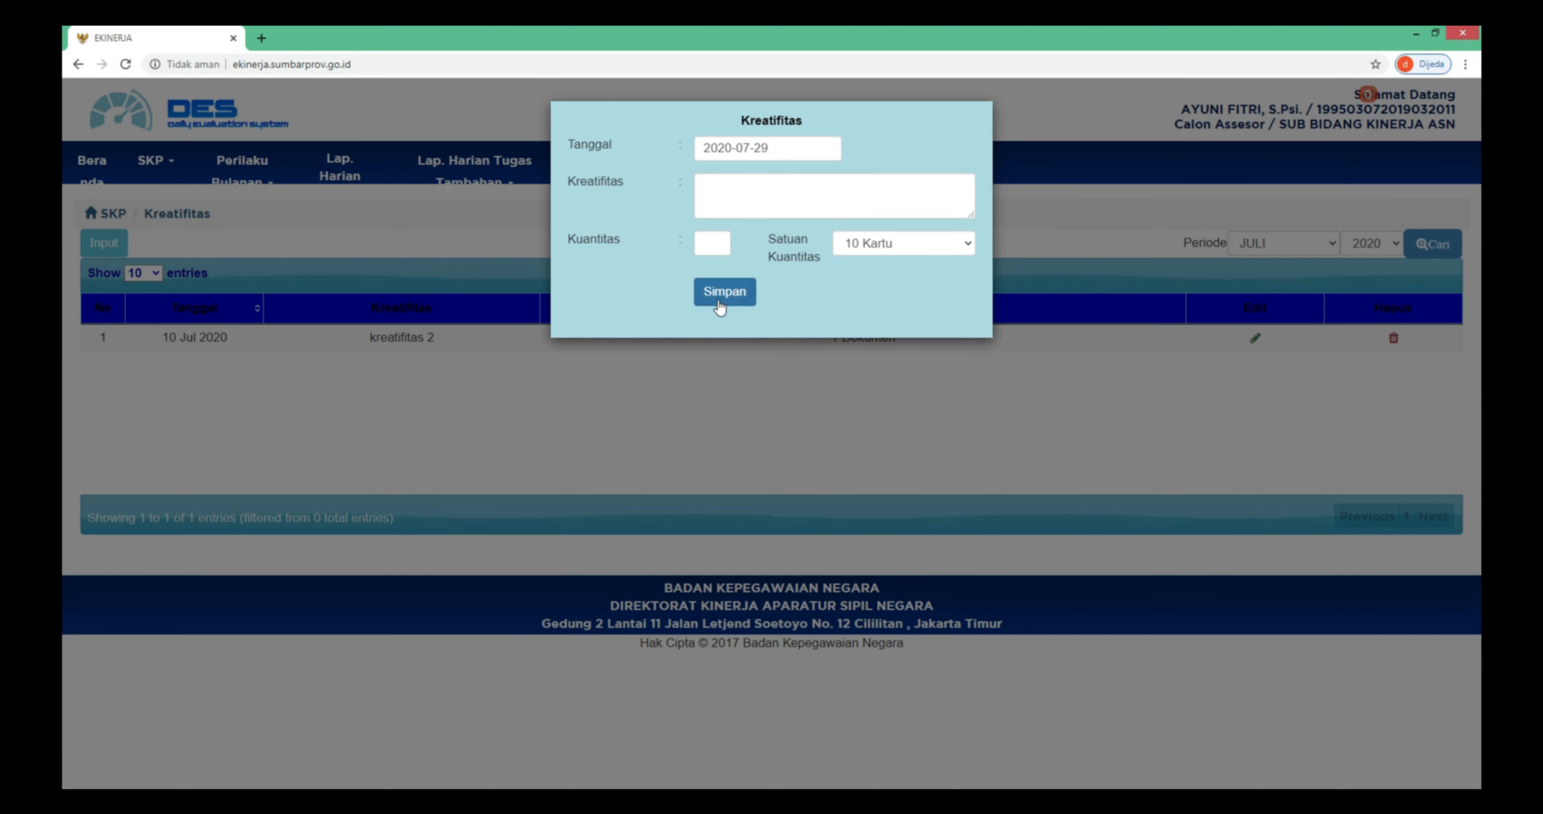
{"action": "left_click", "coordinate": [730, 351]}
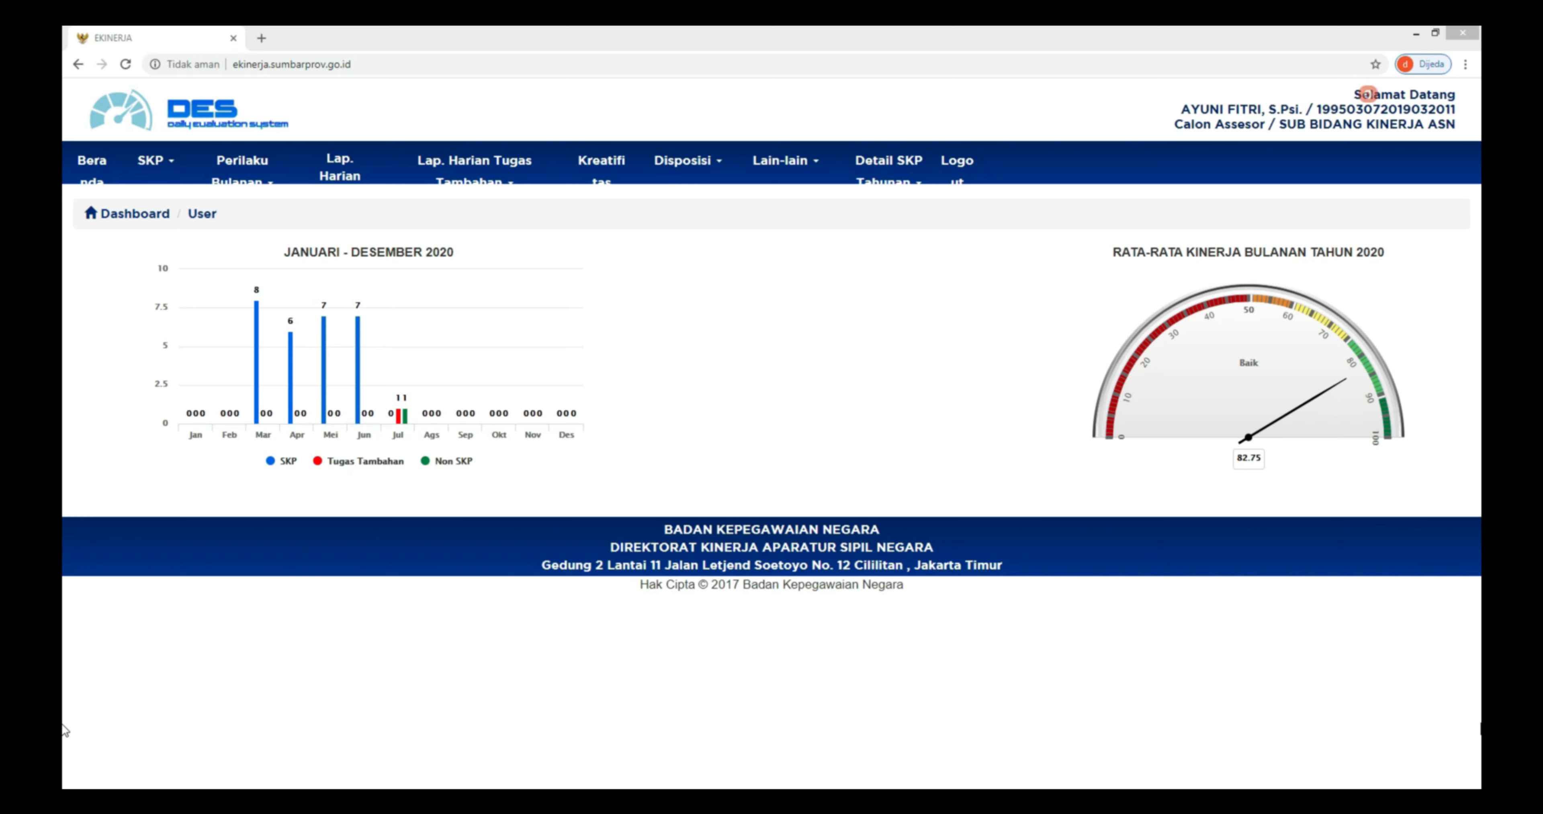
- Load the user's own Detail SKP Tahunan for year 2020
{"action": "left_click", "coordinate": [910, 178]}
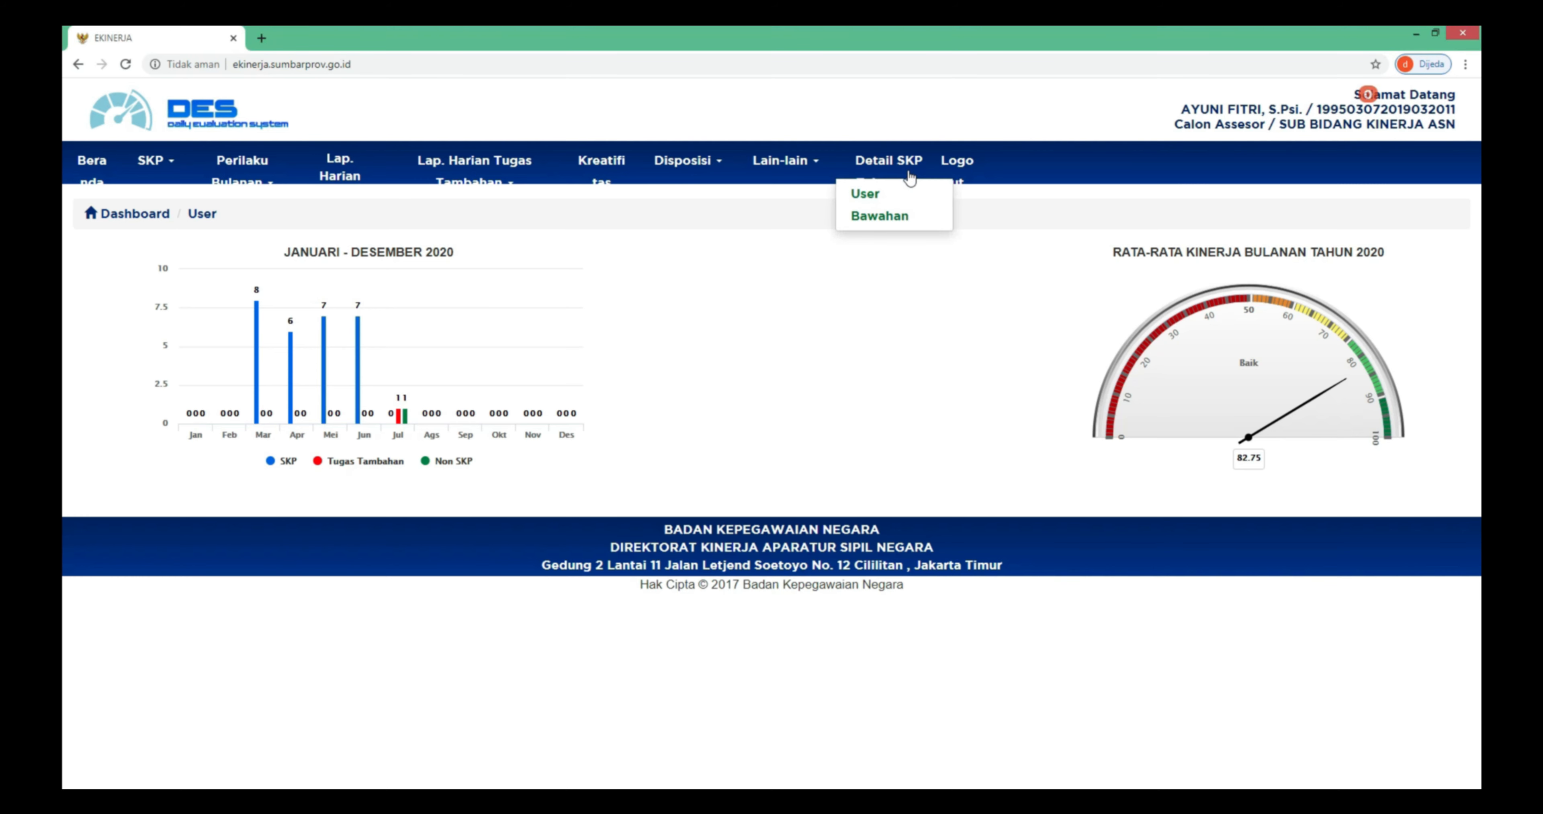
{"action": "left_click", "coordinate": [924, 194]}
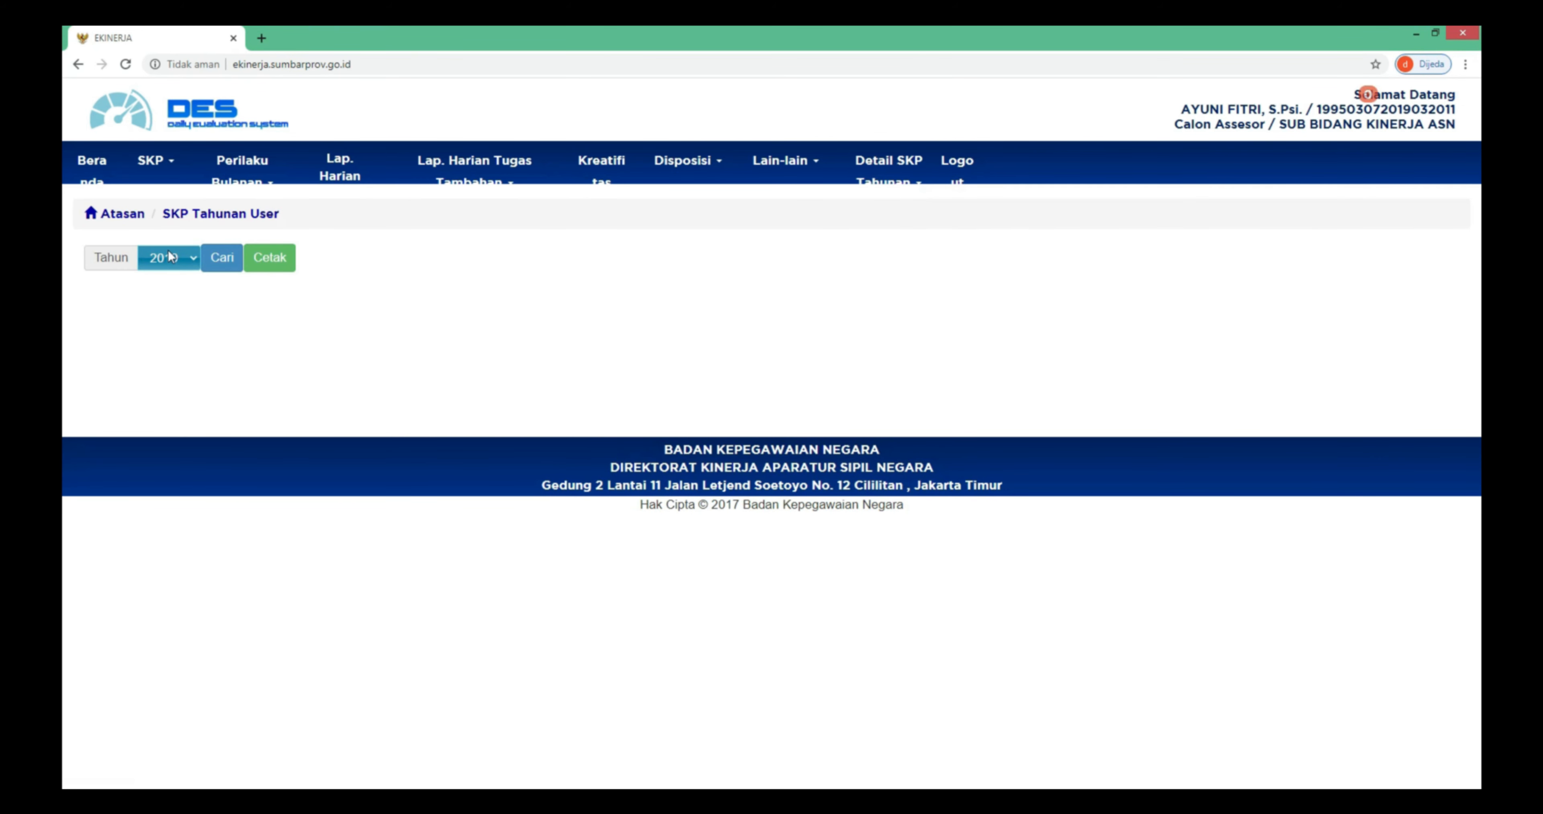
{"action": "left_click", "coordinate": [173, 266]}
{"action": "left_click", "coordinate": [177, 296]}
{"action": "left_click", "coordinate": [226, 263]}
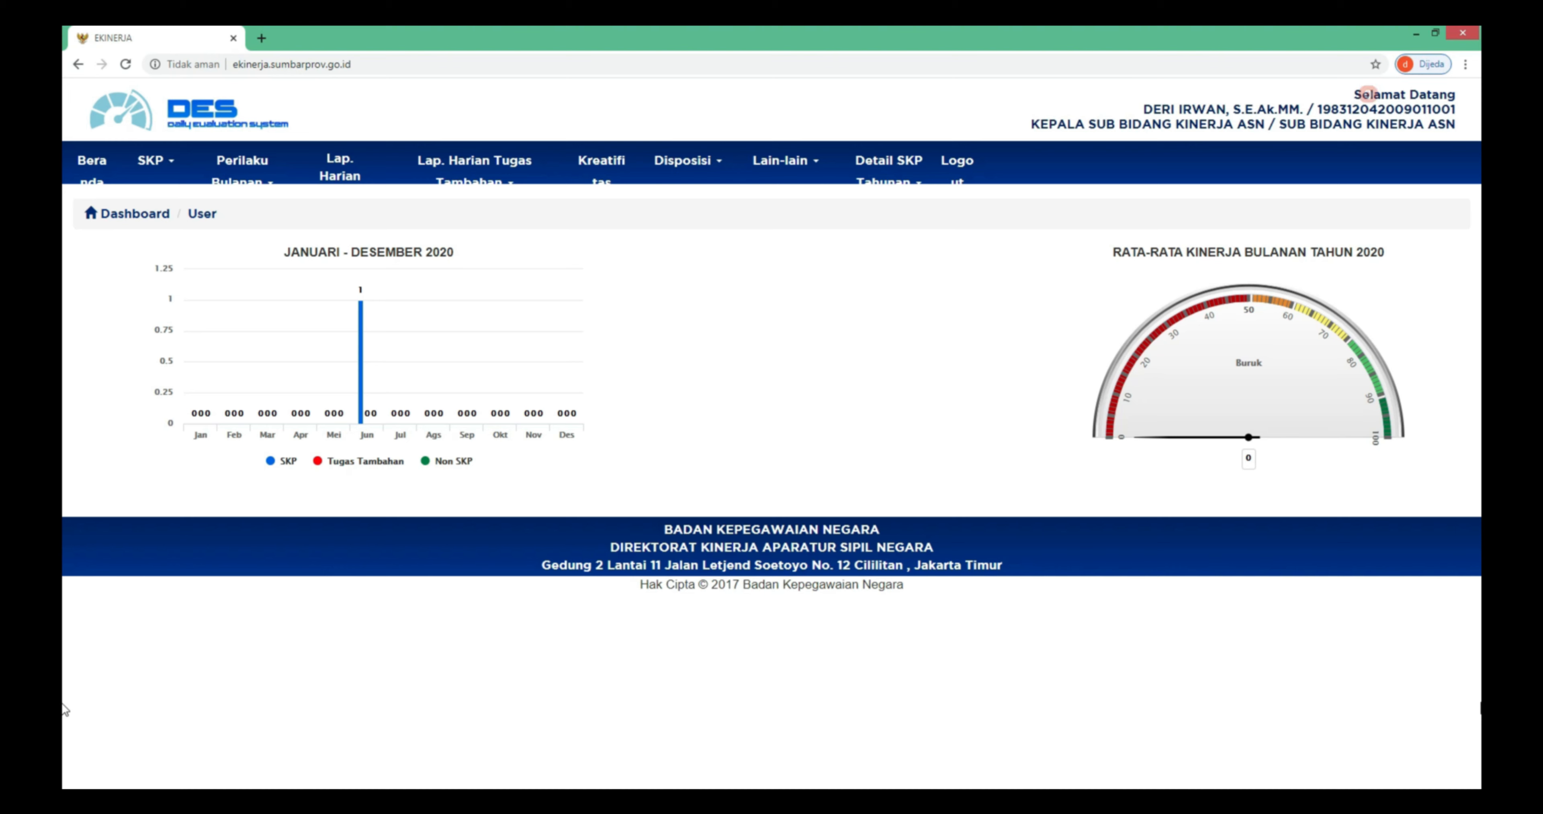
{"action": "left_click", "coordinate": [806, 170]}
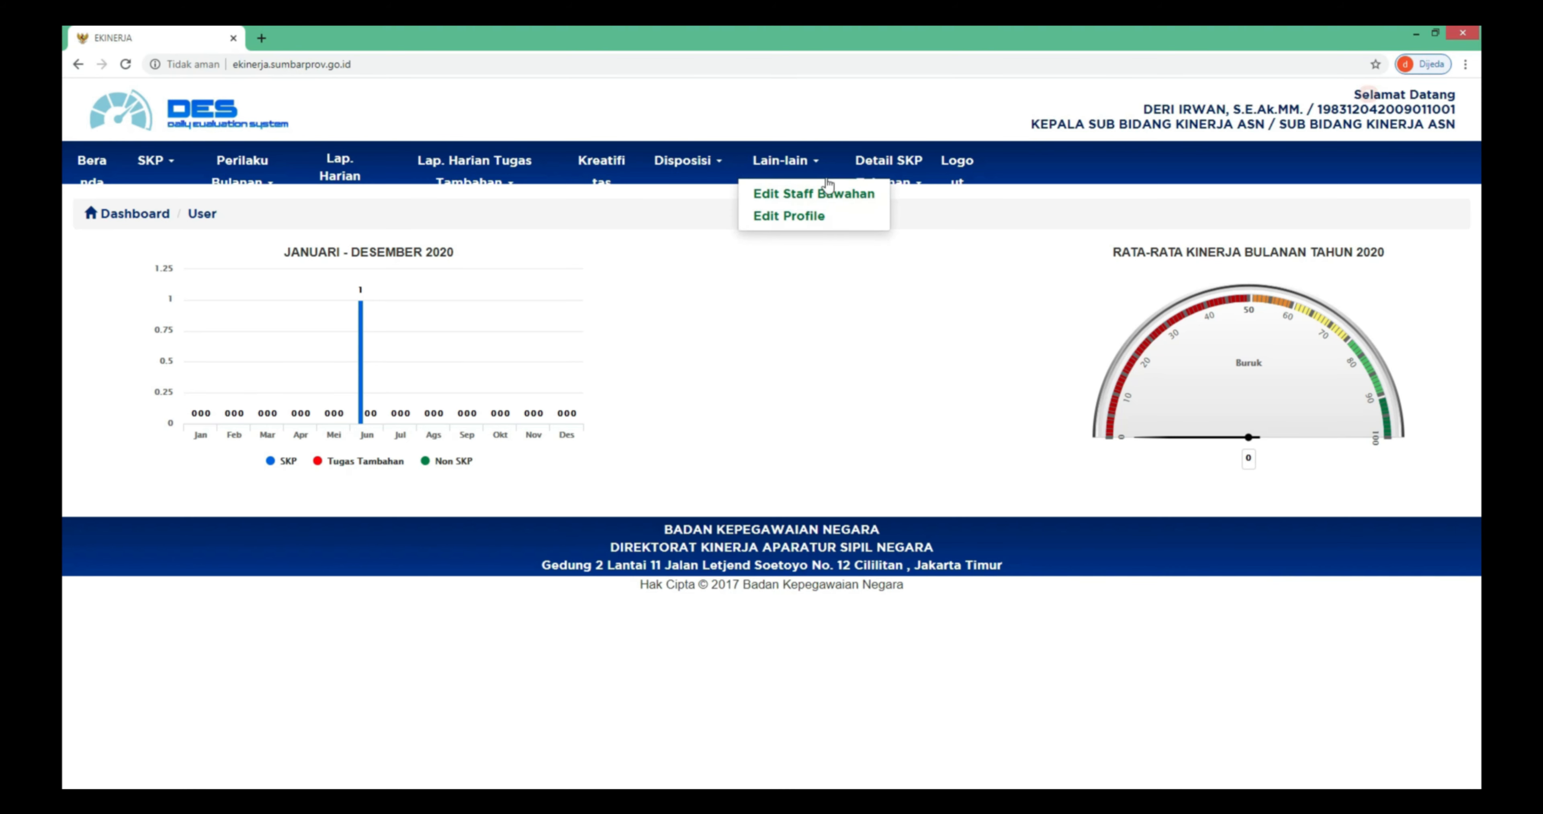
{"action": "left_click", "coordinate": [840, 195]}
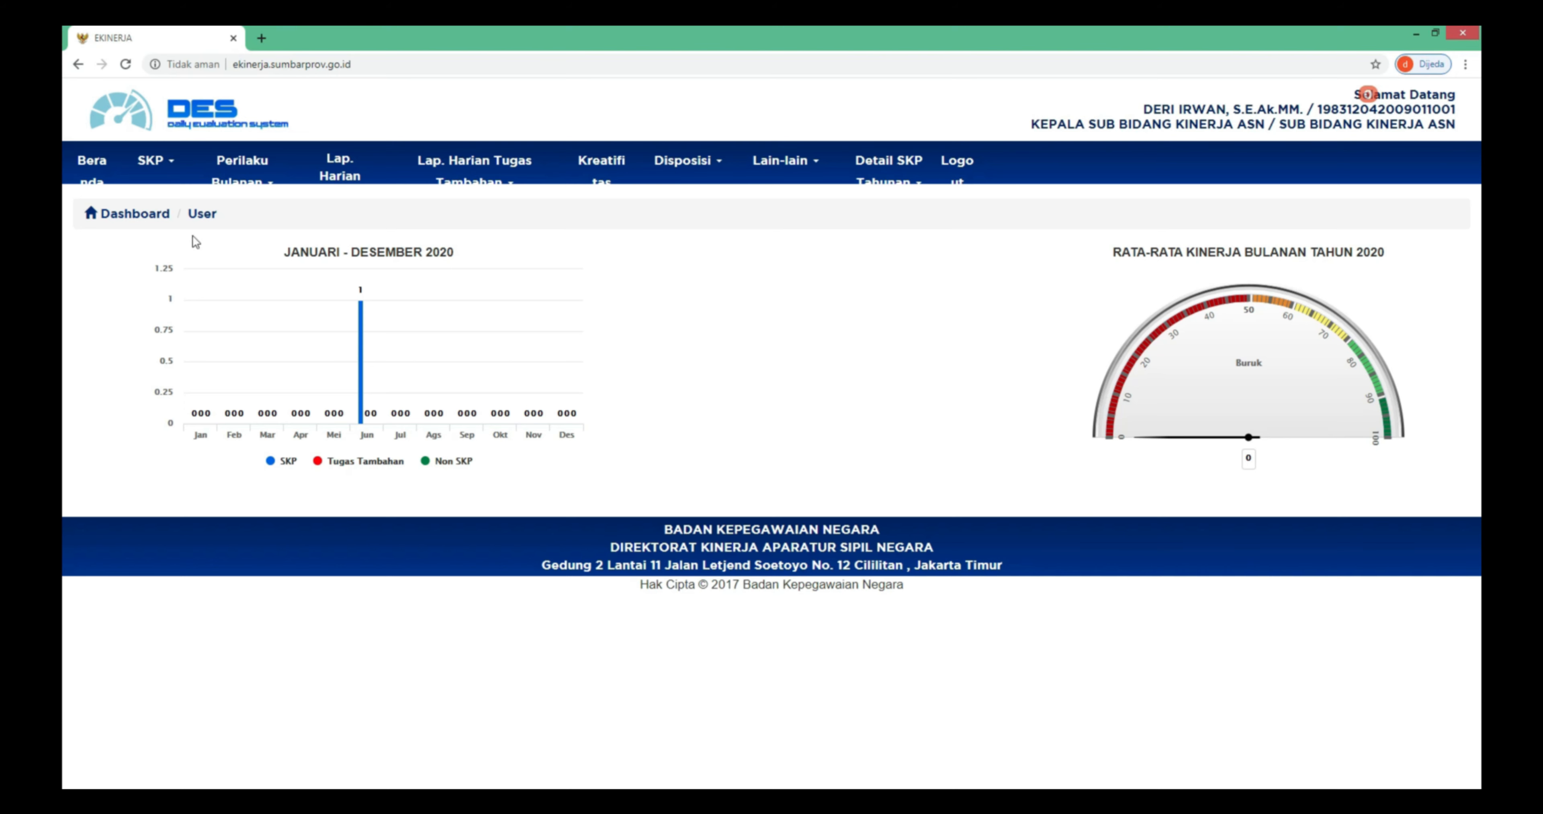
- Open the third subordinate's 2020 SKP realisation from the subordinates' annual SKP list
{"action": "left_click", "coordinate": [169, 180]}
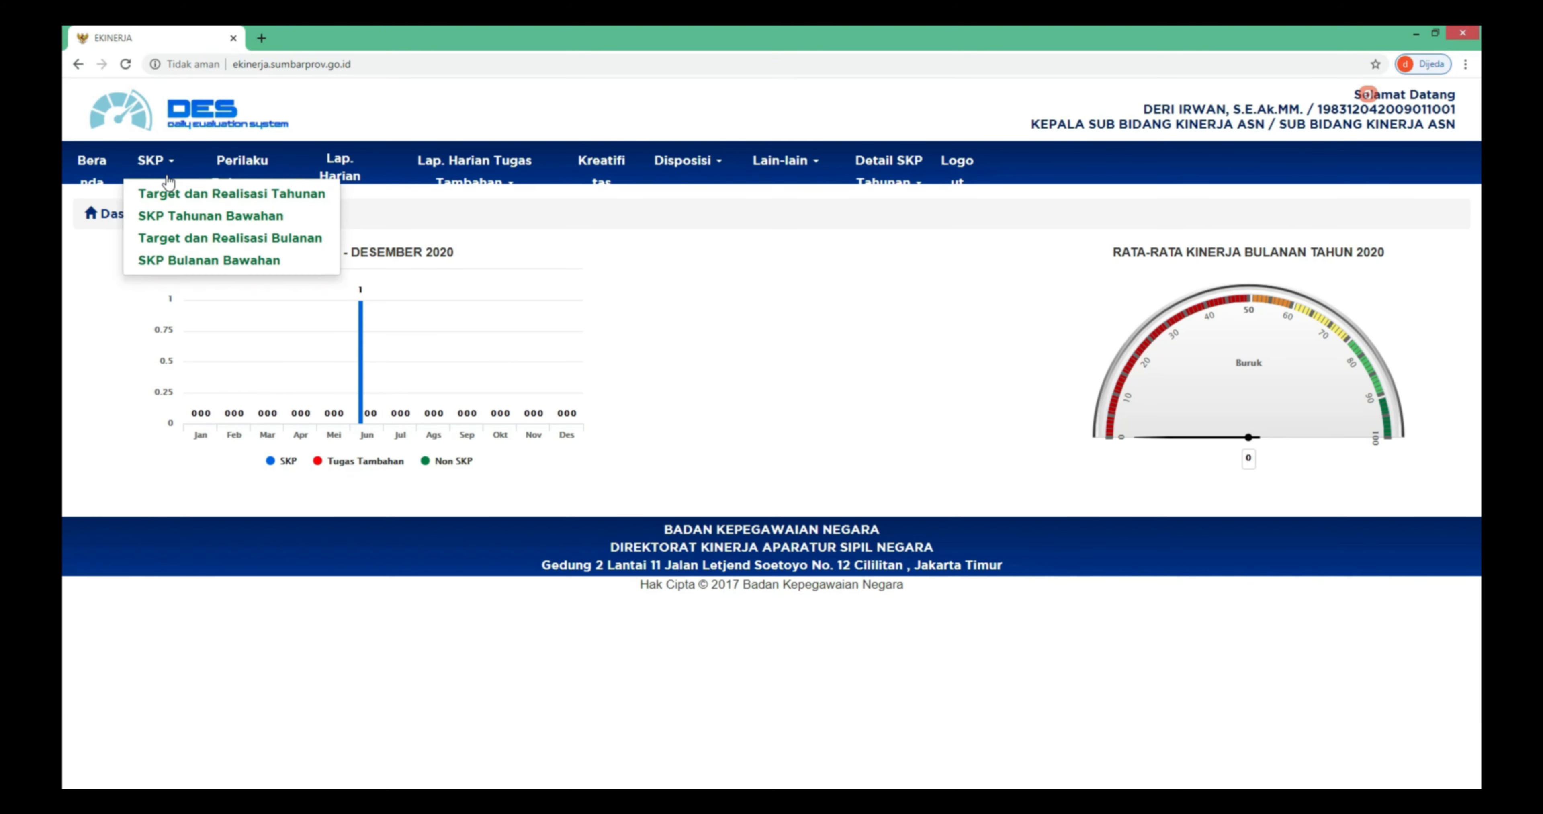
{"action": "left_click", "coordinate": [223, 218]}
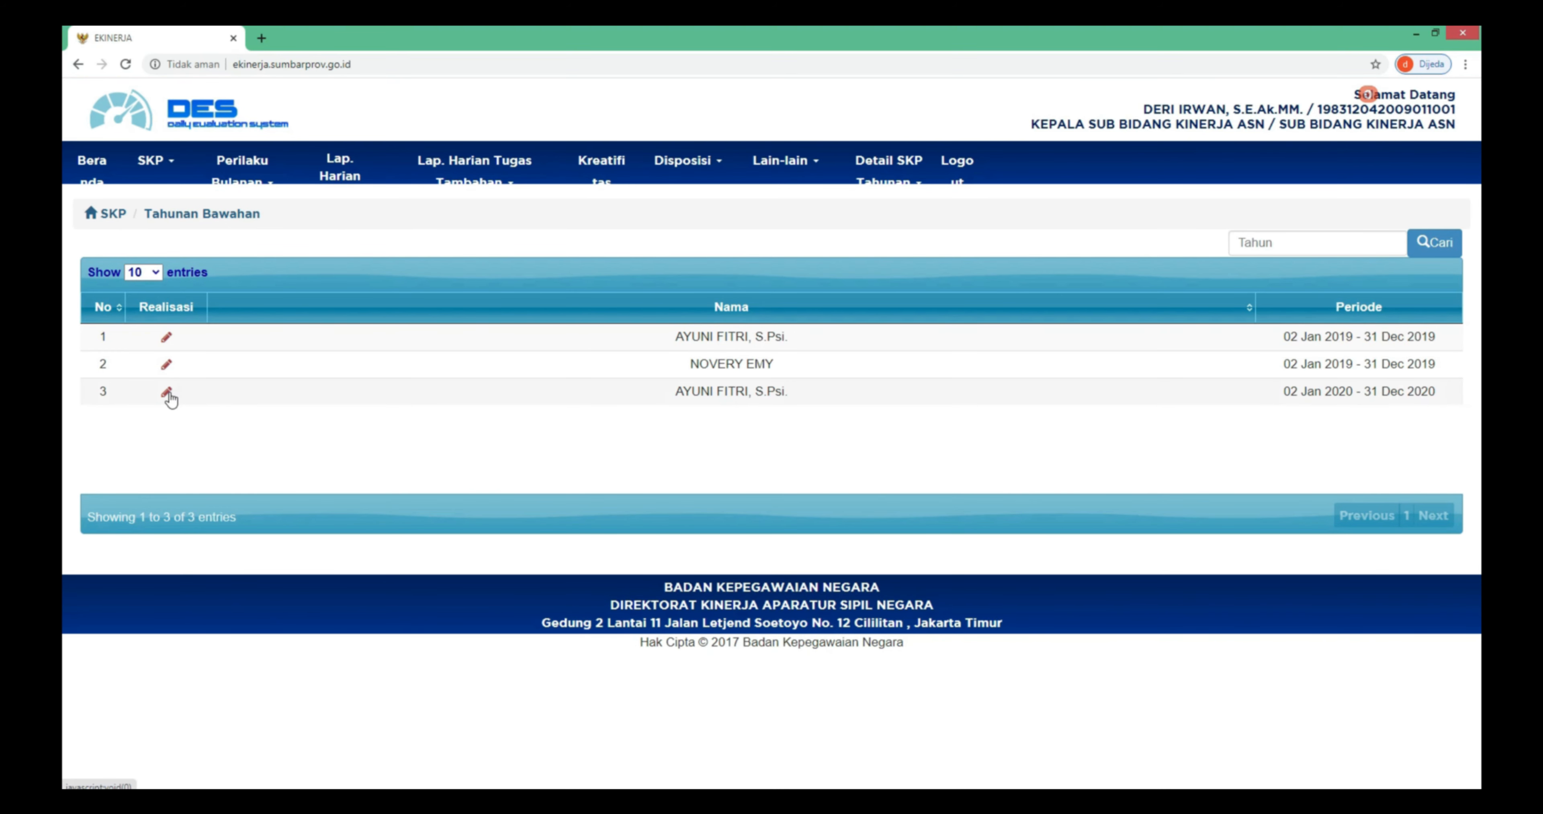
{"action": "left_click", "coordinate": [168, 393]}
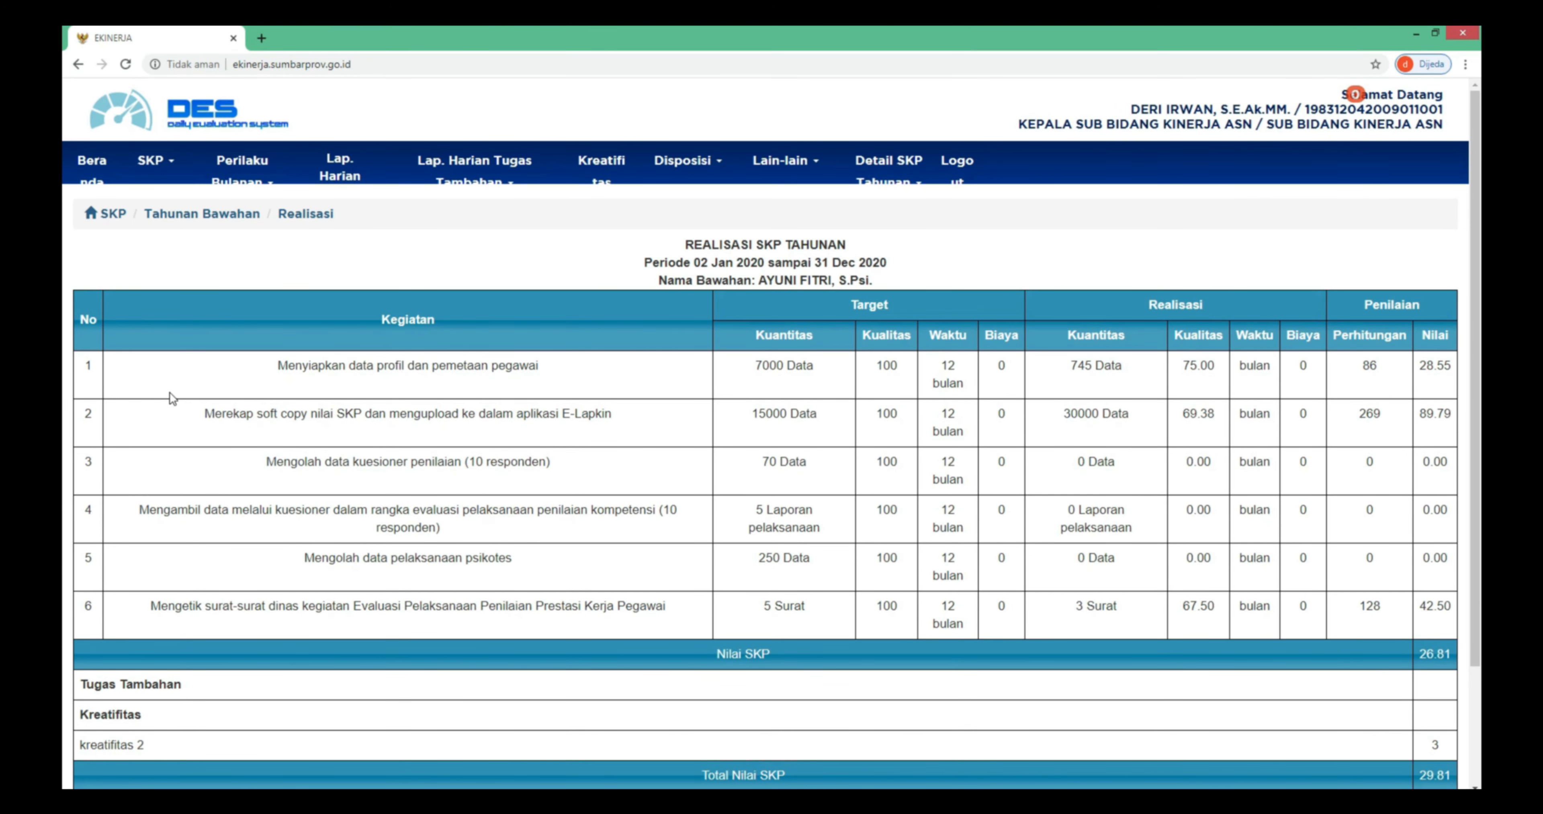
{"action": "scroll", "coordinate": [269, 699], "scroll_direction": "down", "scroll_amount": 1}
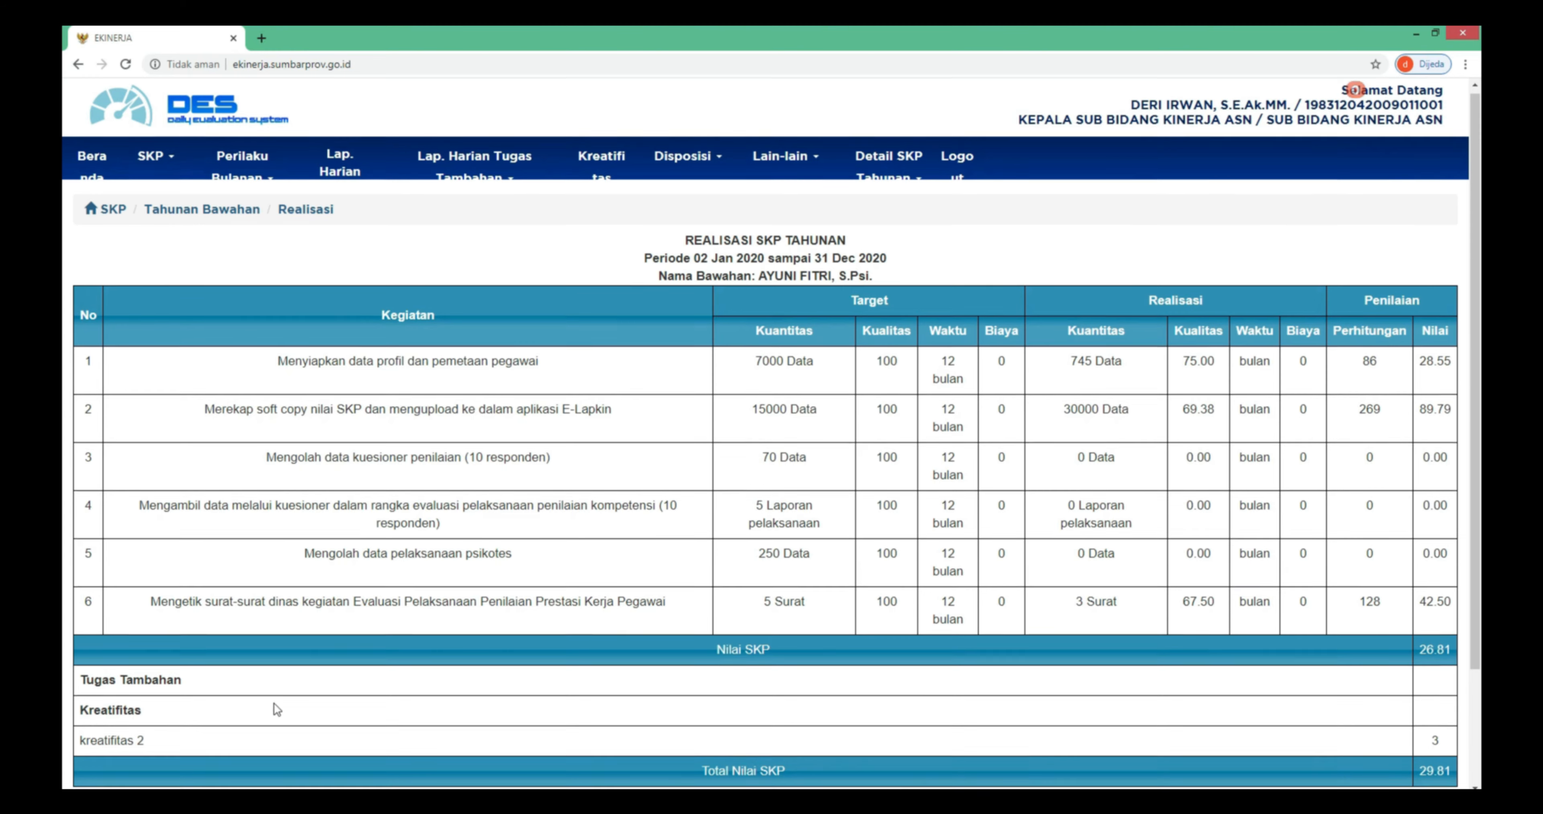
{"action": "scroll", "coordinate": [273, 702], "scroll_direction": "down", "scroll_amount": 2}
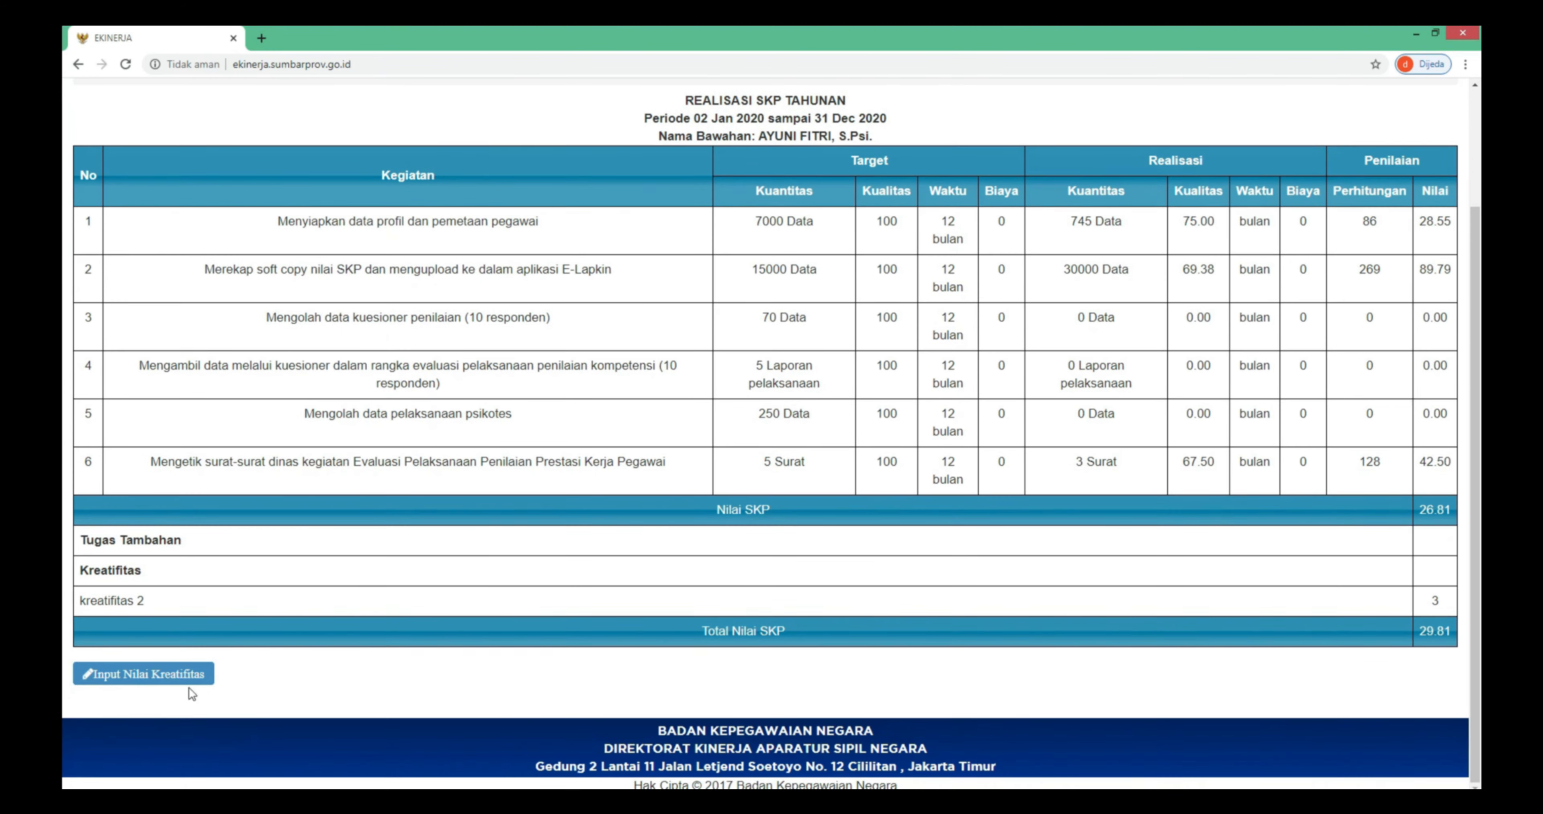
- Replace the creativity score of 3 with 87 and save it
{"action": "left_click", "coordinate": [170, 676]}
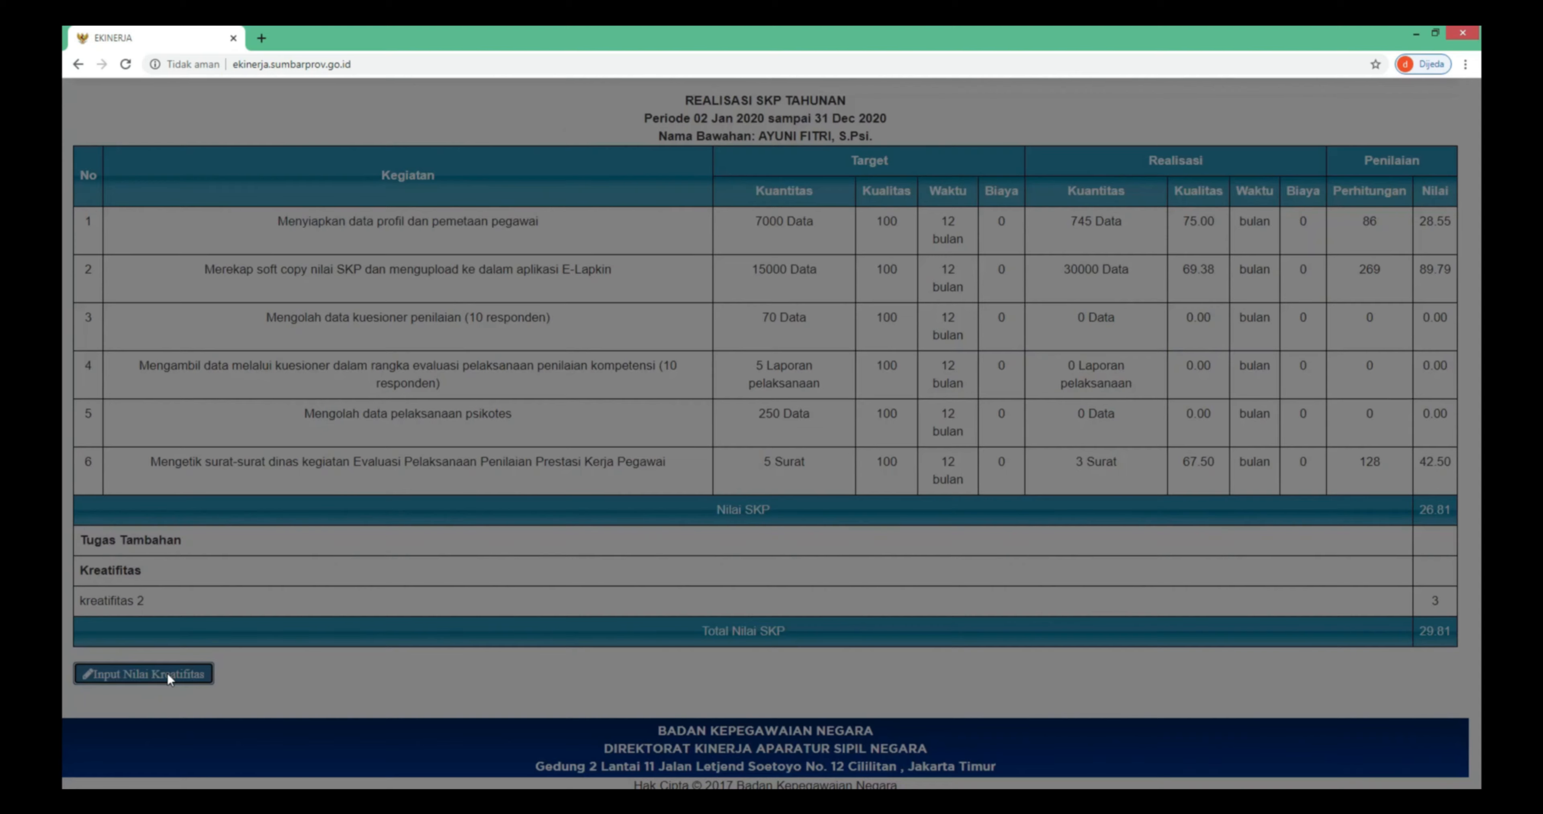
{"action": "left_click_drag", "start_coordinate": [760, 137], "coordinate": [676, 137]}
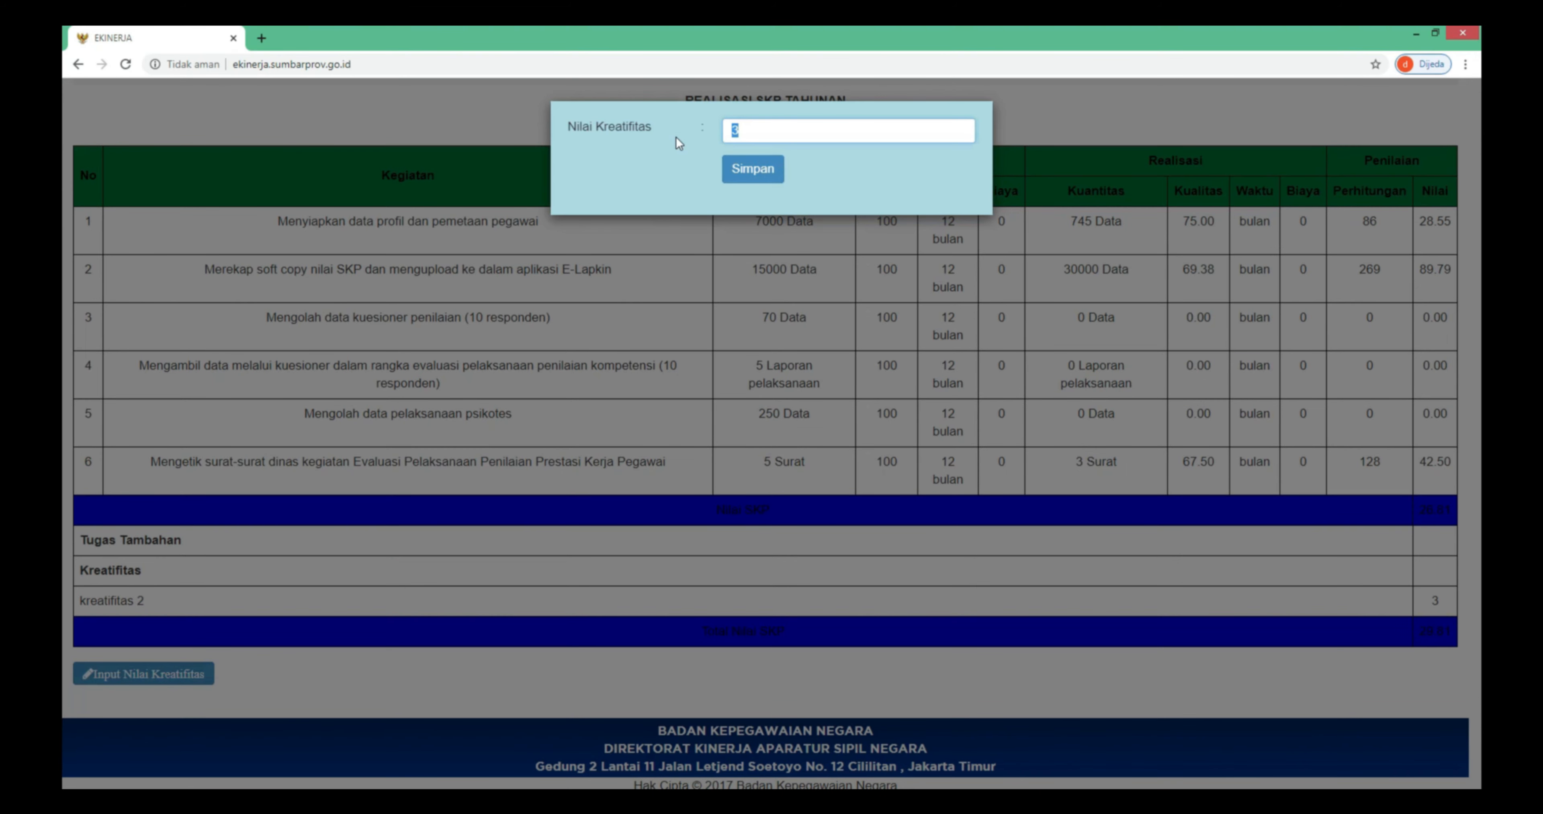
{"action": "type", "text": "87"}
{"action": "key", "text": "Return"}
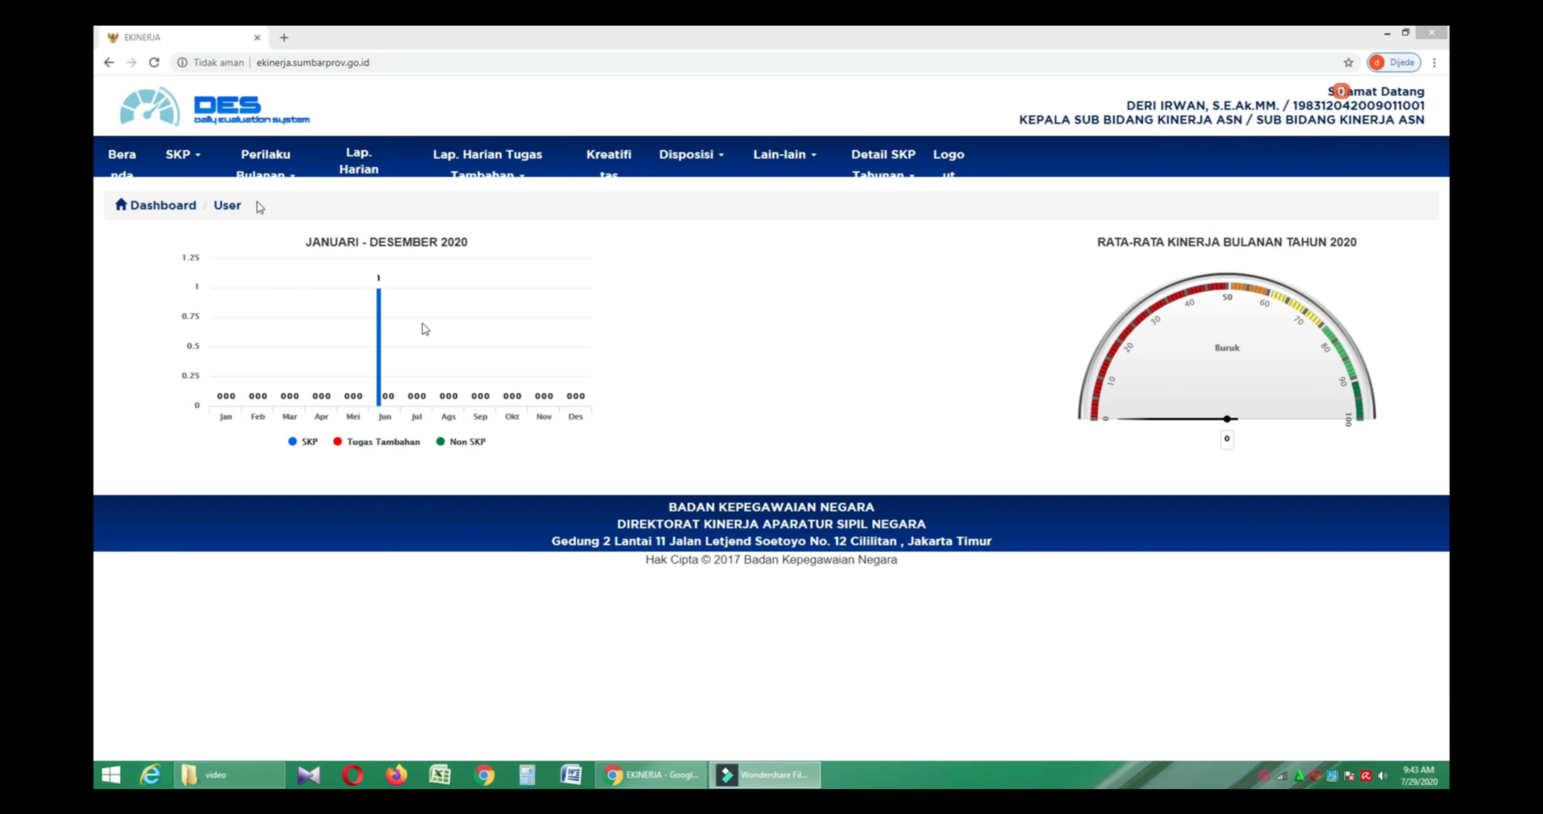
- List the subordinates' monthly SKP reports for JUNI 2020
{"action": "left_click", "coordinate": [187, 165]}
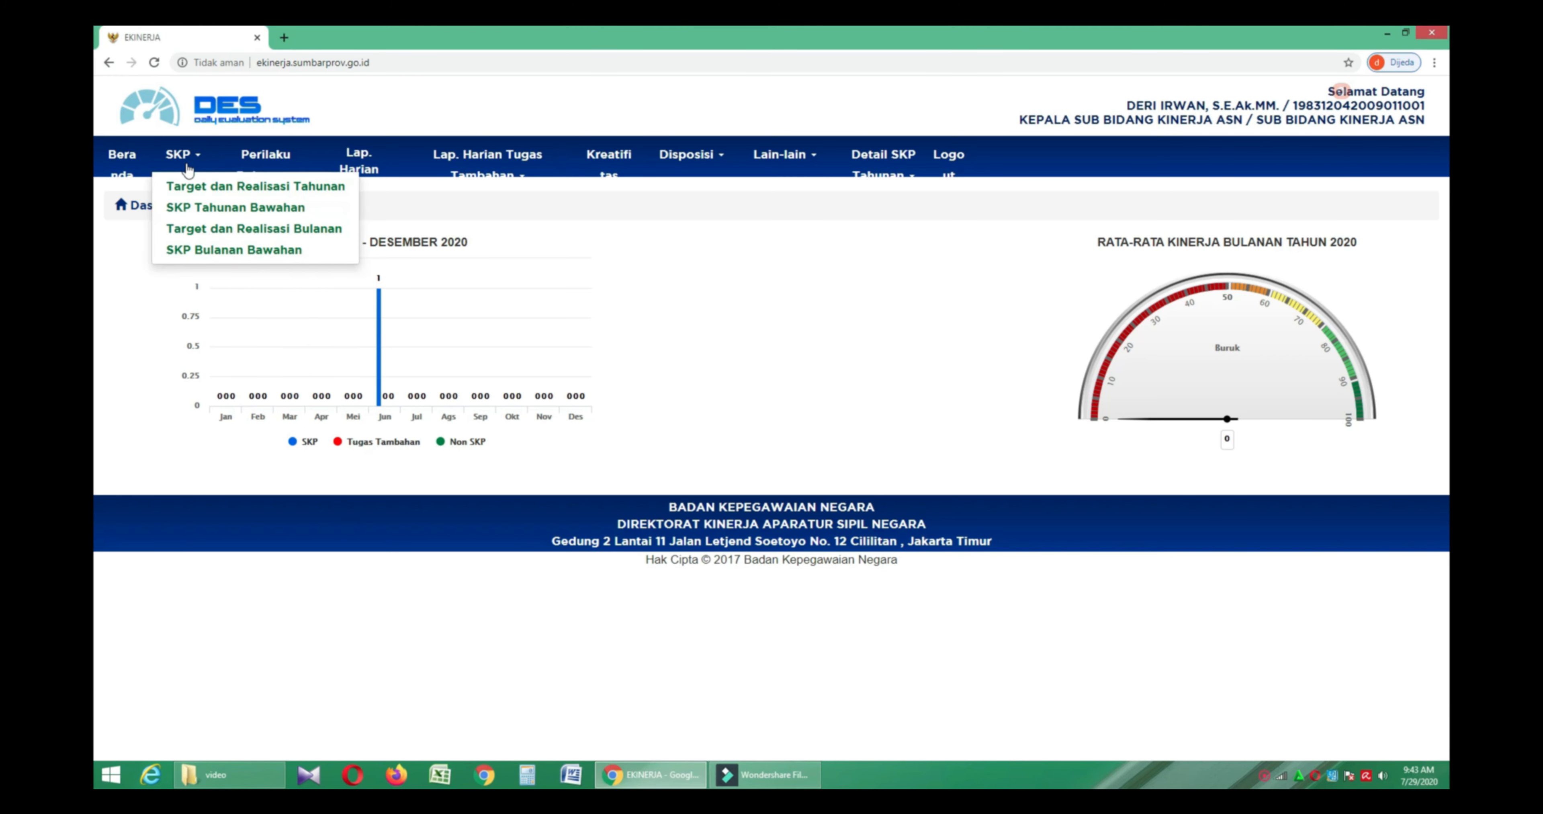
{"action": "left_click", "coordinate": [327, 256]}
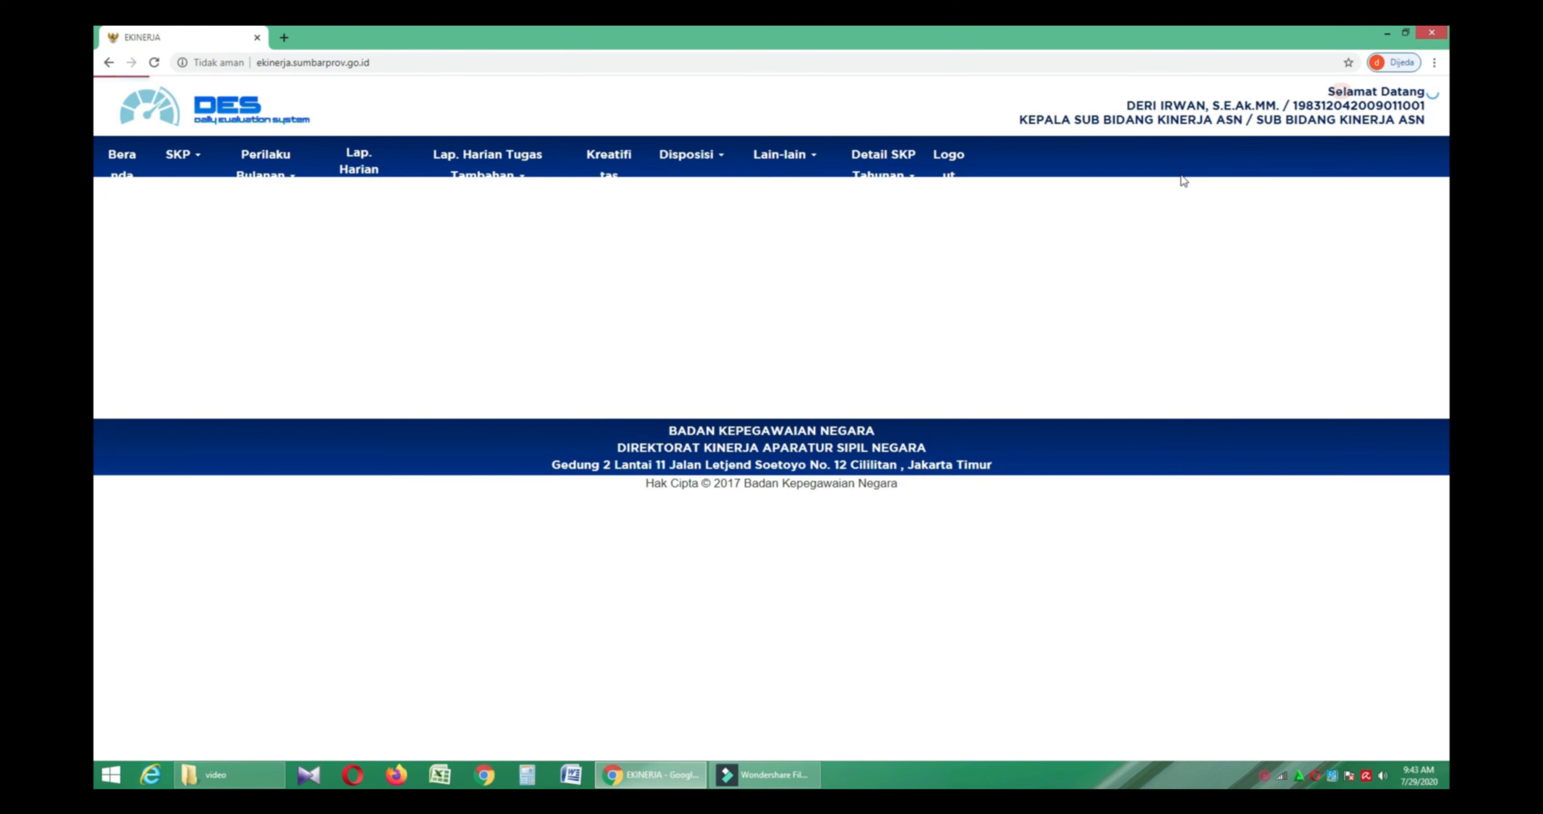
{"action": "left_click", "coordinate": [1323, 233]}
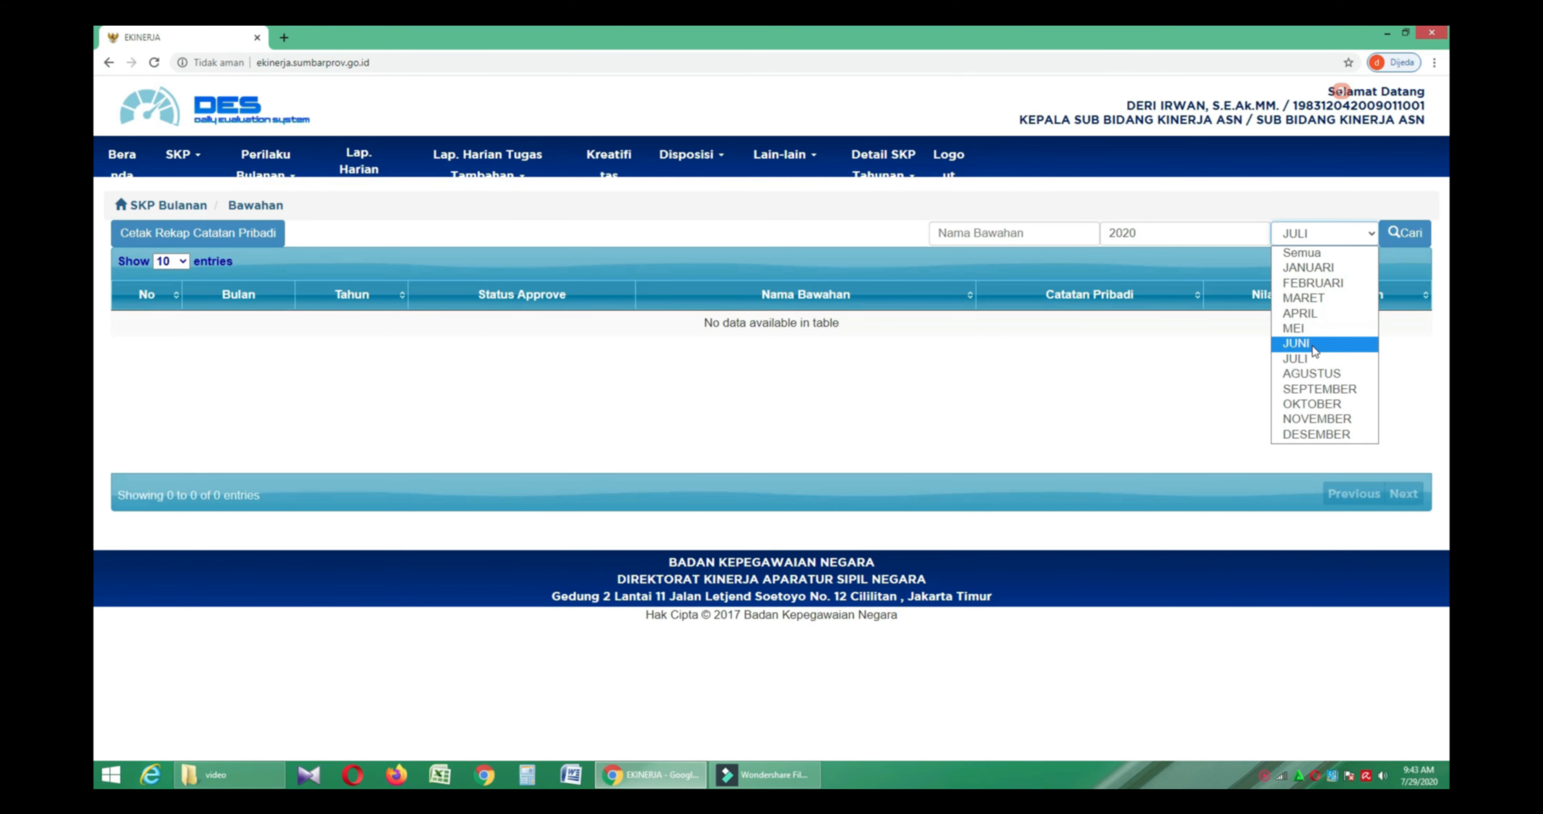
{"action": "left_click", "coordinate": [1294, 344]}
{"action": "left_click", "coordinate": [1405, 232]}
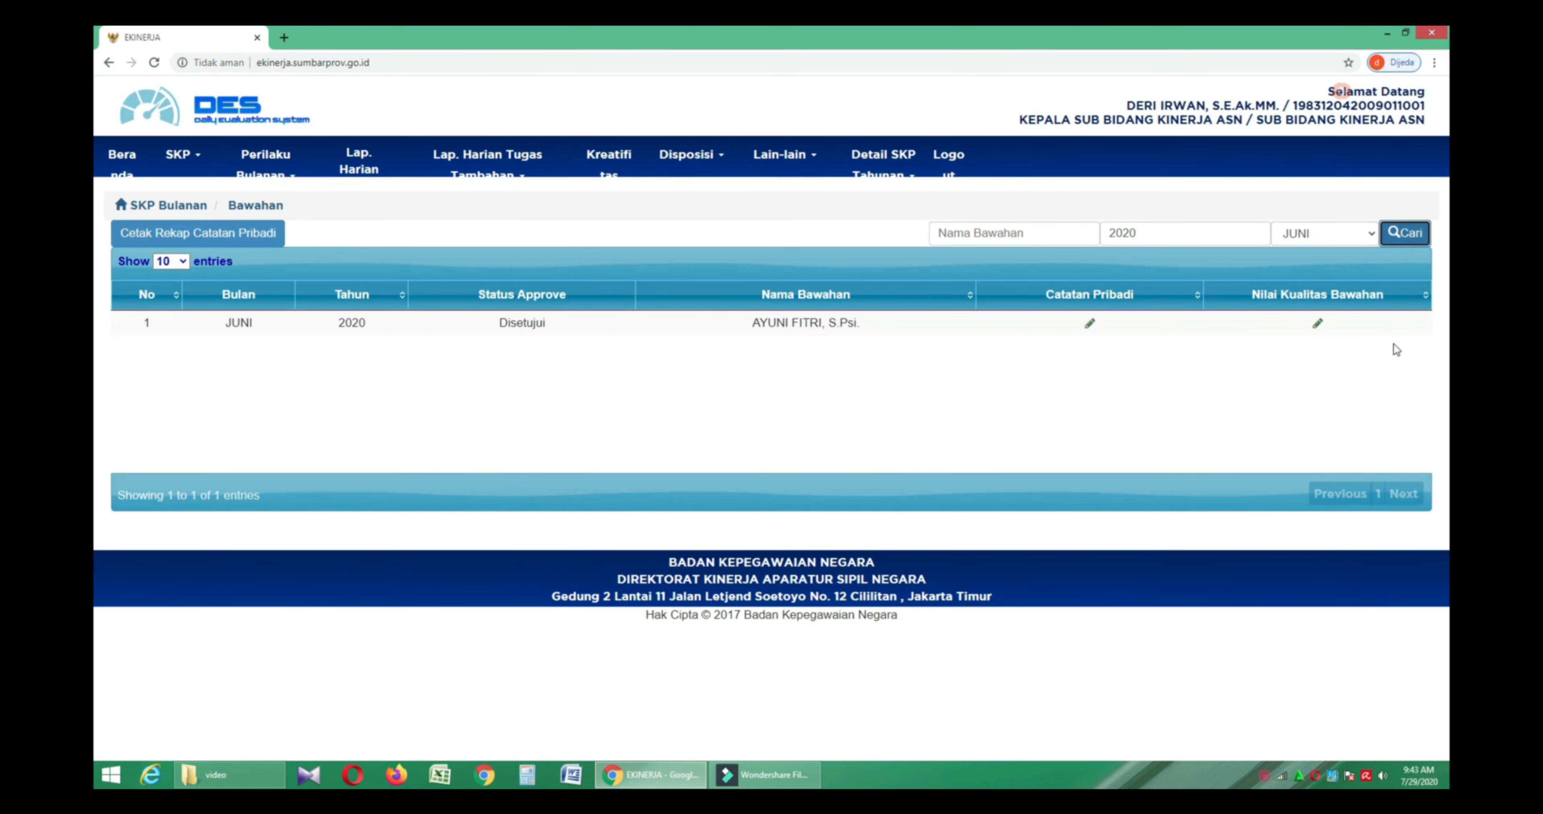
- Save a quality score of 75 for 'Menyiapkan data profil dan pemetaan pegawai'
{"action": "left_click", "coordinate": [1318, 326]}
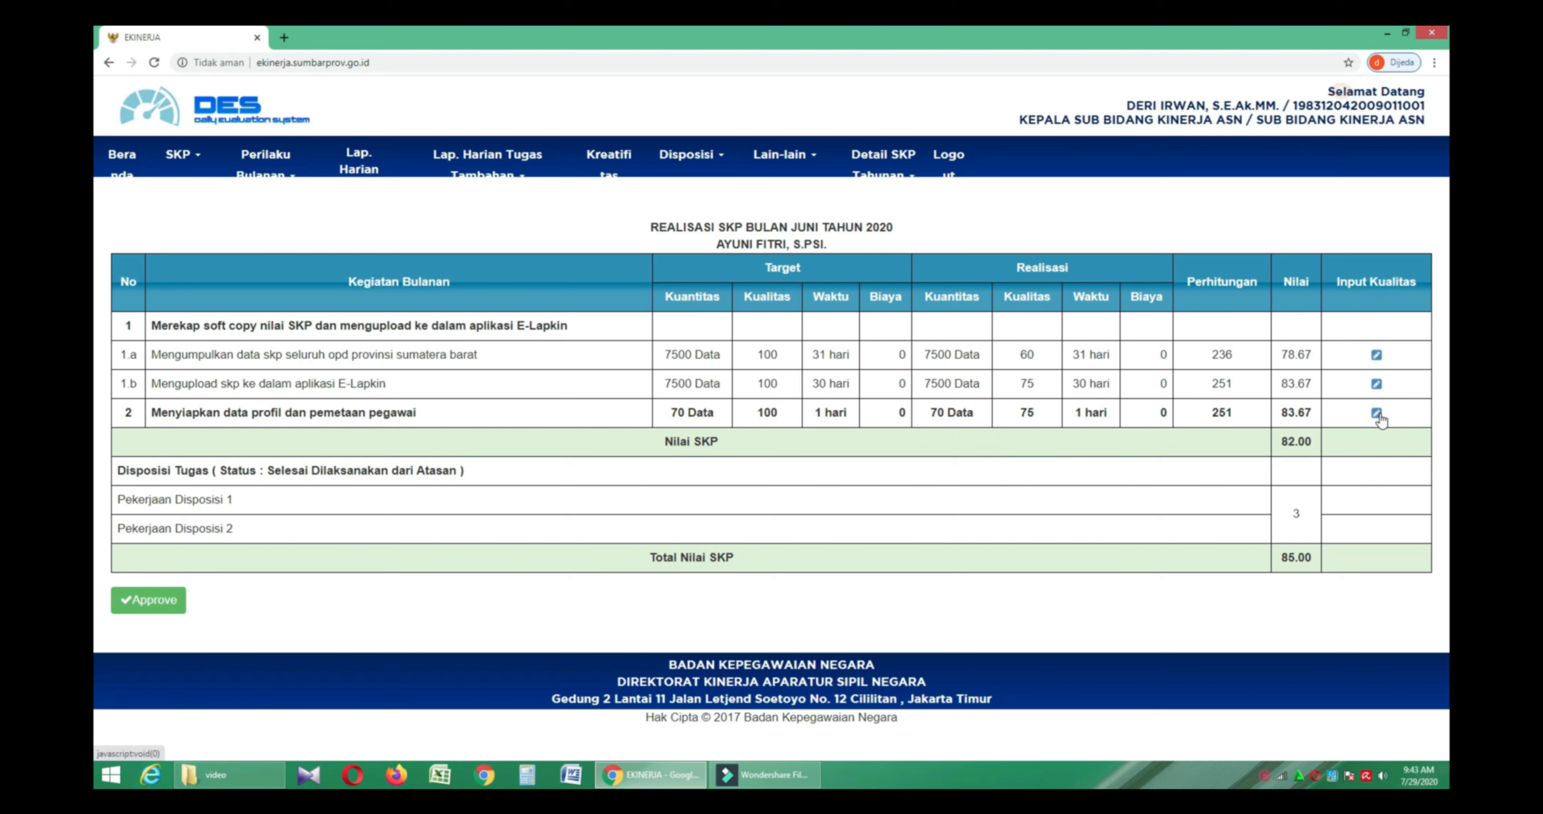
{"action": "left_click", "coordinate": [1378, 414]}
{"action": "left_click", "coordinate": [630, 501]}
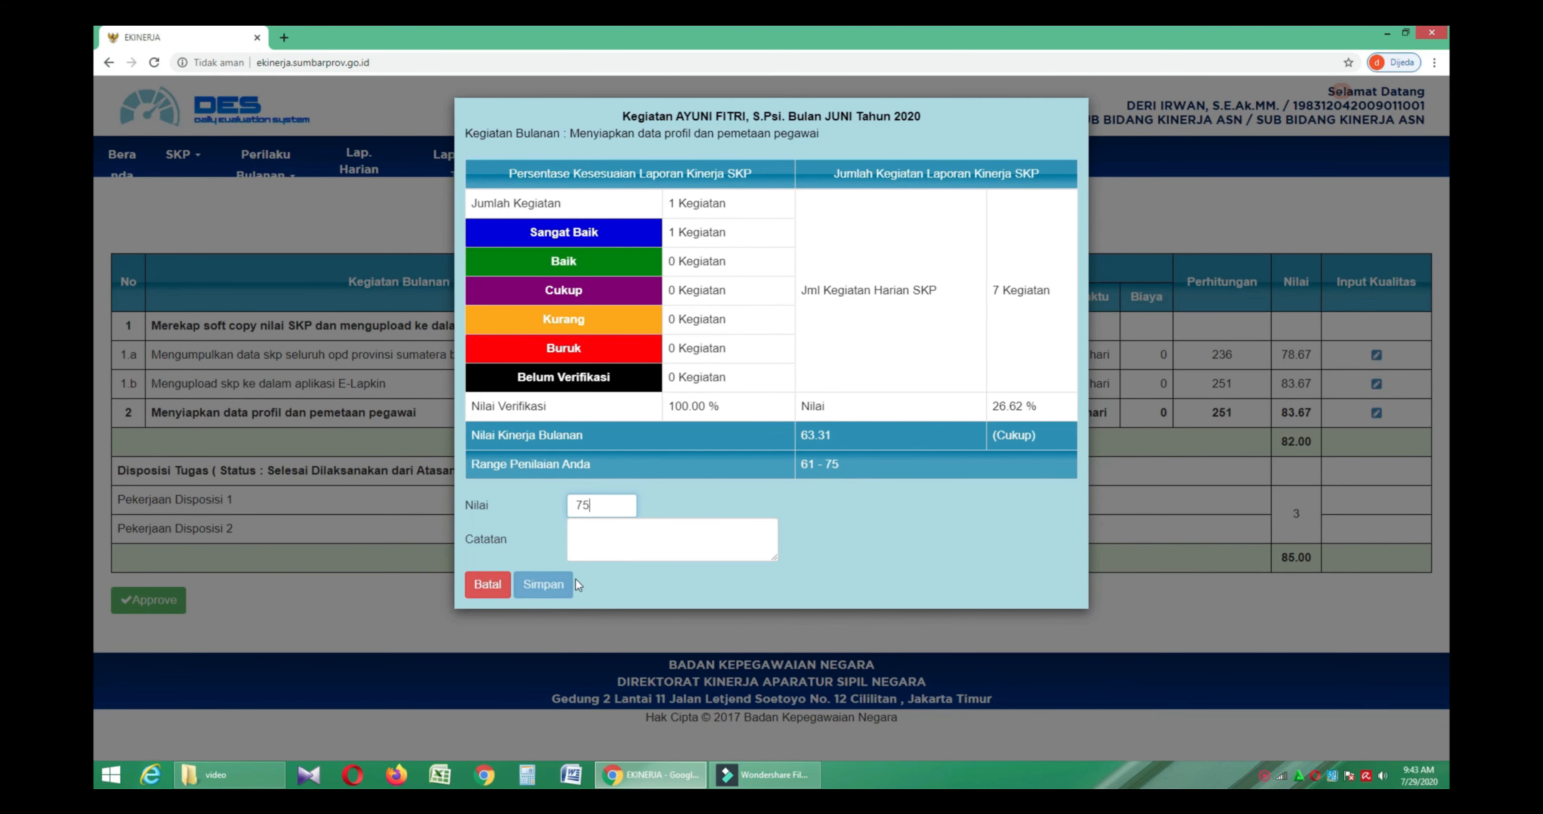
{"action": "left_click", "coordinate": [560, 628]}
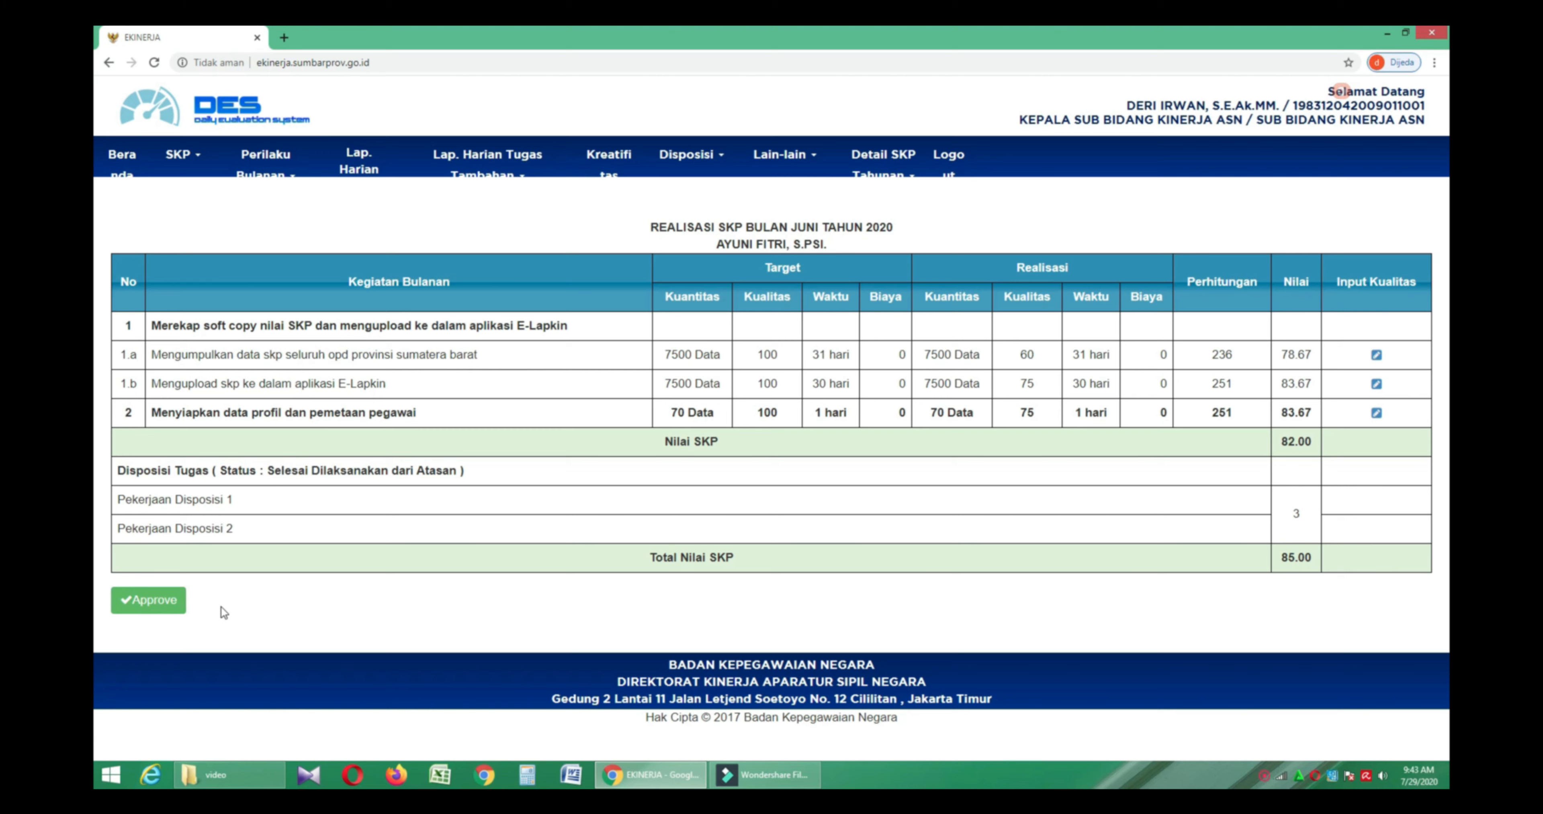
{"action": "left_click", "coordinate": [170, 164]}
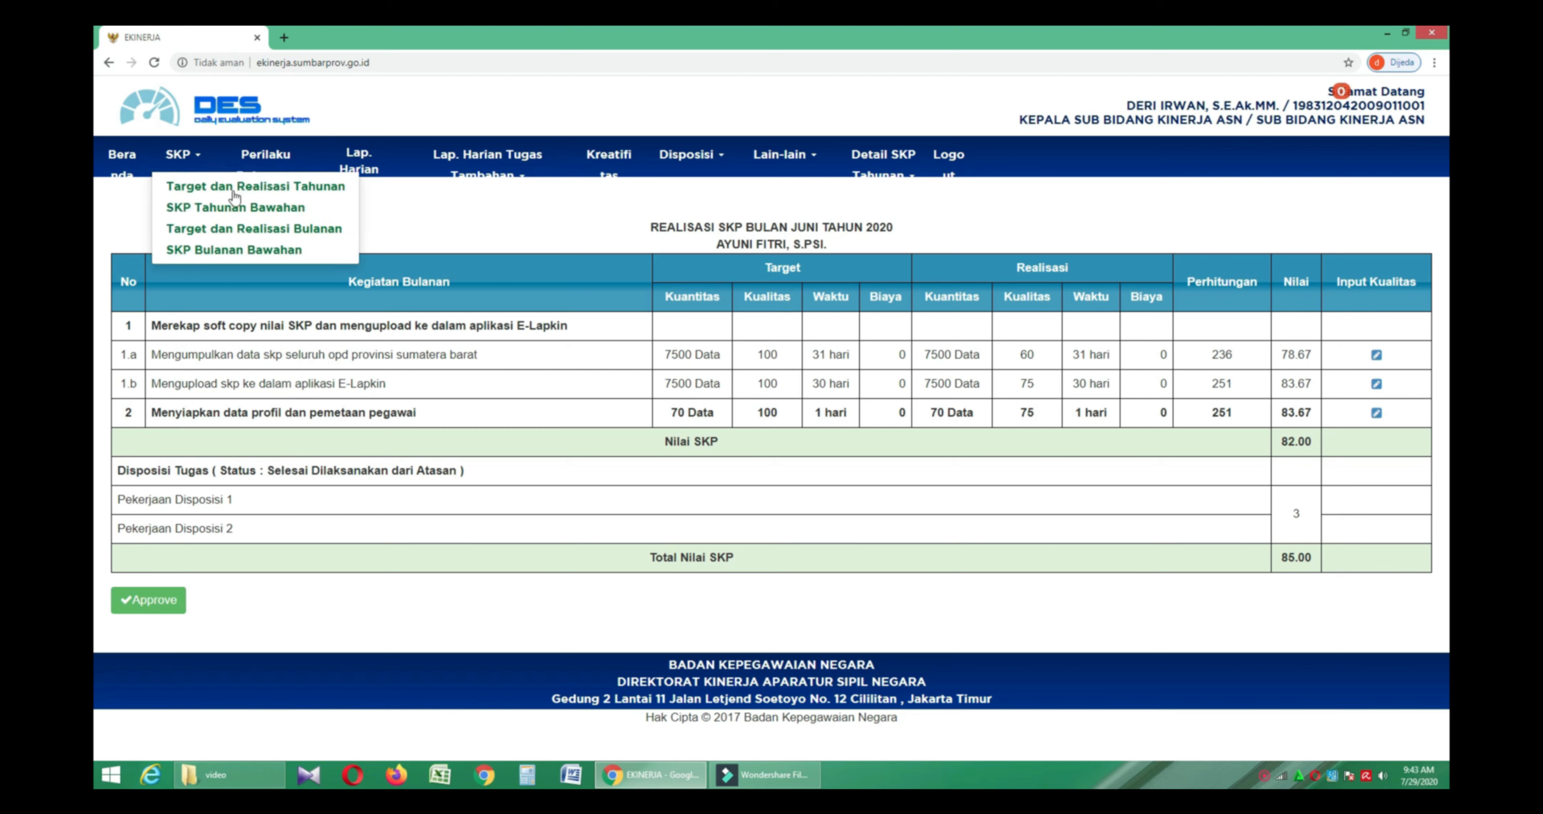
- List the subordinate's monthly SKP report for JUNI 2020
{"action": "left_click", "coordinate": [298, 252]}
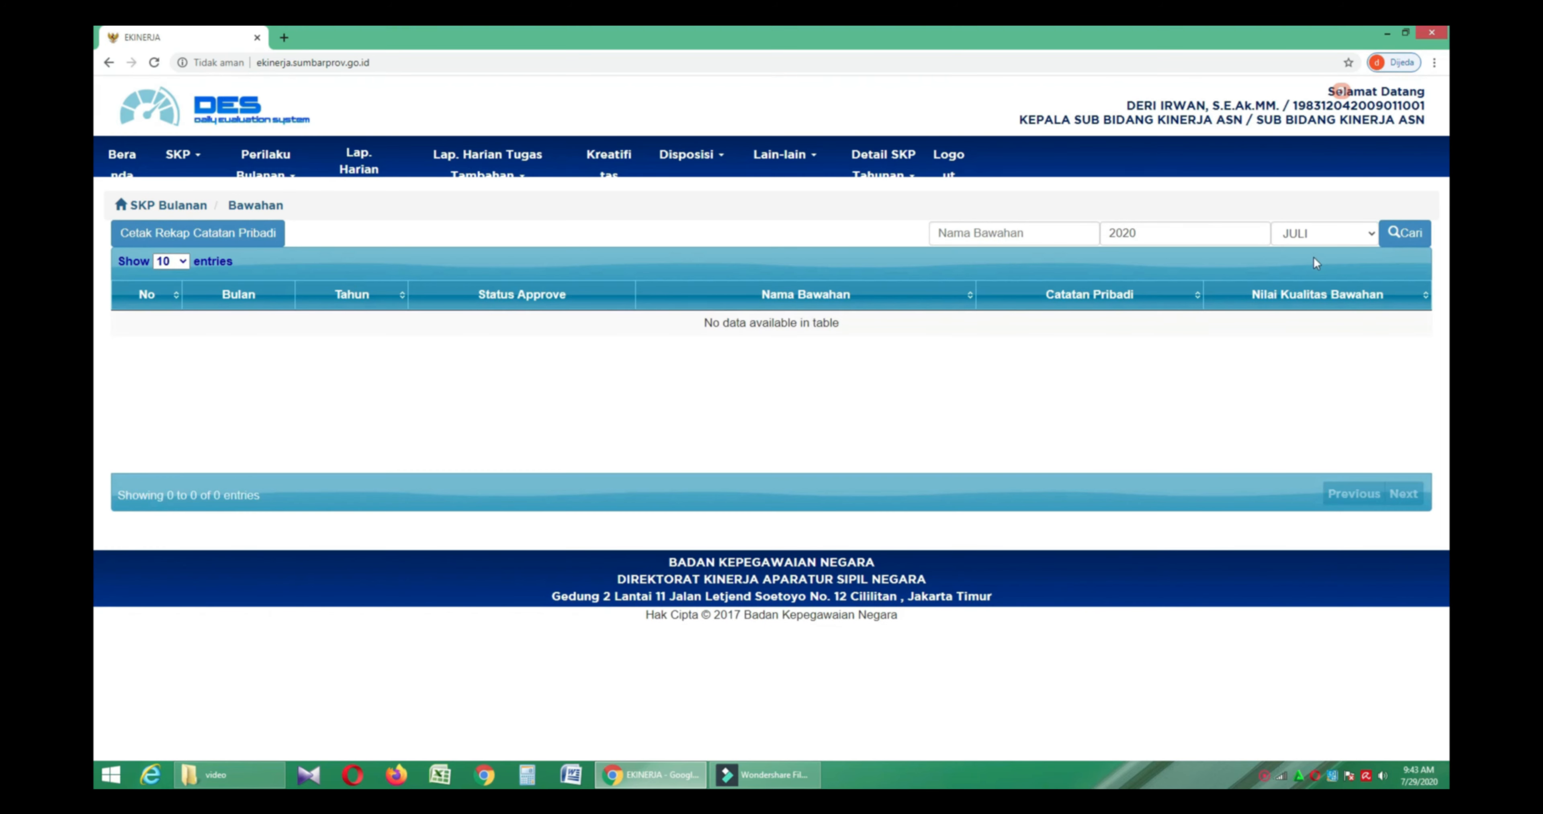
{"action": "left_click", "coordinate": [1323, 234]}
{"action": "left_click", "coordinate": [1318, 342]}
{"action": "left_click", "coordinate": [1404, 238]}
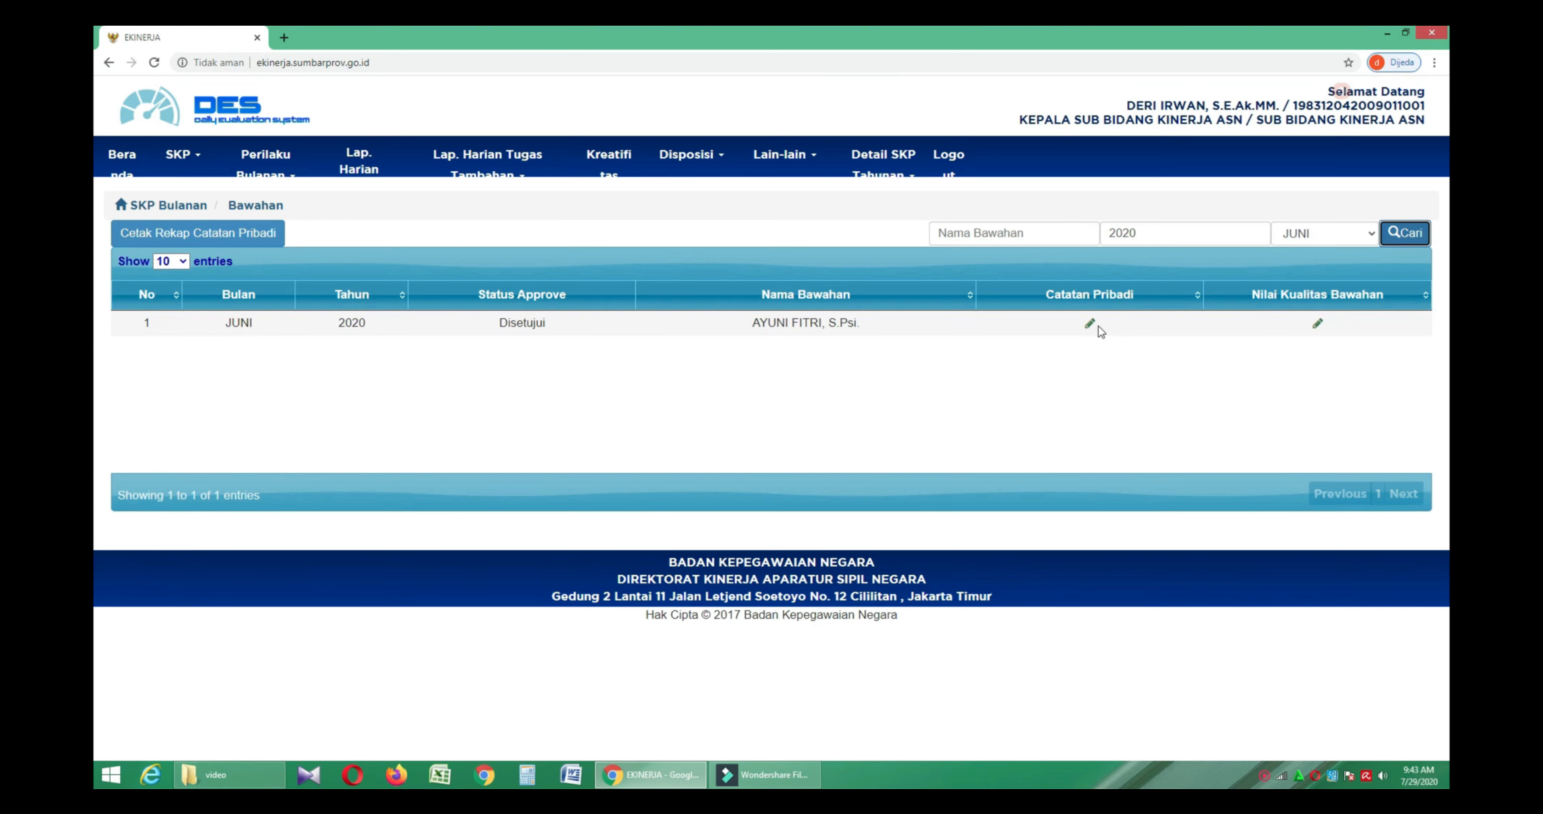
- View June's personal note without saving, then print the Rekap Catatan Pribadi
{"action": "left_click", "coordinate": [1090, 324]}
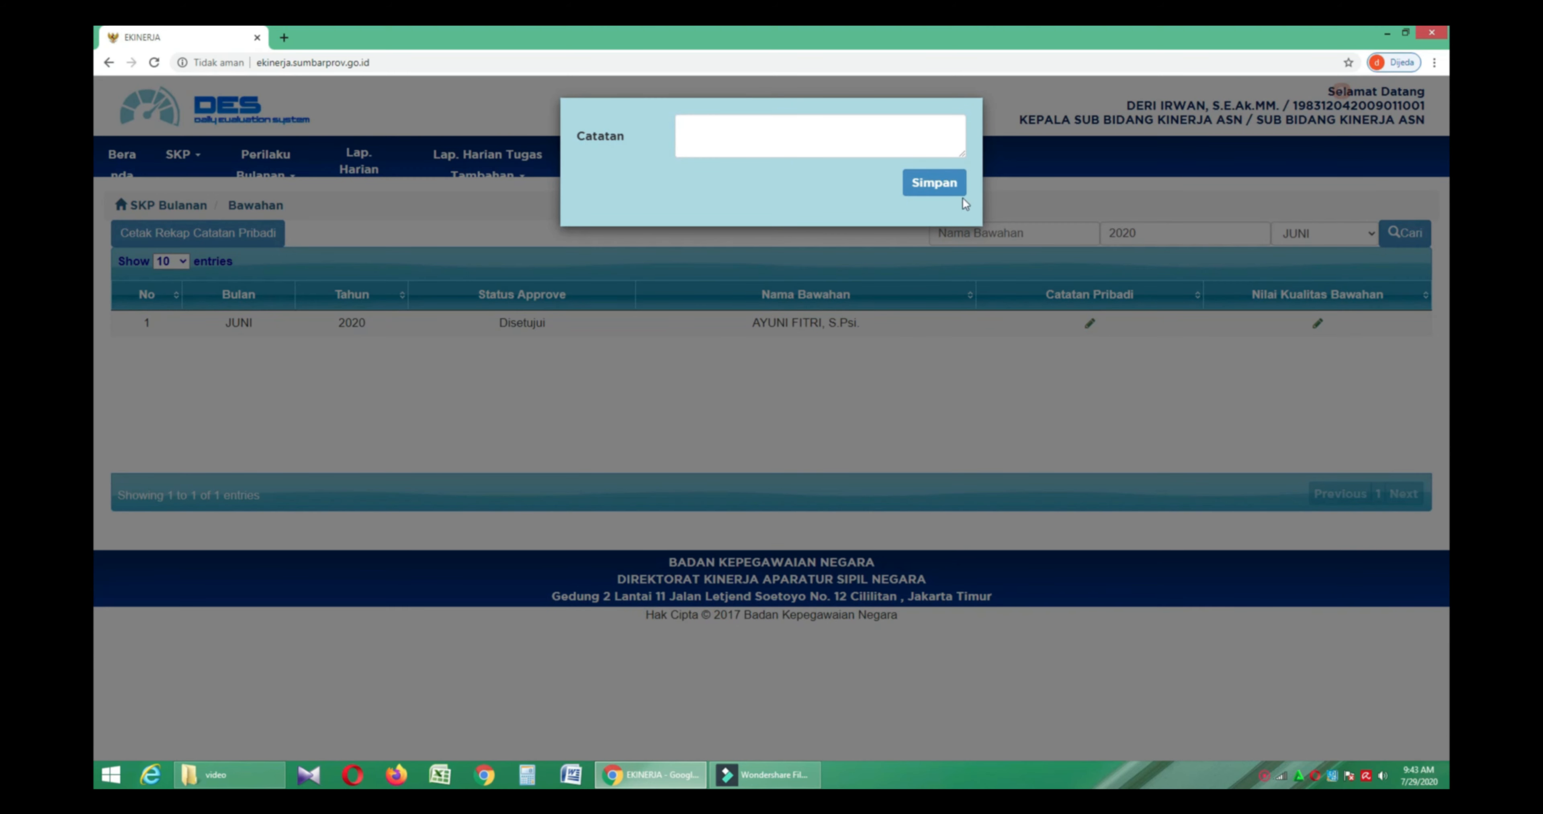
{"action": "left_click", "coordinate": [949, 244]}
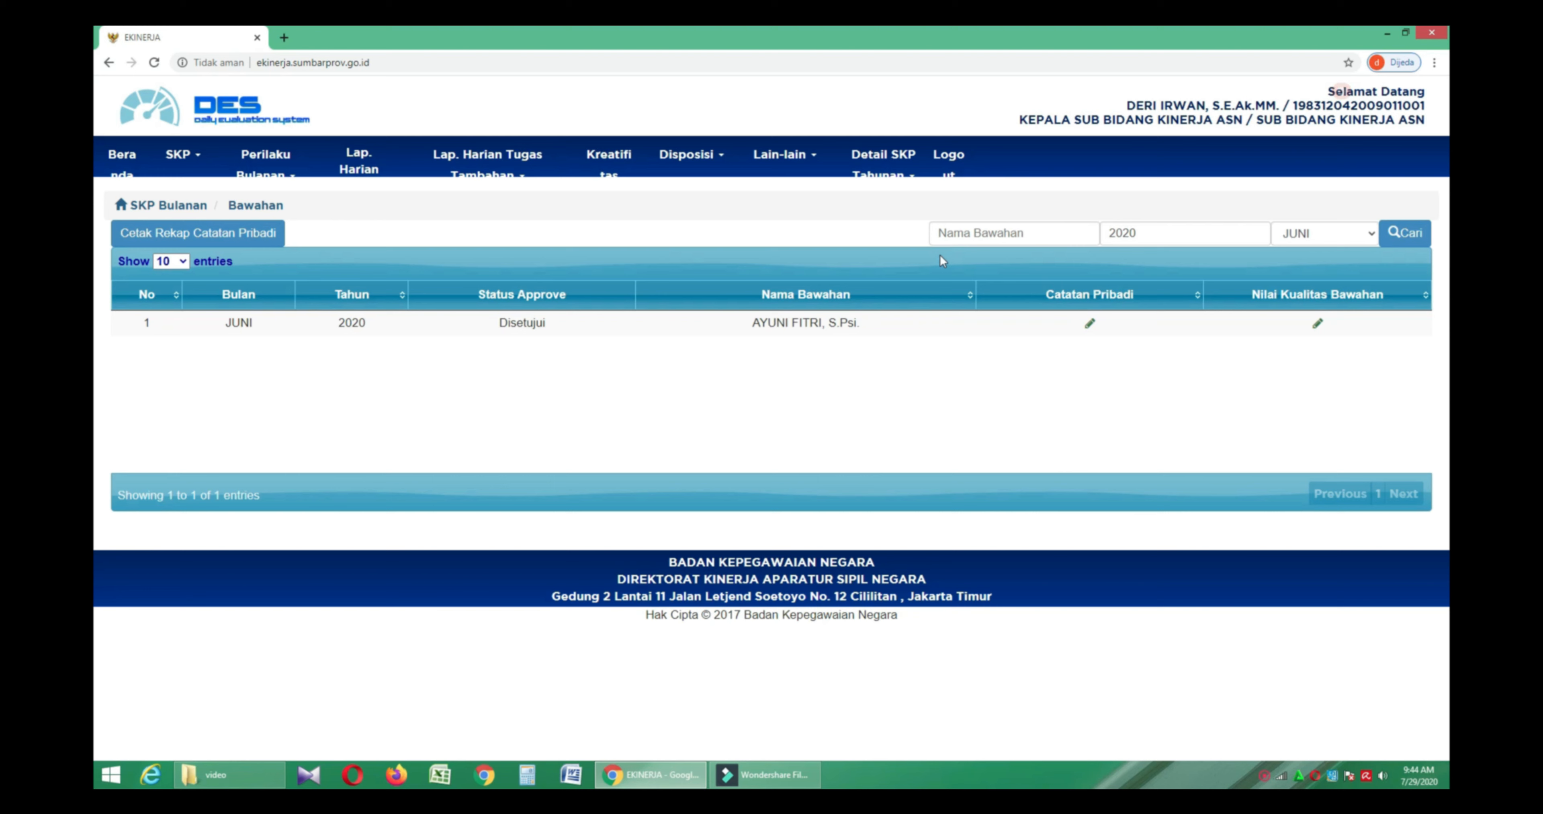
{"action": "left_click", "coordinate": [278, 239]}
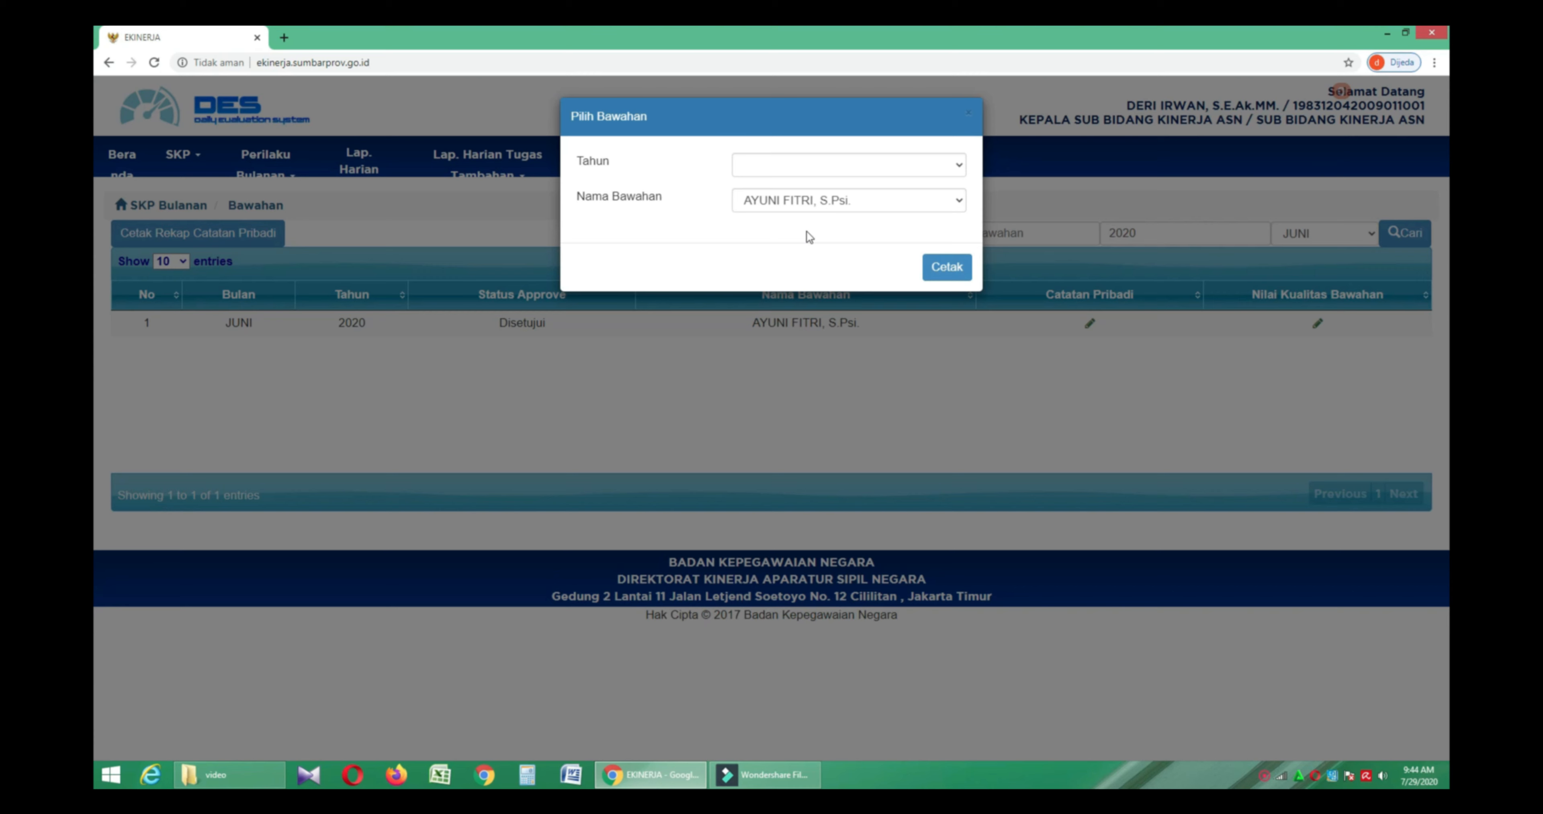
{"action": "left_click", "coordinate": [949, 269]}
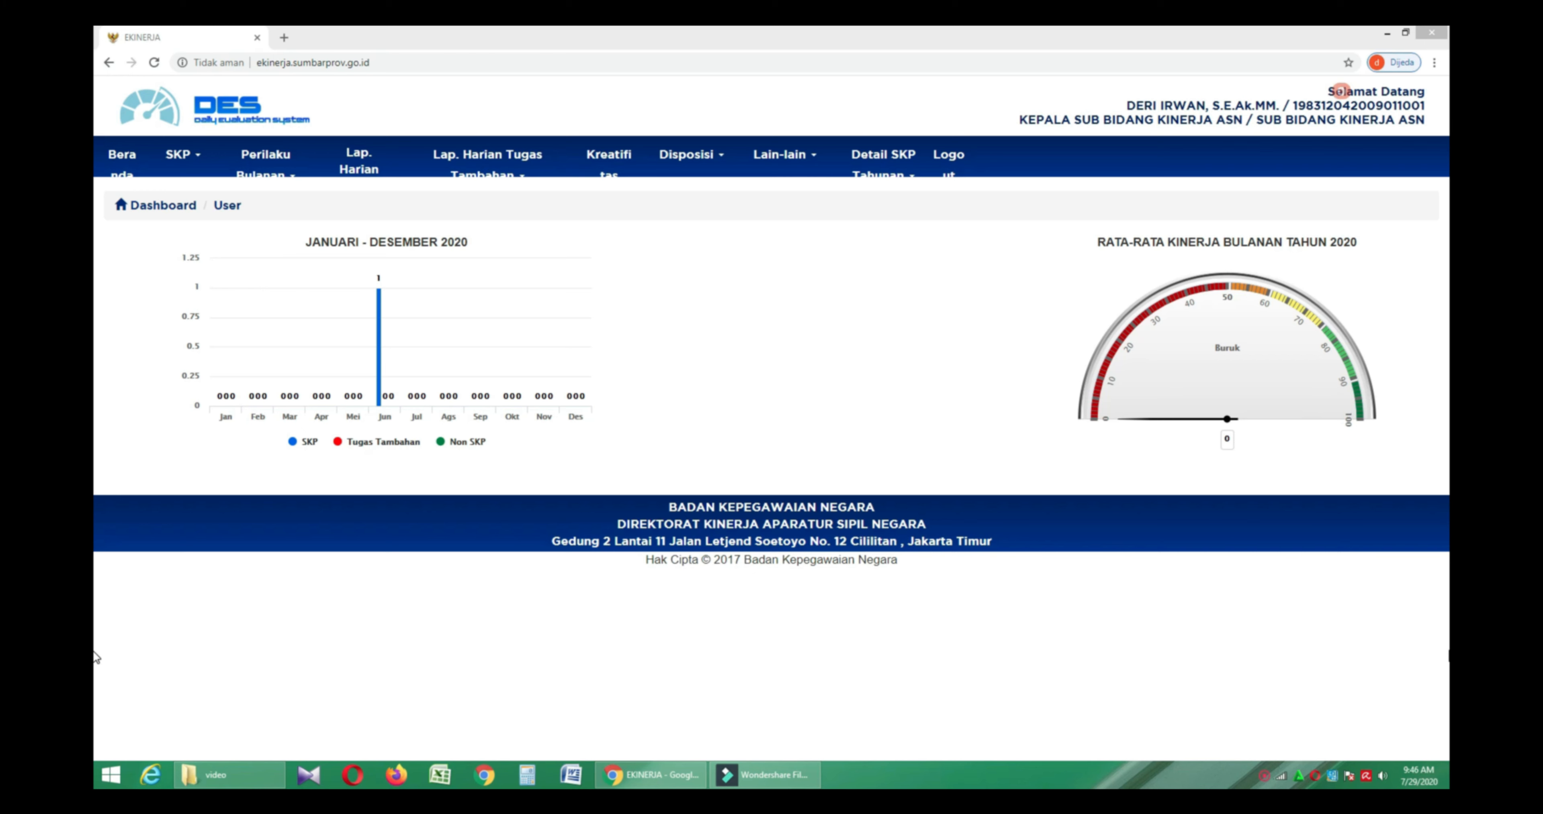
{"action": "left_click", "coordinate": [286, 174]}
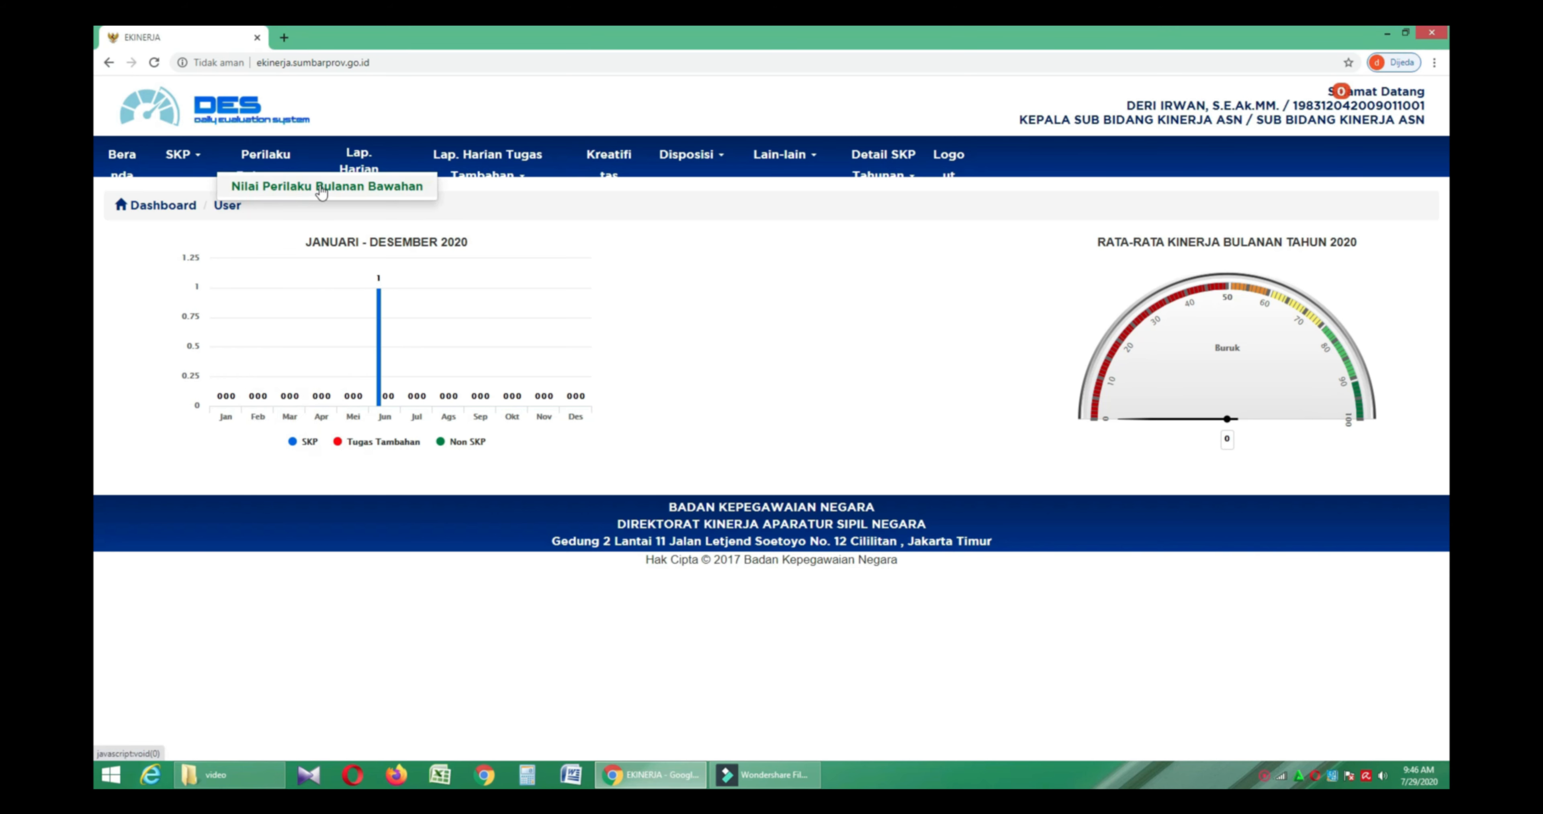
{"action": "left_click", "coordinate": [321, 187]}
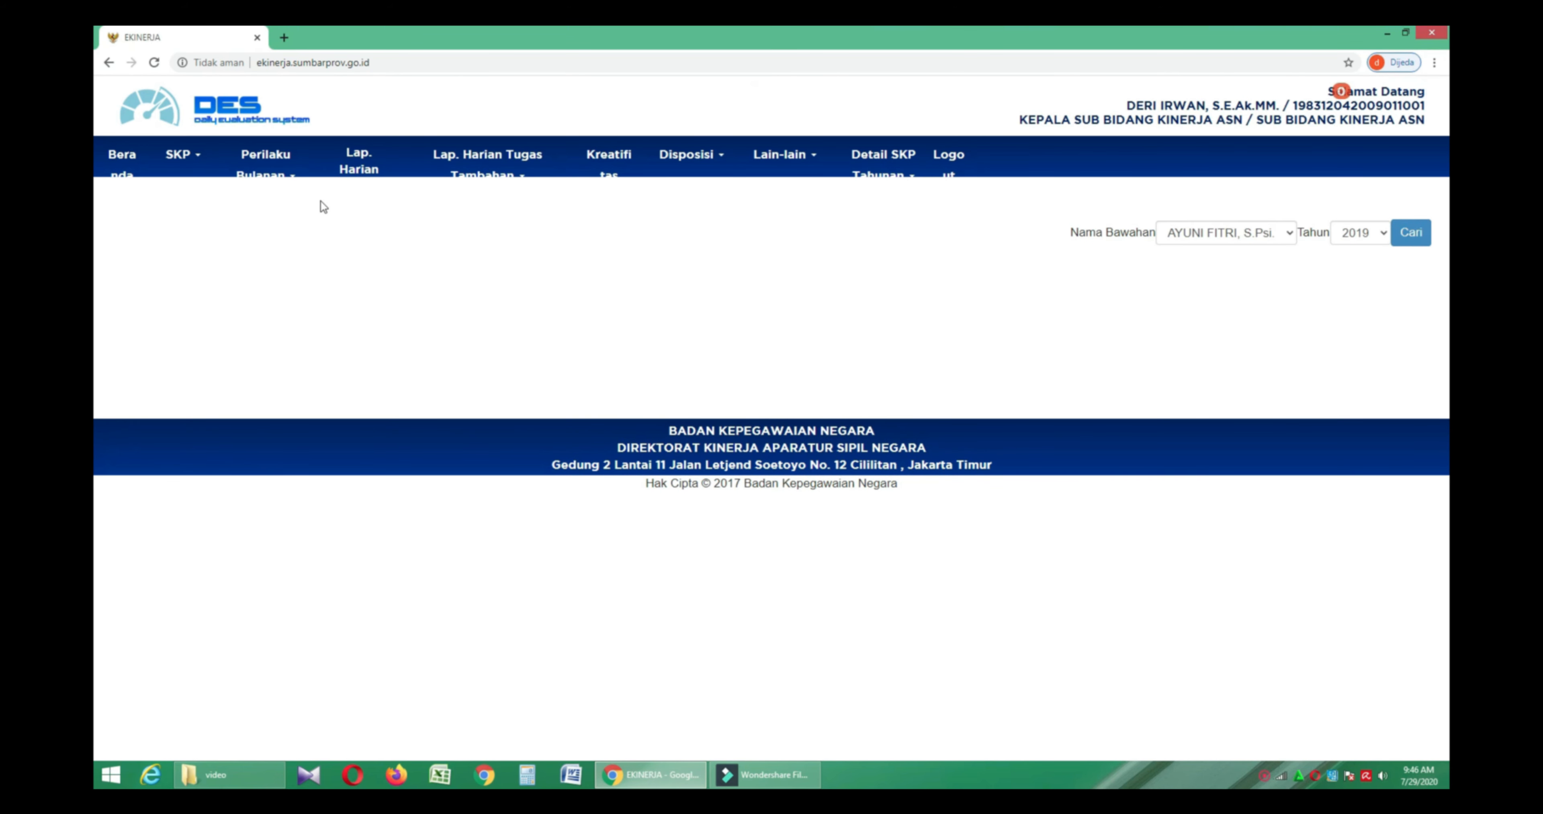
{"action": "left_click", "coordinate": [1369, 233]}
{"action": "left_click", "coordinate": [1378, 265]}
{"action": "left_click", "coordinate": [1420, 237]}
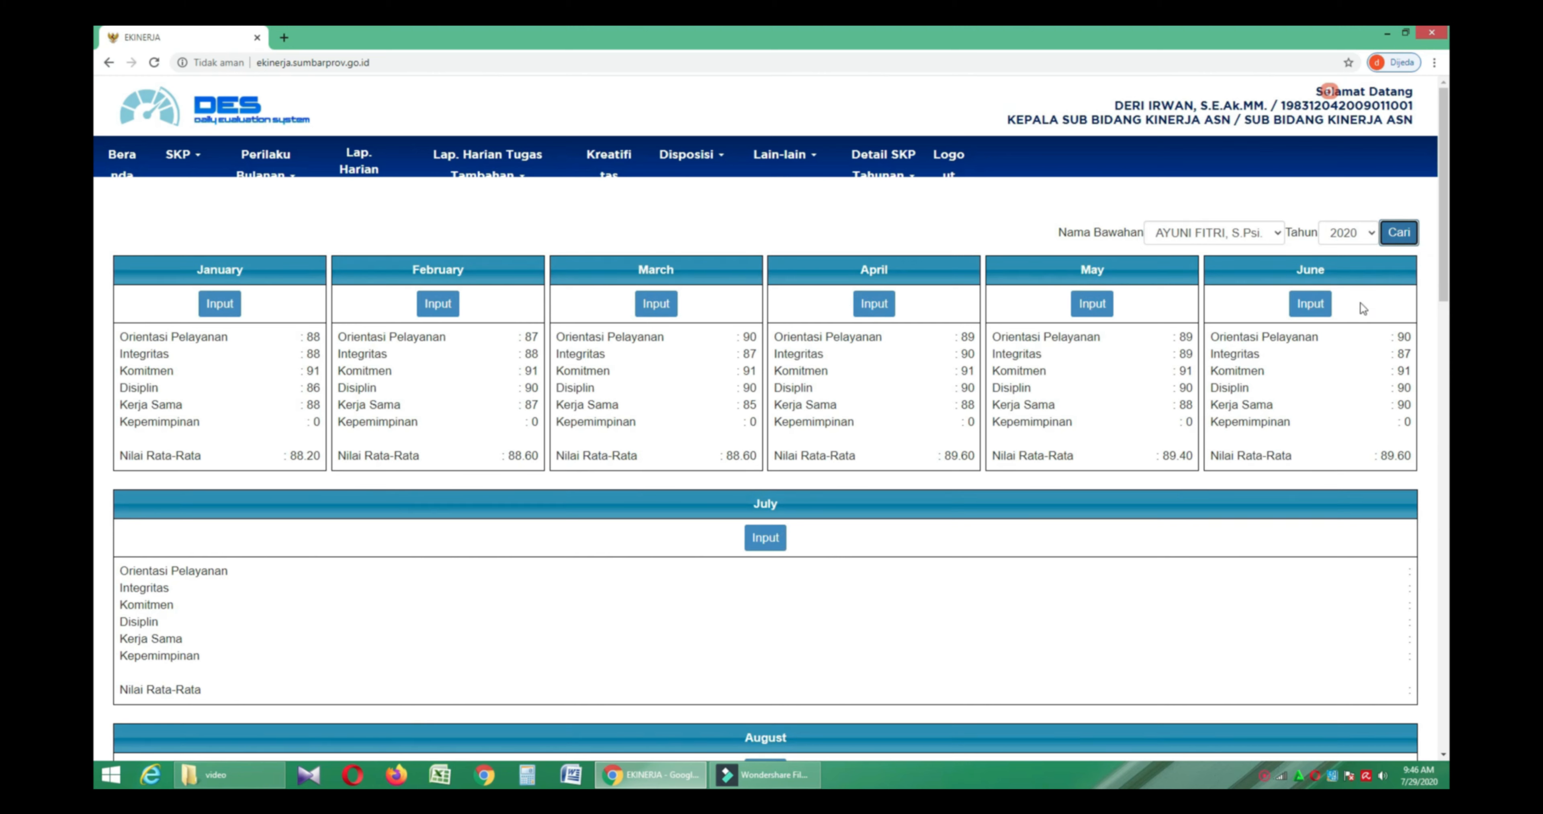
{"action": "left_click", "coordinate": [1311, 317]}
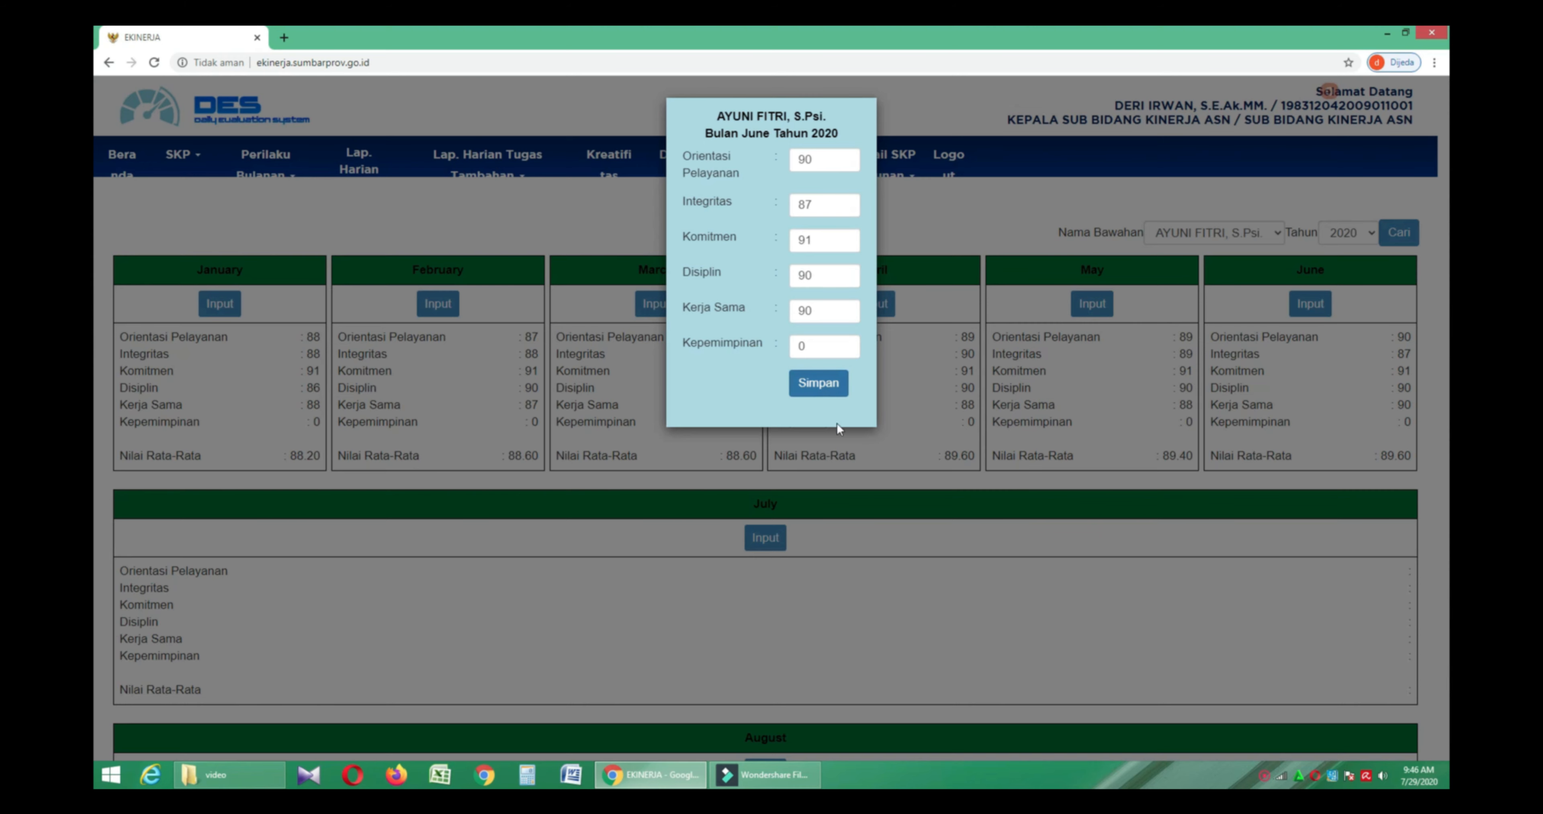
{"action": "left_click", "coordinate": [838, 440]}
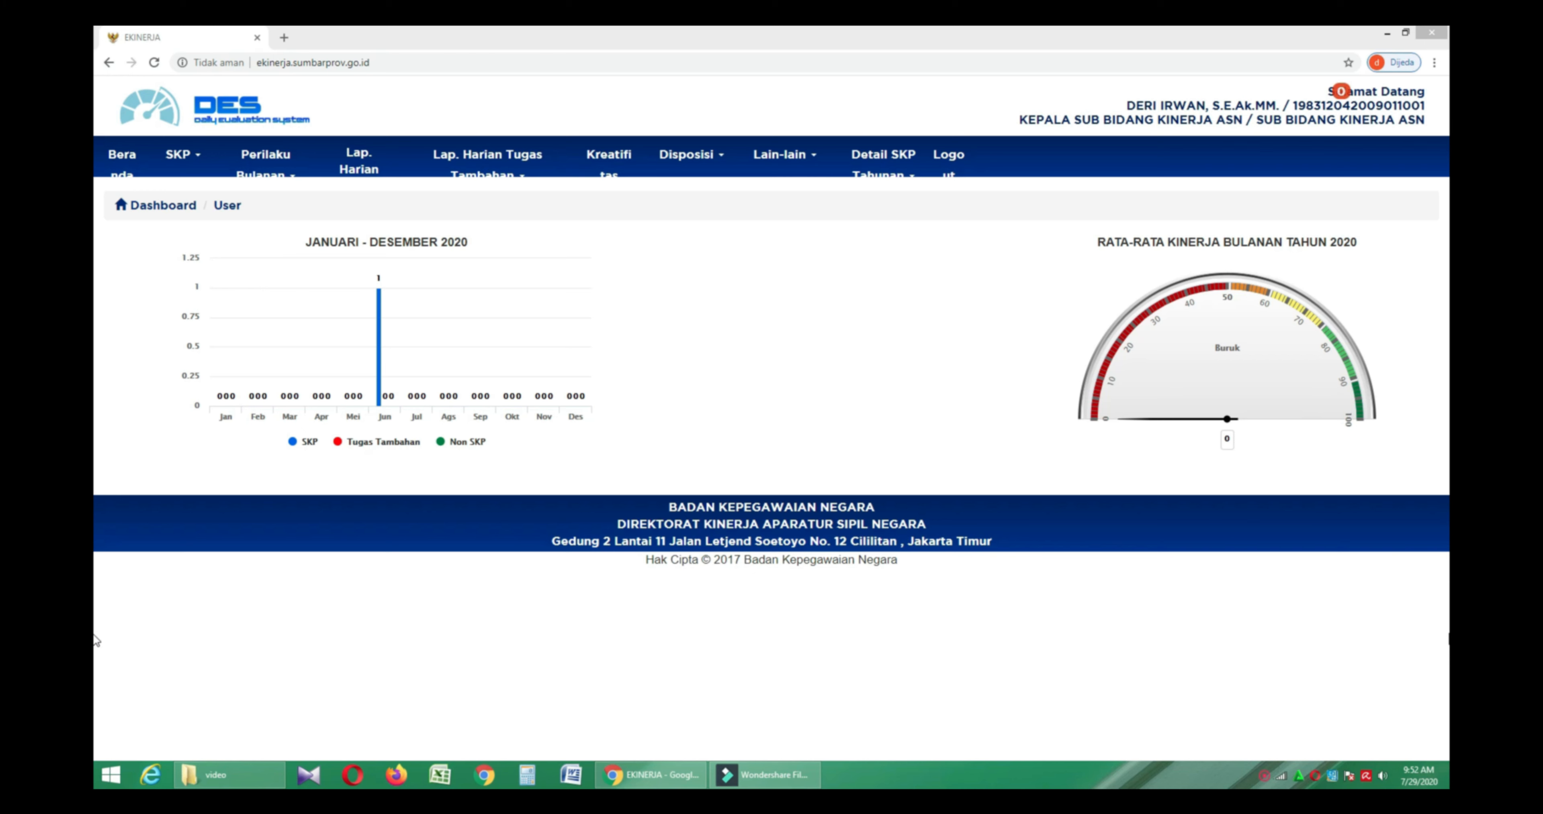
- List the subordinate's daily SKP reports for June 2020 (Lap. Harian Kinerja SKP Bawahan)
{"action": "left_click", "coordinate": [381, 173]}
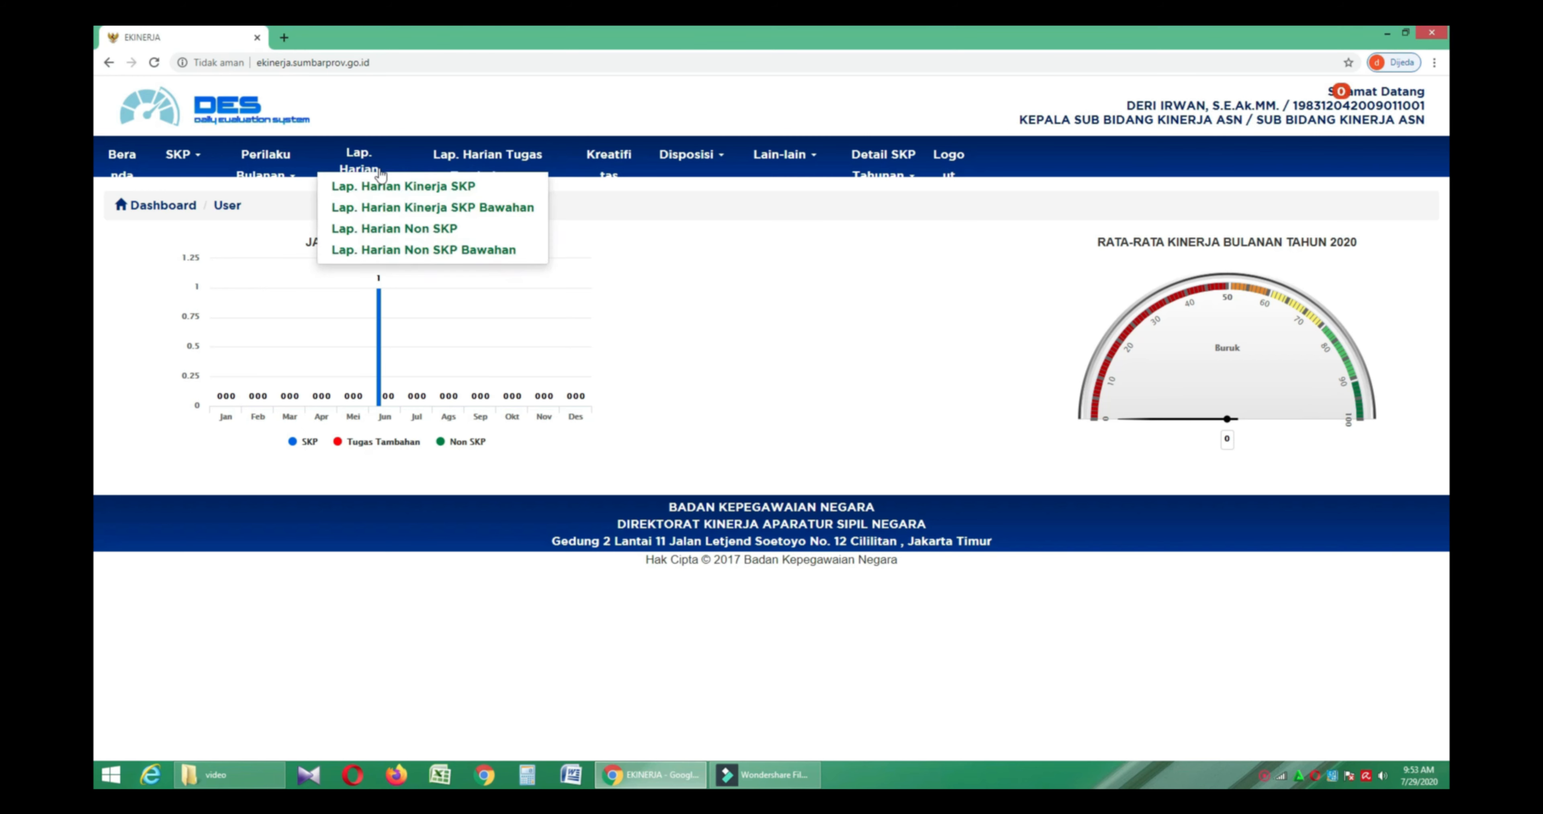
{"action": "left_click", "coordinate": [507, 214]}
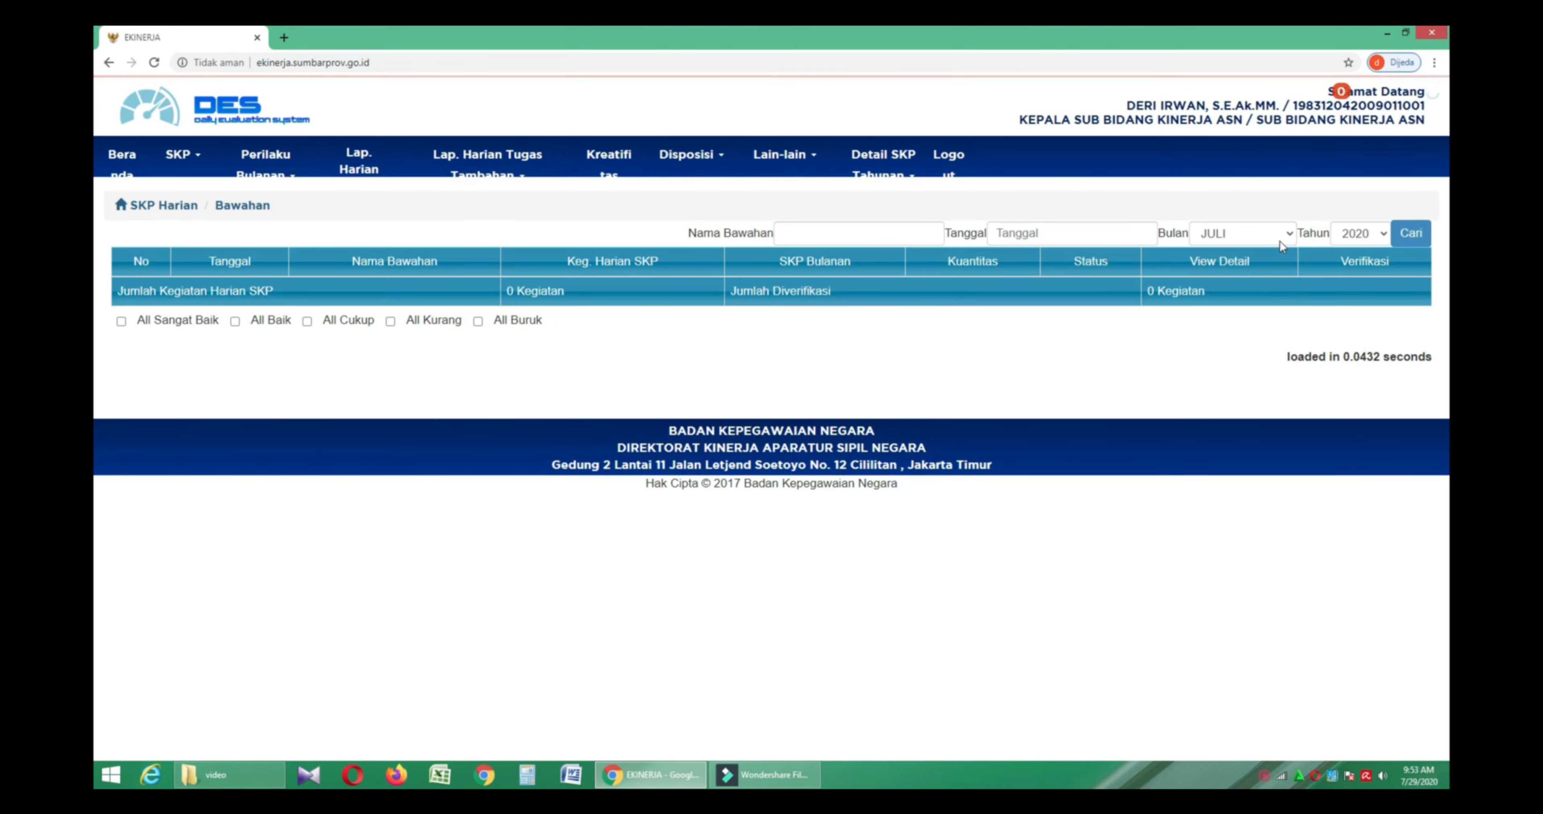
{"action": "left_click", "coordinate": [1281, 232]}
{"action": "left_click", "coordinate": [1281, 342]}
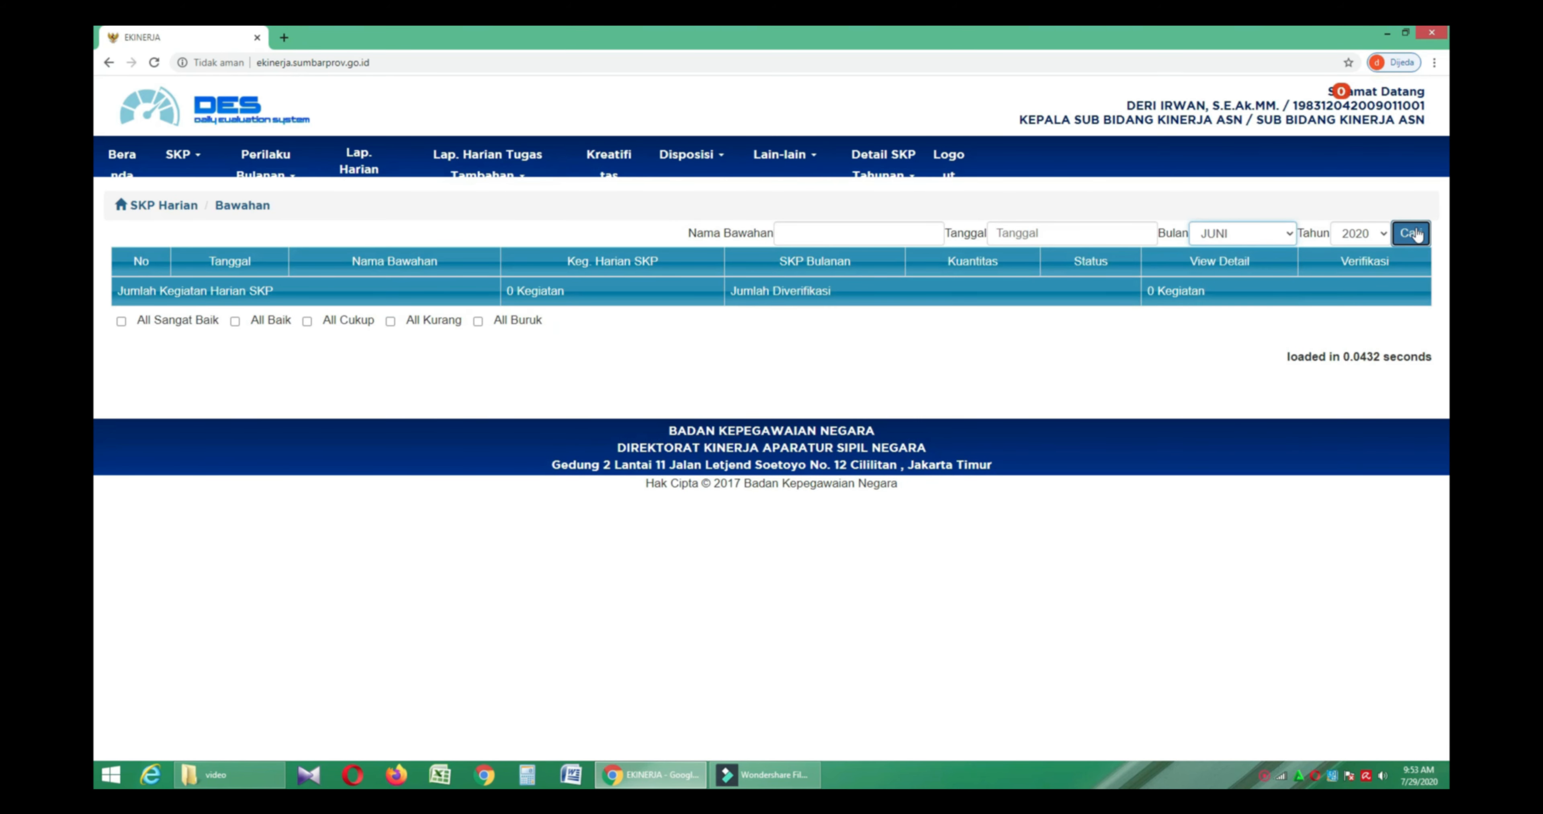
{"action": "left_click", "coordinate": [1410, 233]}
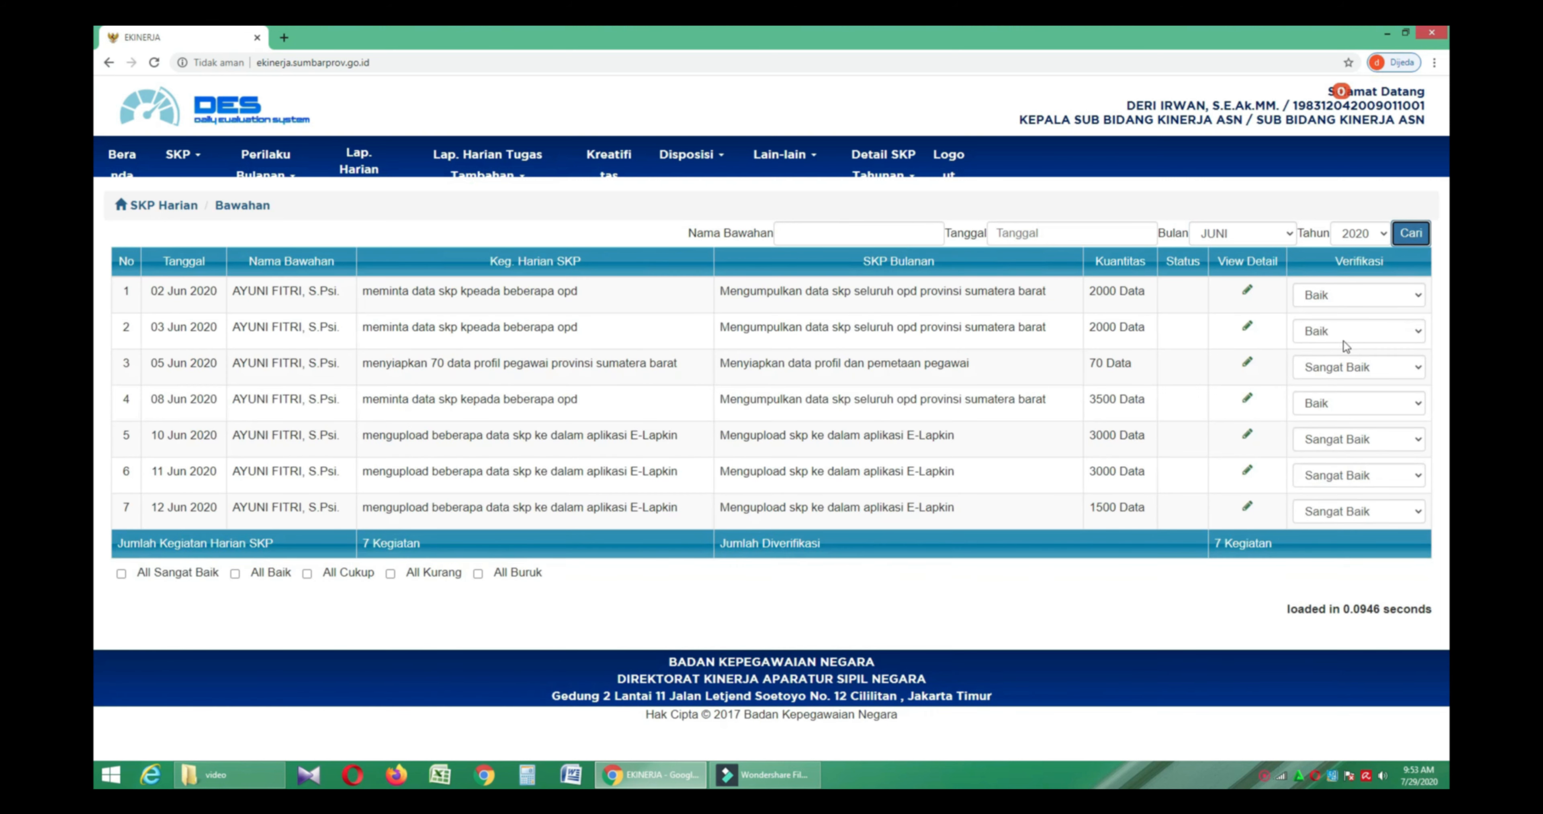
- Review the 2 June report's details, then keep row 1's verification rating at Baik
{"action": "left_click", "coordinate": [1248, 293]}
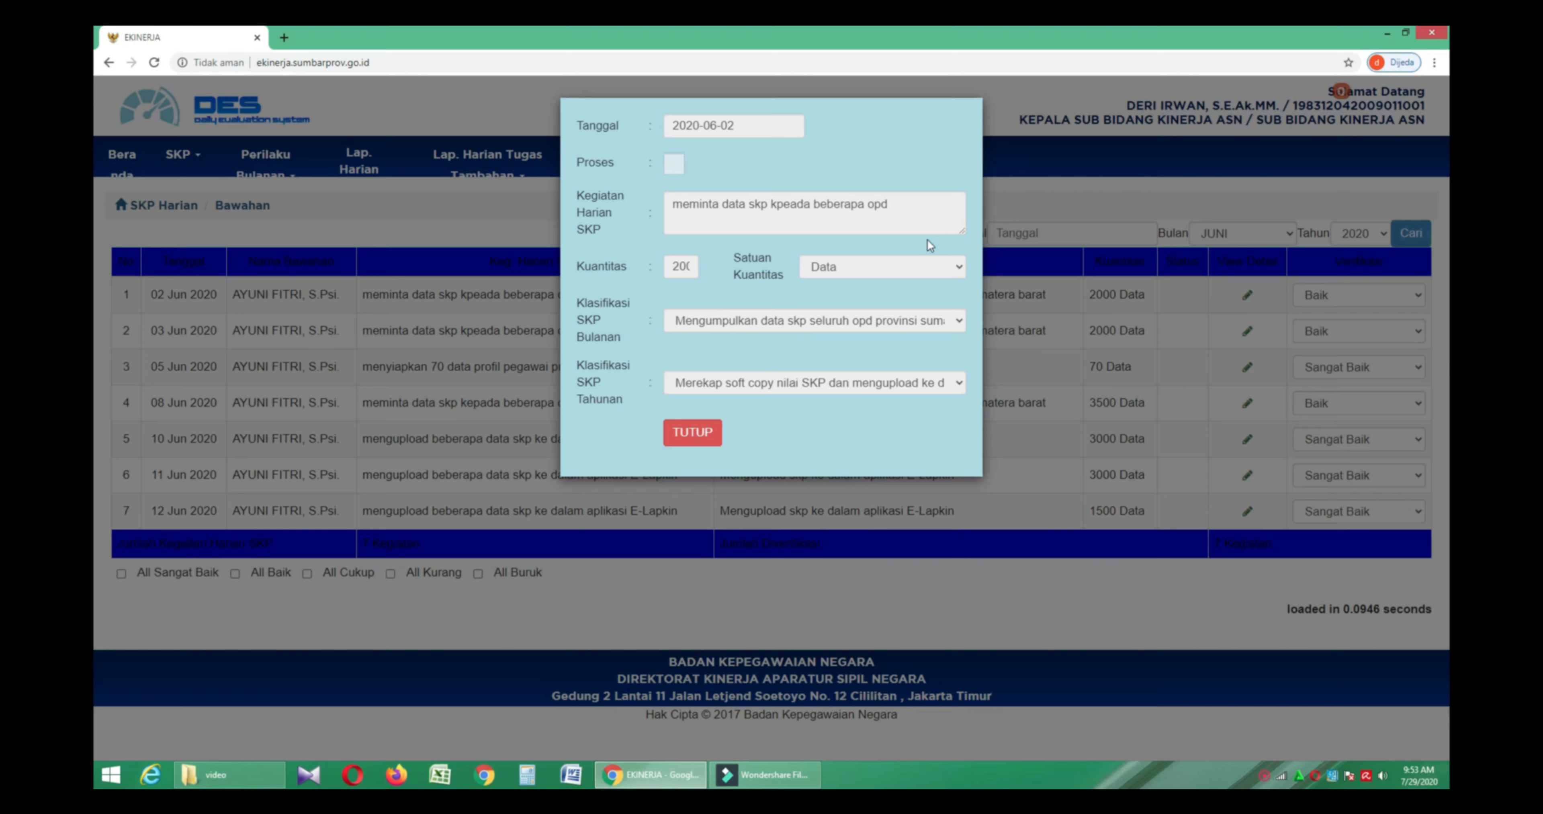
{"action": "left_click", "coordinate": [1023, 256]}
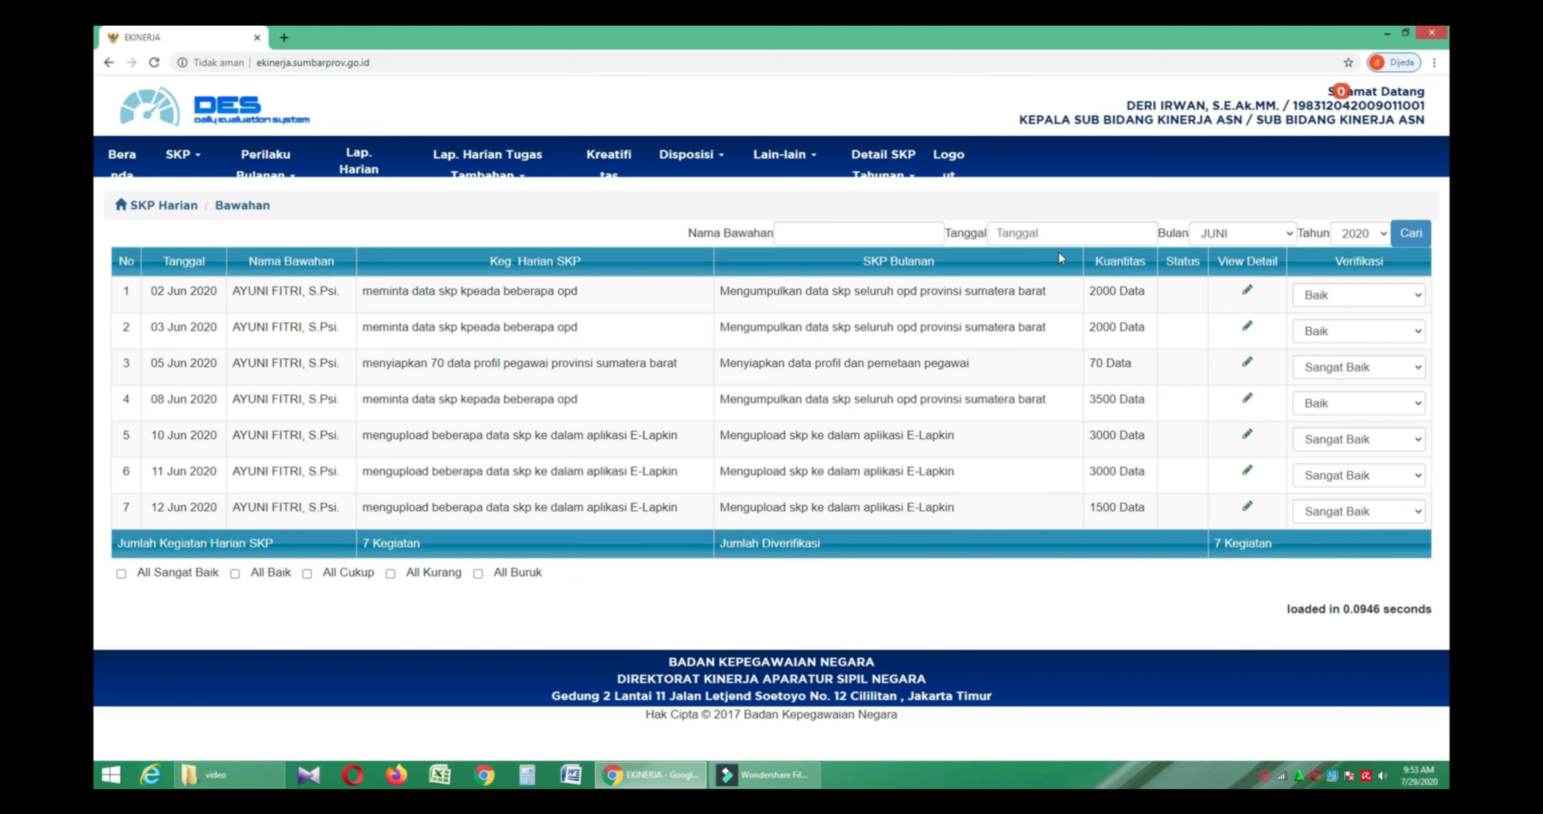
{"action": "left_click", "coordinate": [1406, 301]}
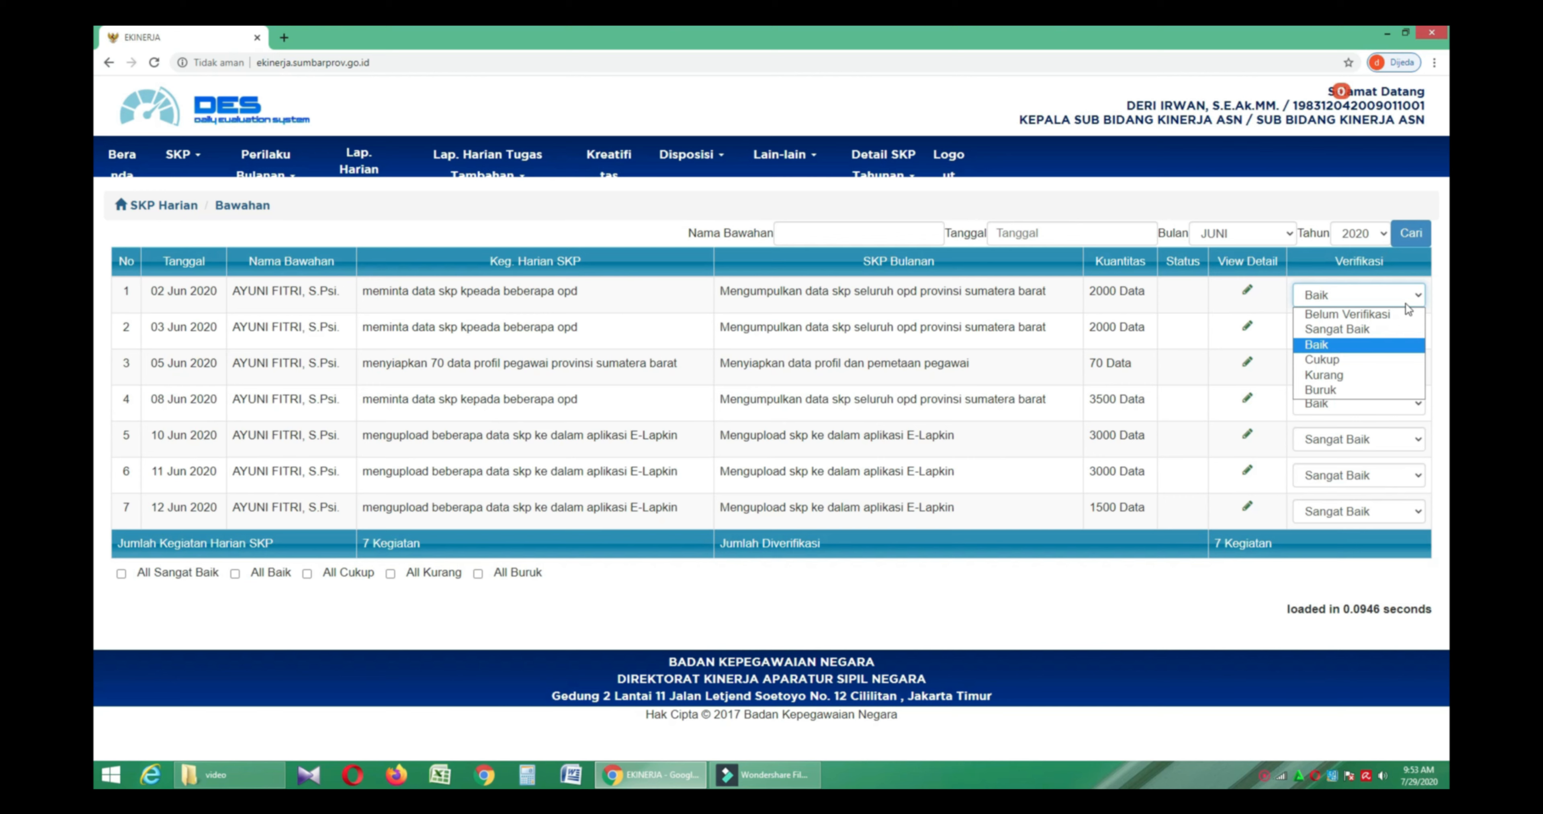
{"action": "left_click", "coordinate": [1162, 339]}
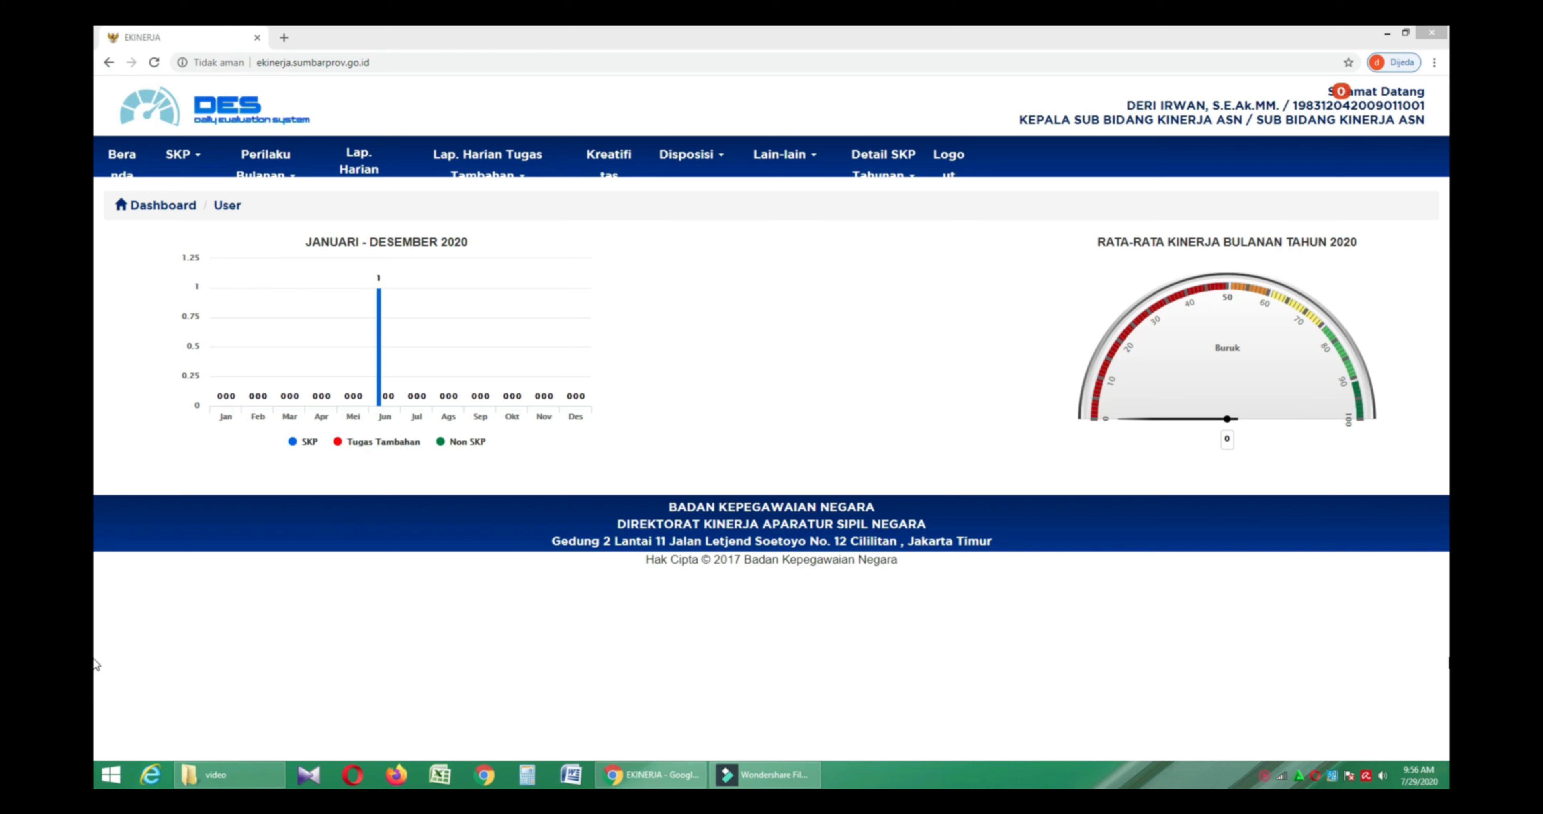
- Search Lap. Harian Non SKP Bawahan with month and year filters set to all
{"action": "left_click", "coordinate": [371, 164]}
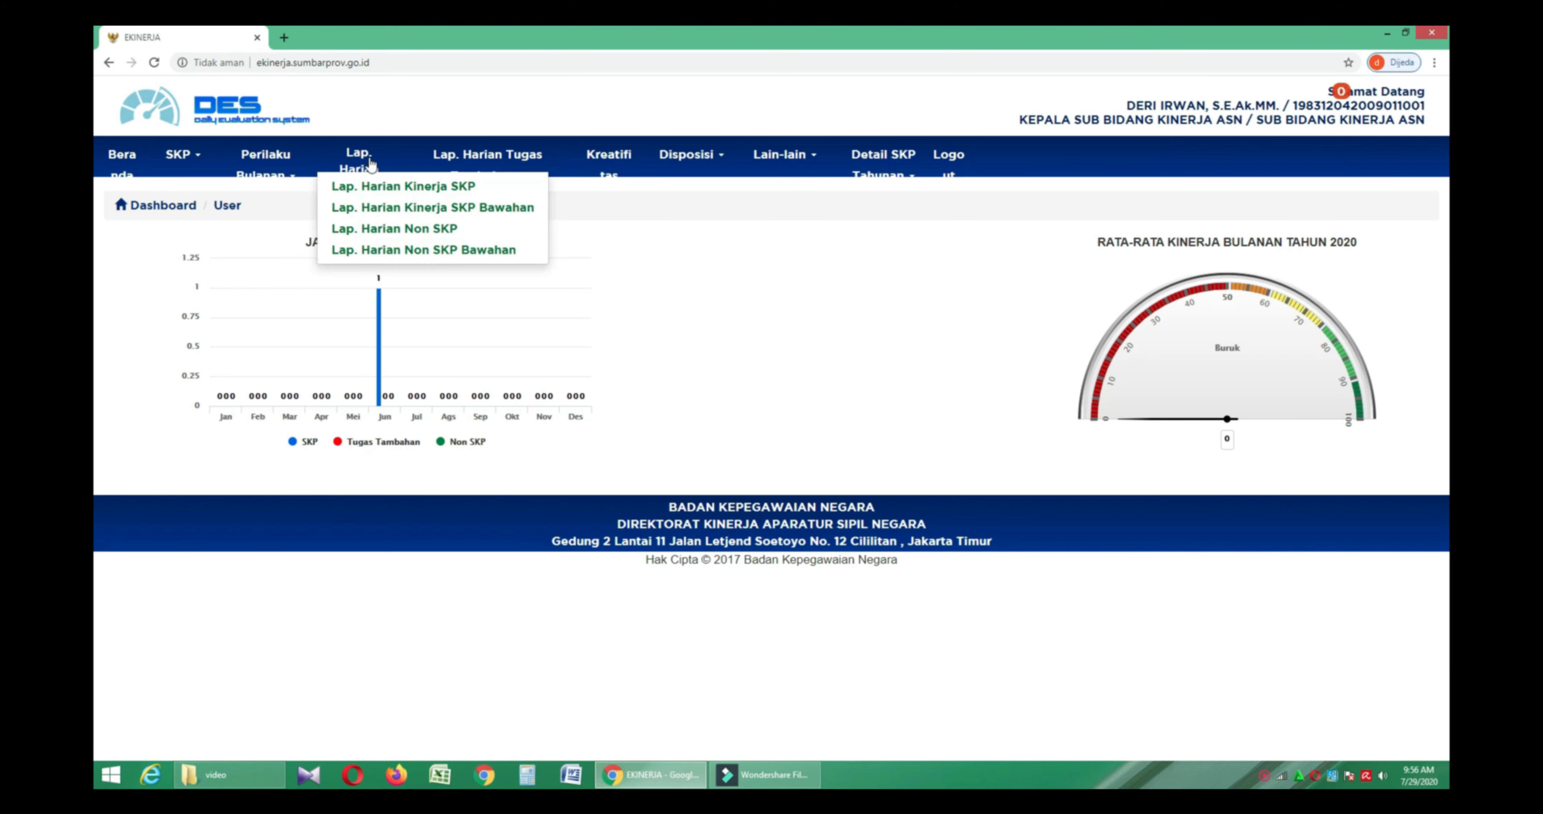
{"action": "left_click", "coordinate": [528, 251]}
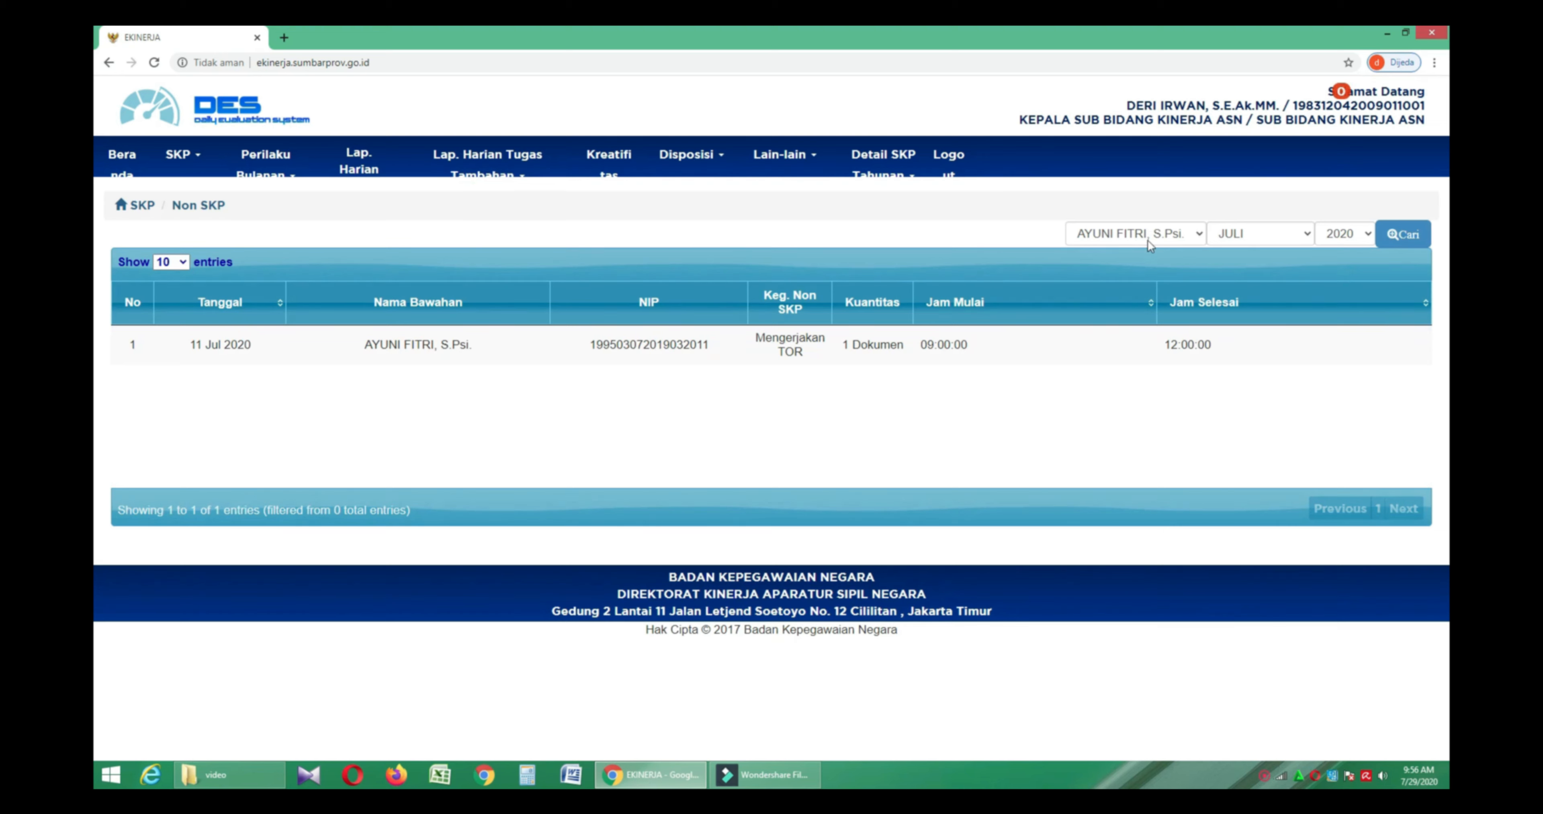
{"action": "left_click", "coordinate": [1282, 236]}
{"action": "left_click", "coordinate": [1287, 253]}
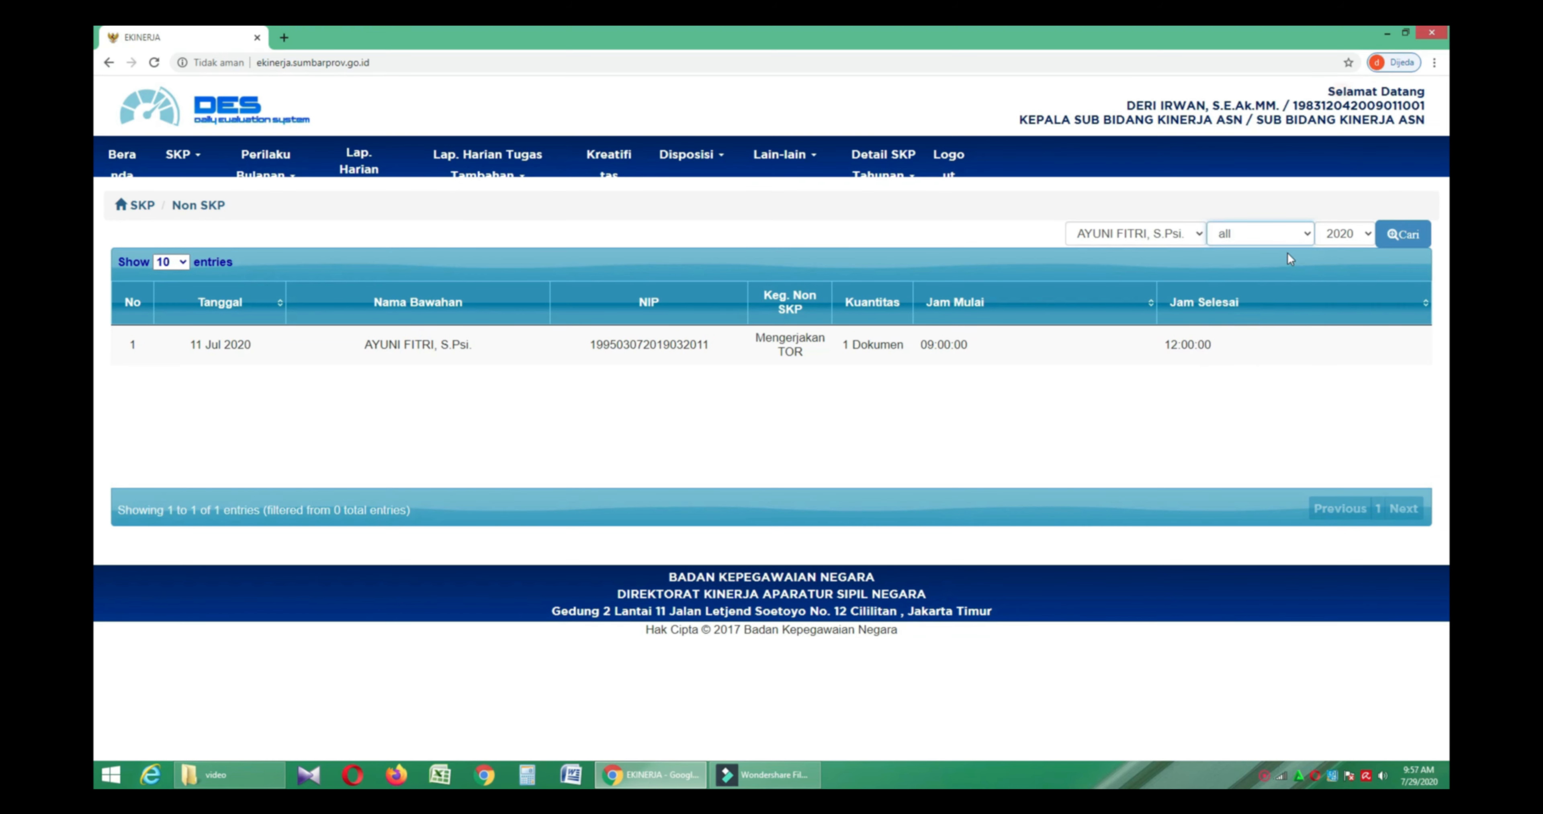
{"action": "left_click", "coordinate": [1348, 237]}
{"action": "left_click", "coordinate": [1342, 252]}
{"action": "left_click", "coordinate": [1402, 235]}
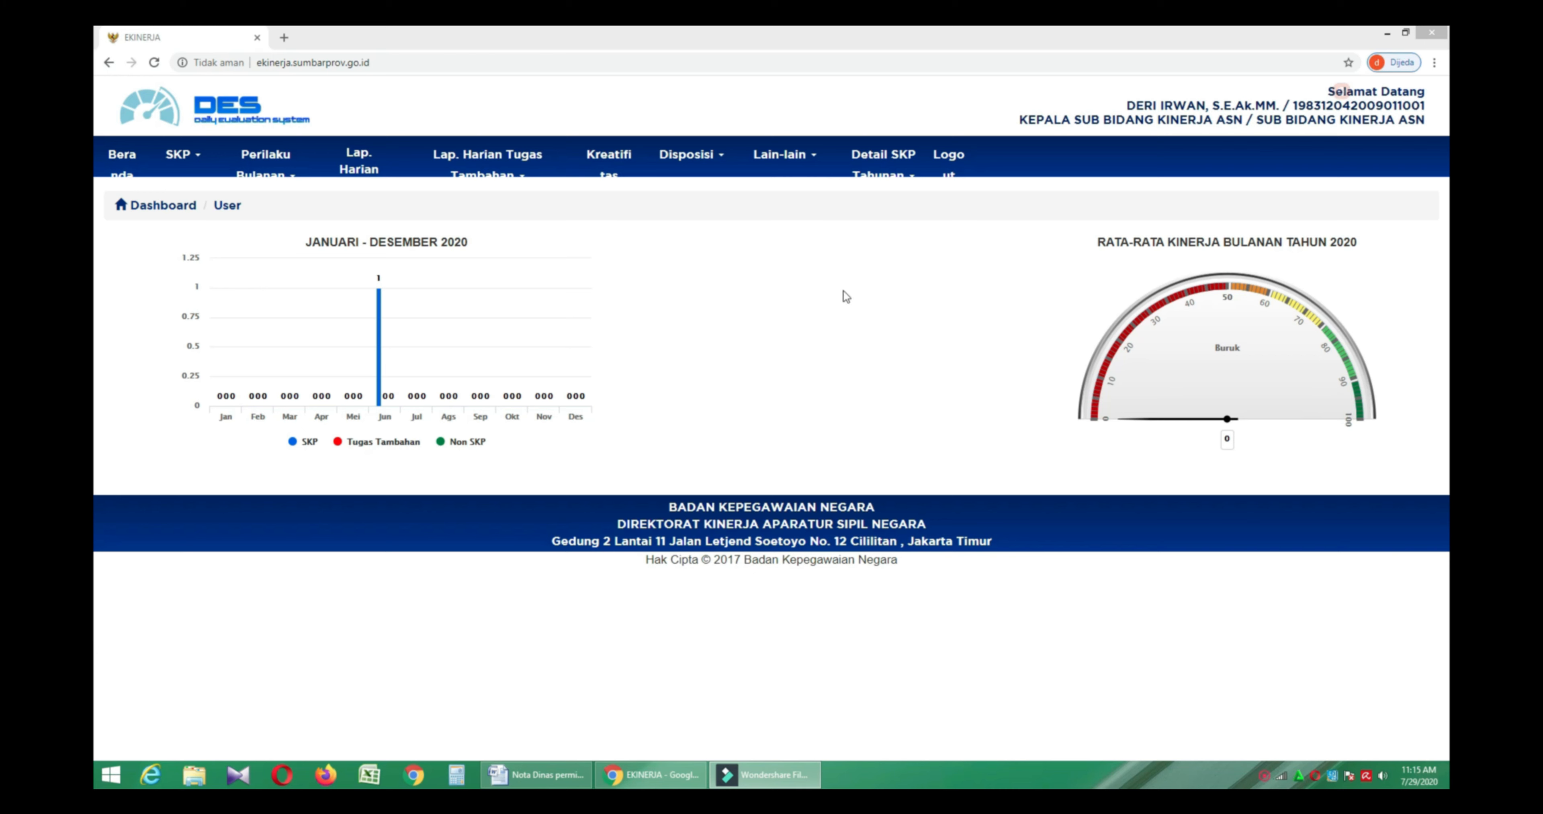
- Go to Disposisi > Disposisi and preview the Input form without saving it
{"action": "left_click", "coordinate": [706, 165]}
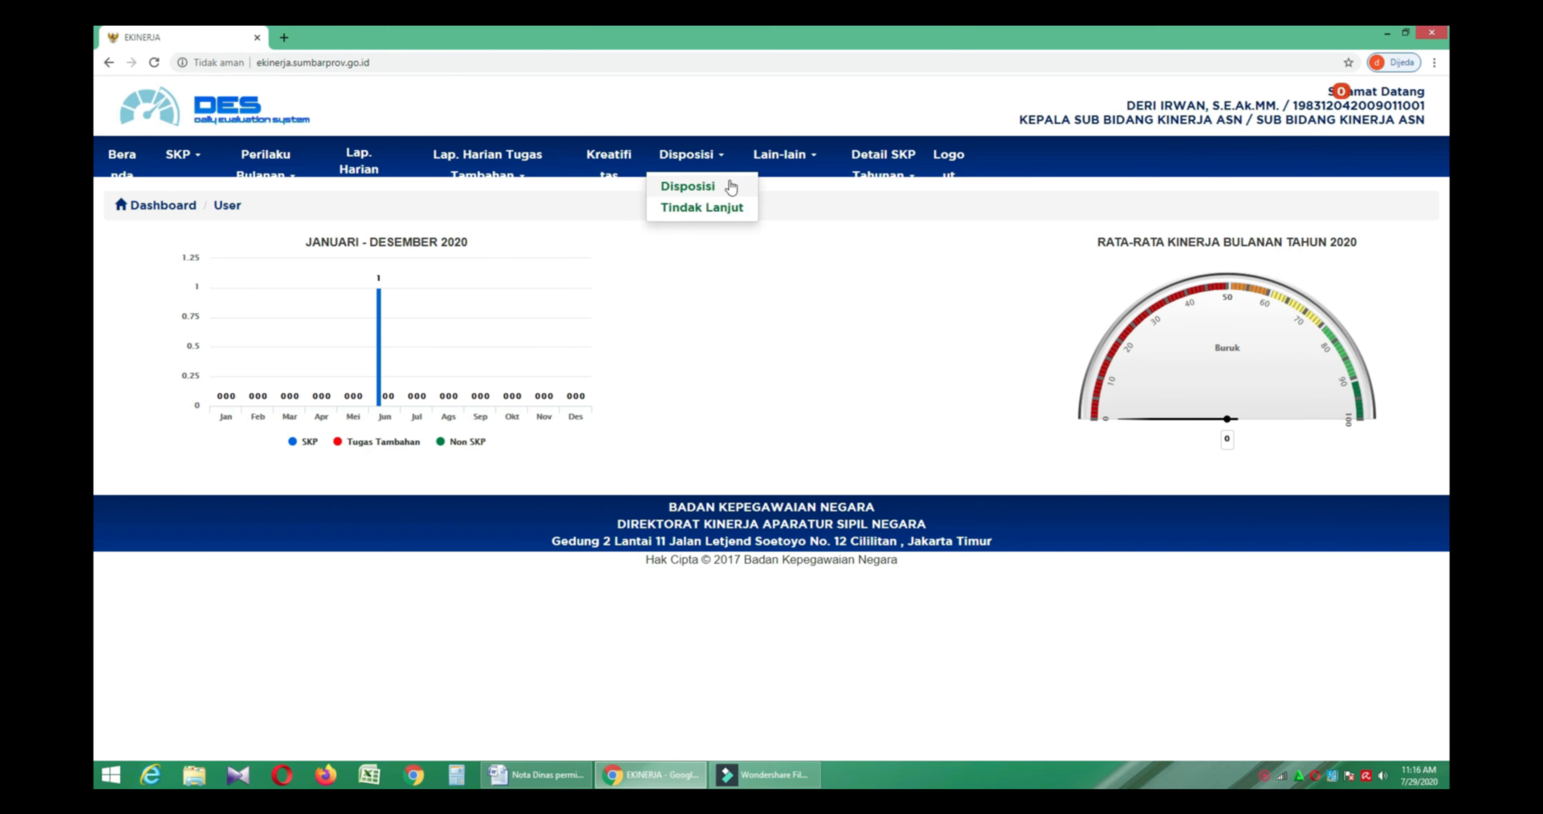
{"action": "left_click", "coordinate": [731, 187]}
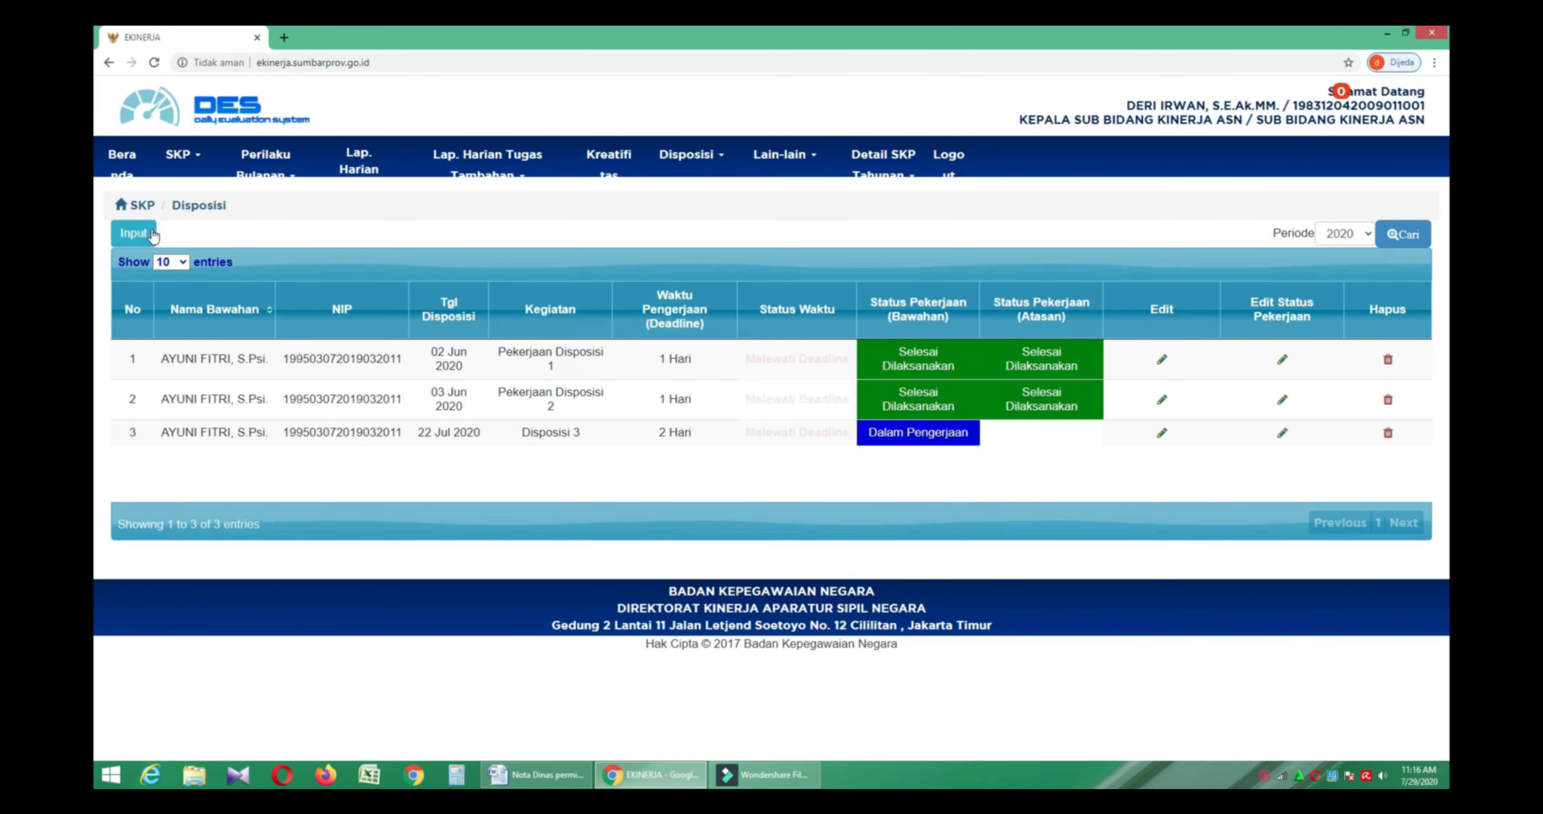
{"action": "left_click", "coordinate": [134, 233]}
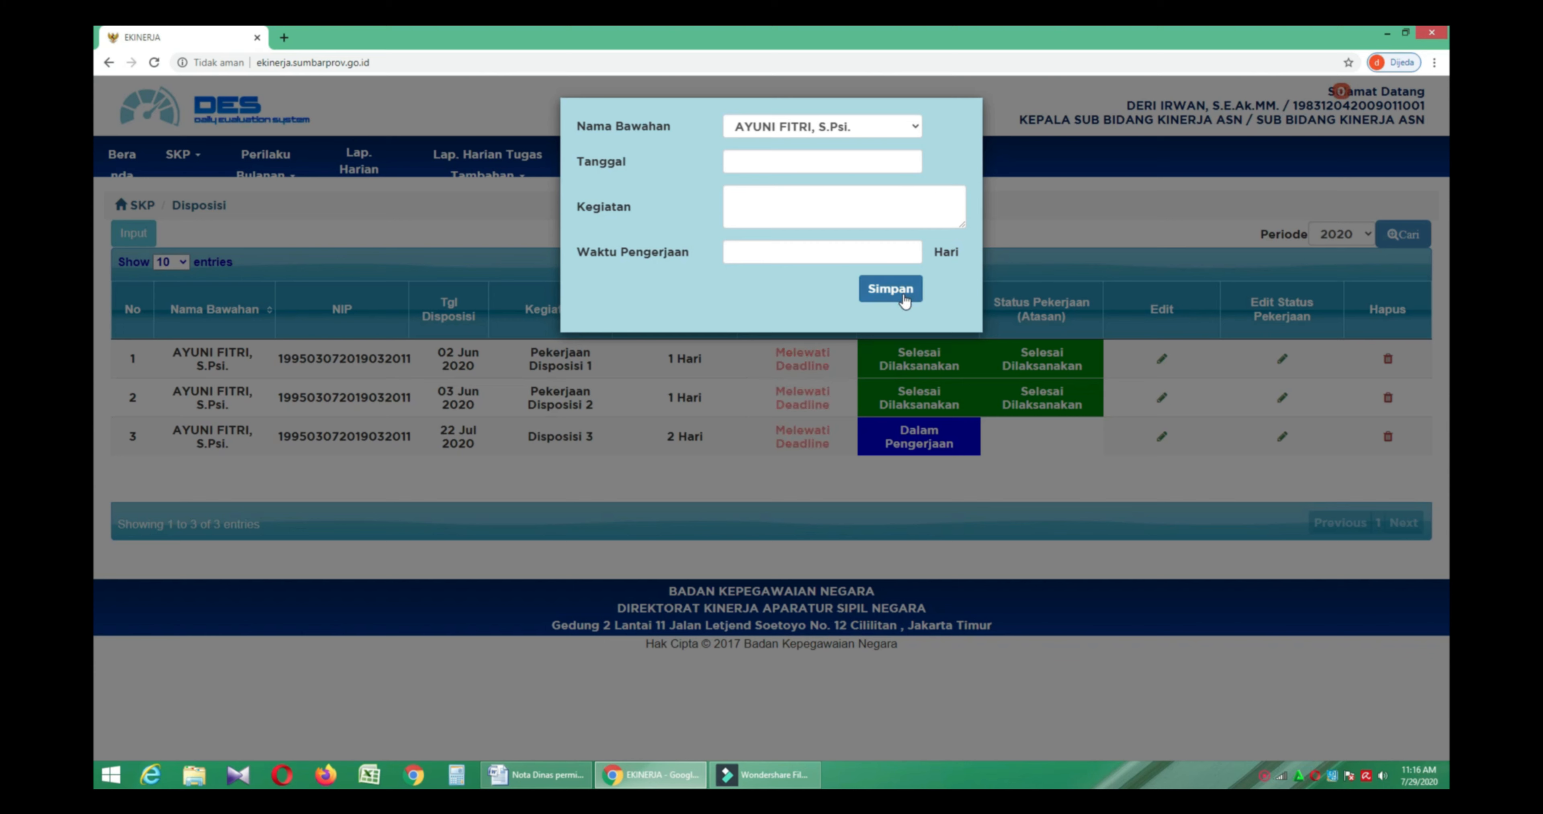
{"action": "left_click", "coordinate": [870, 342]}
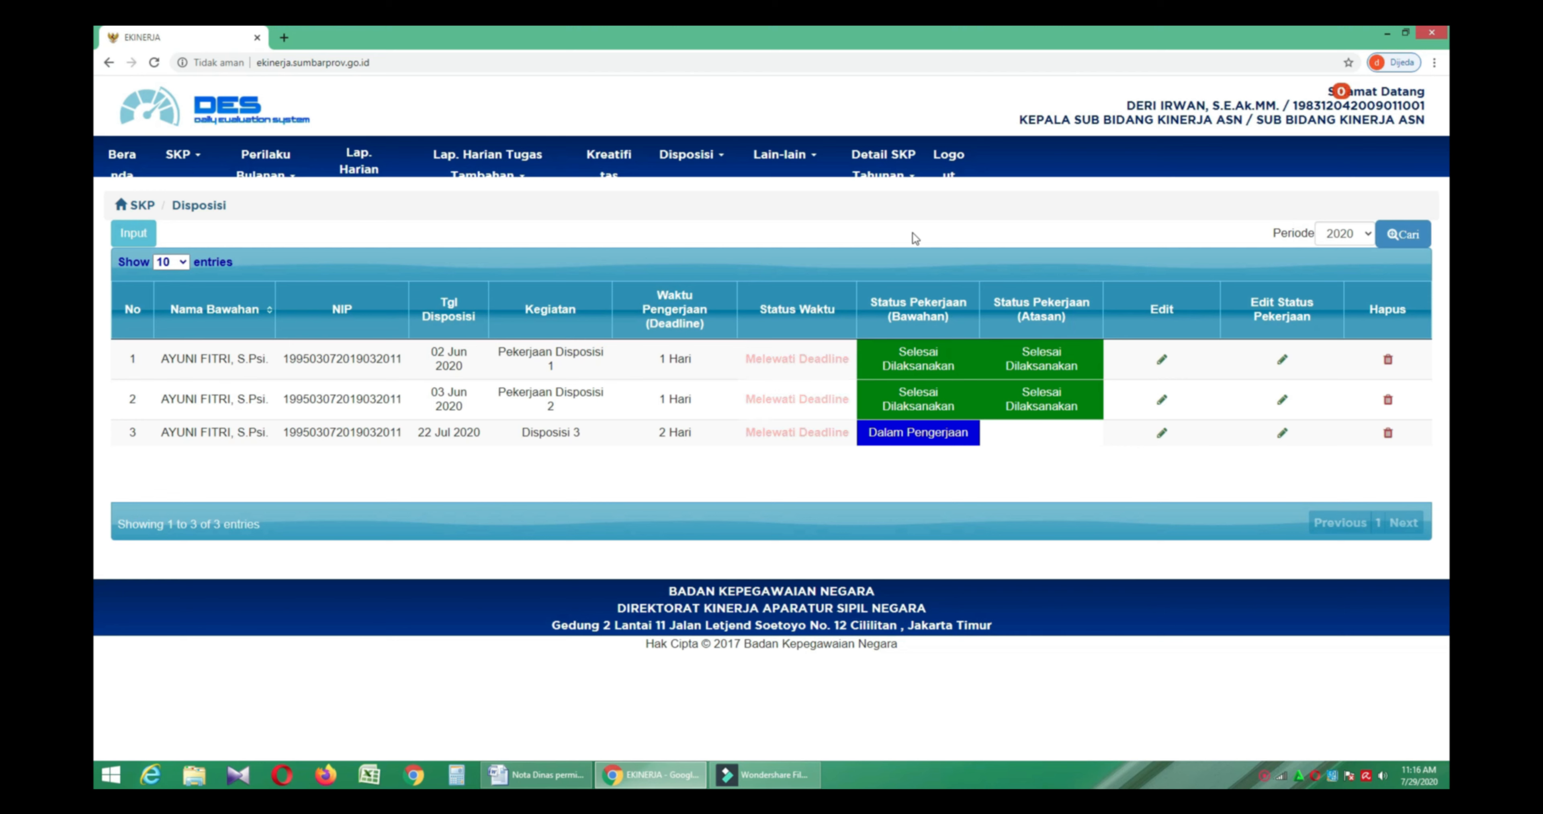
- Save Disposisi 3's Status Pekerjaan as Tidak Dilaksanakan
{"action": "left_click", "coordinate": [1282, 432]}
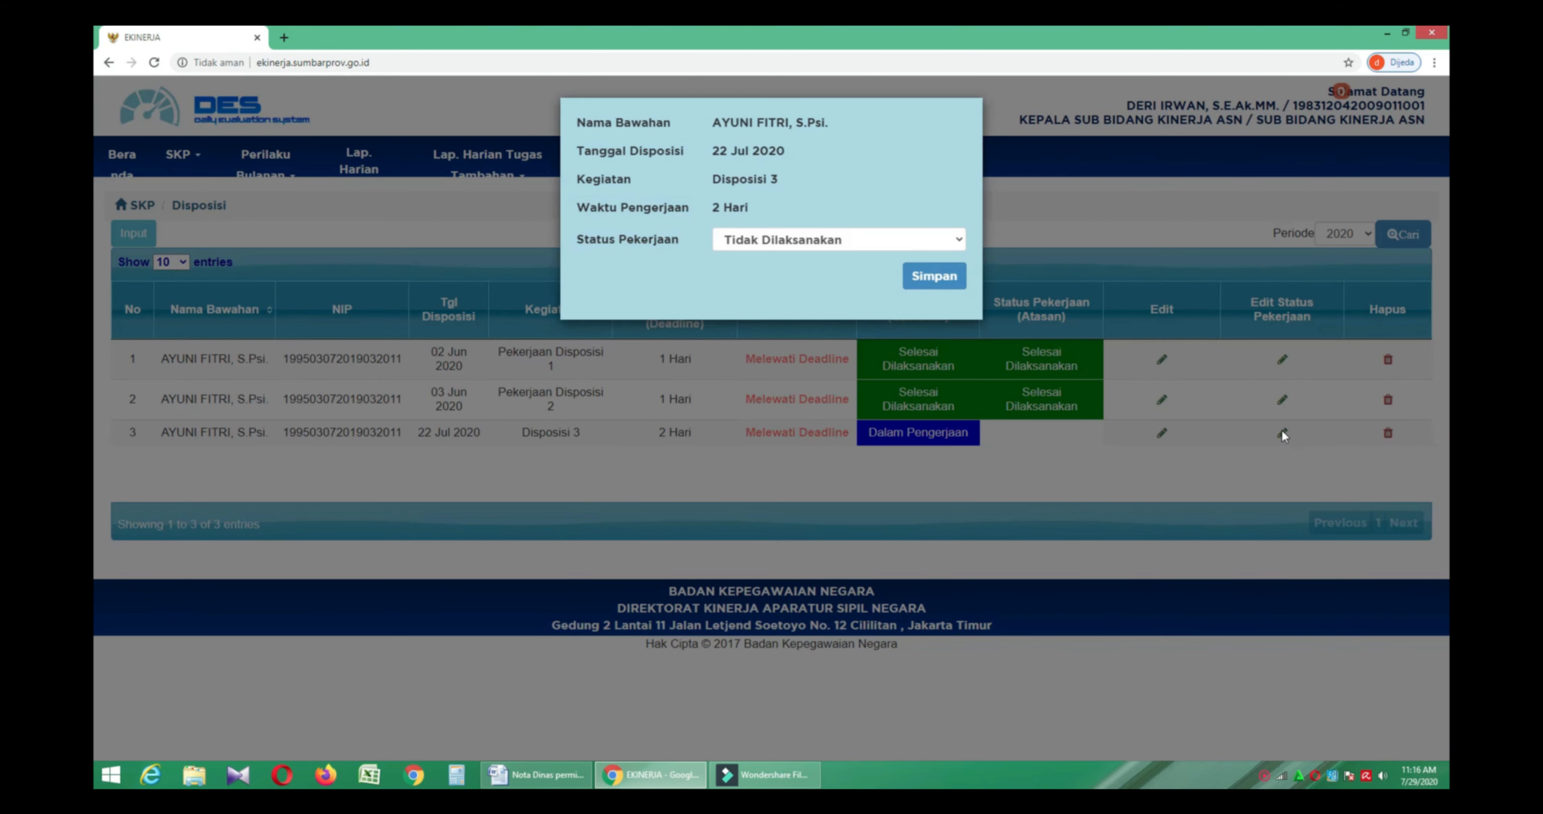
{"action": "left_click", "coordinate": [922, 242]}
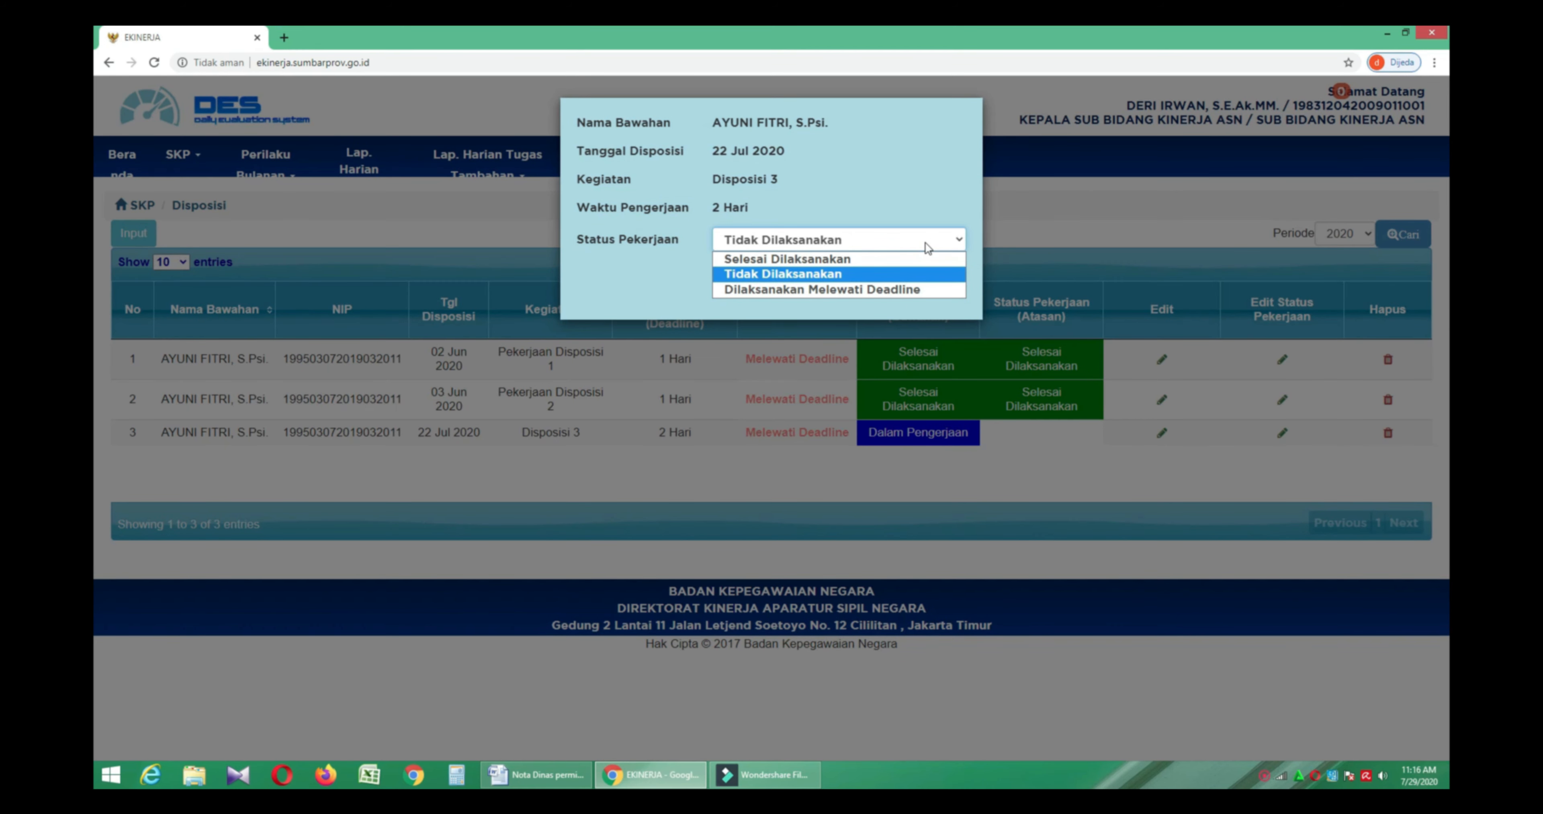
{"action": "left_click", "coordinate": [925, 242]}
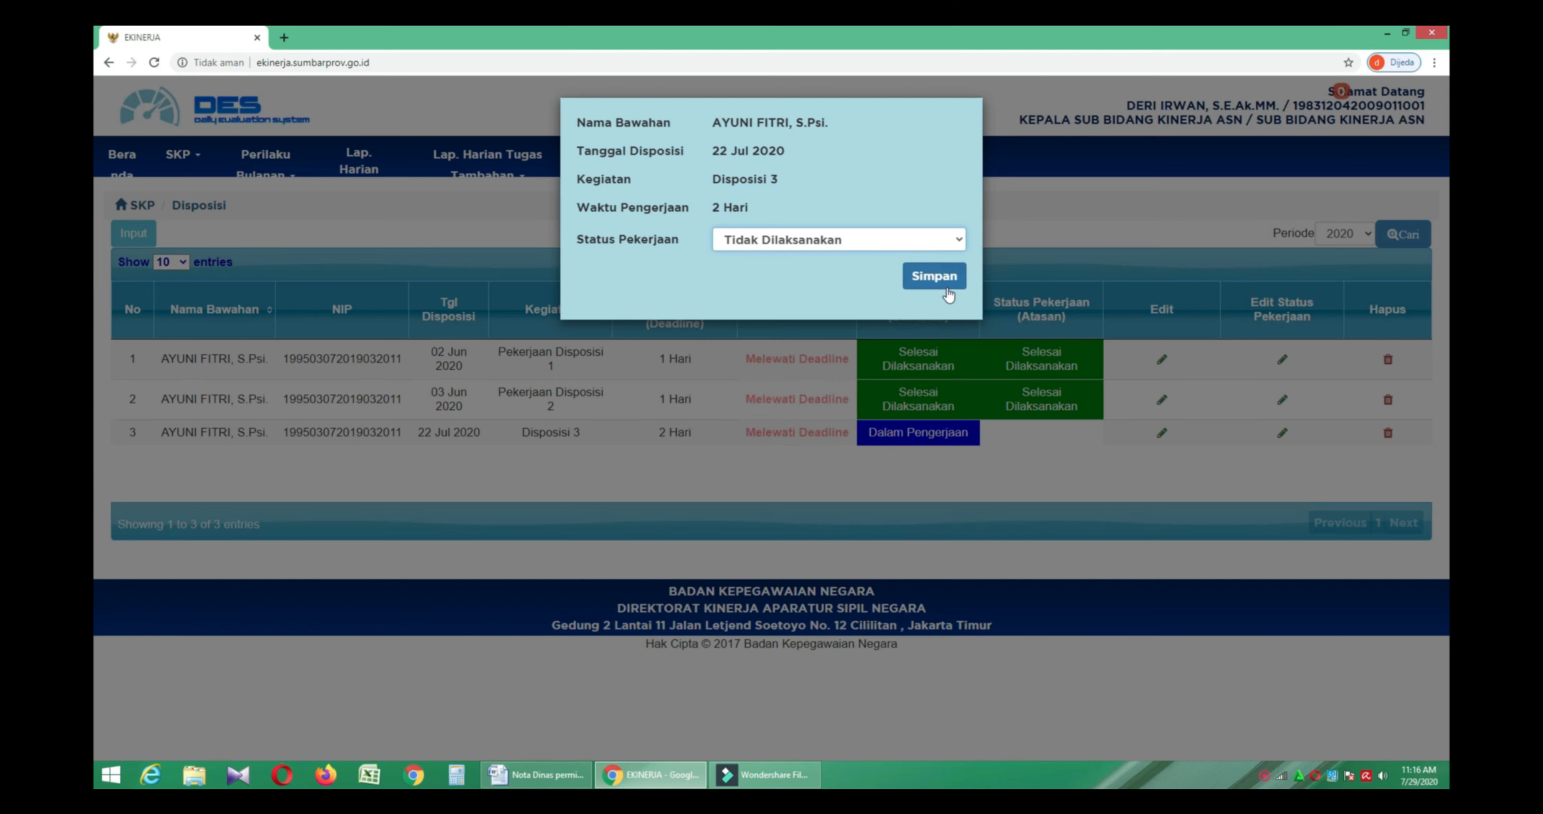
{"action": "left_click", "coordinate": [947, 327]}
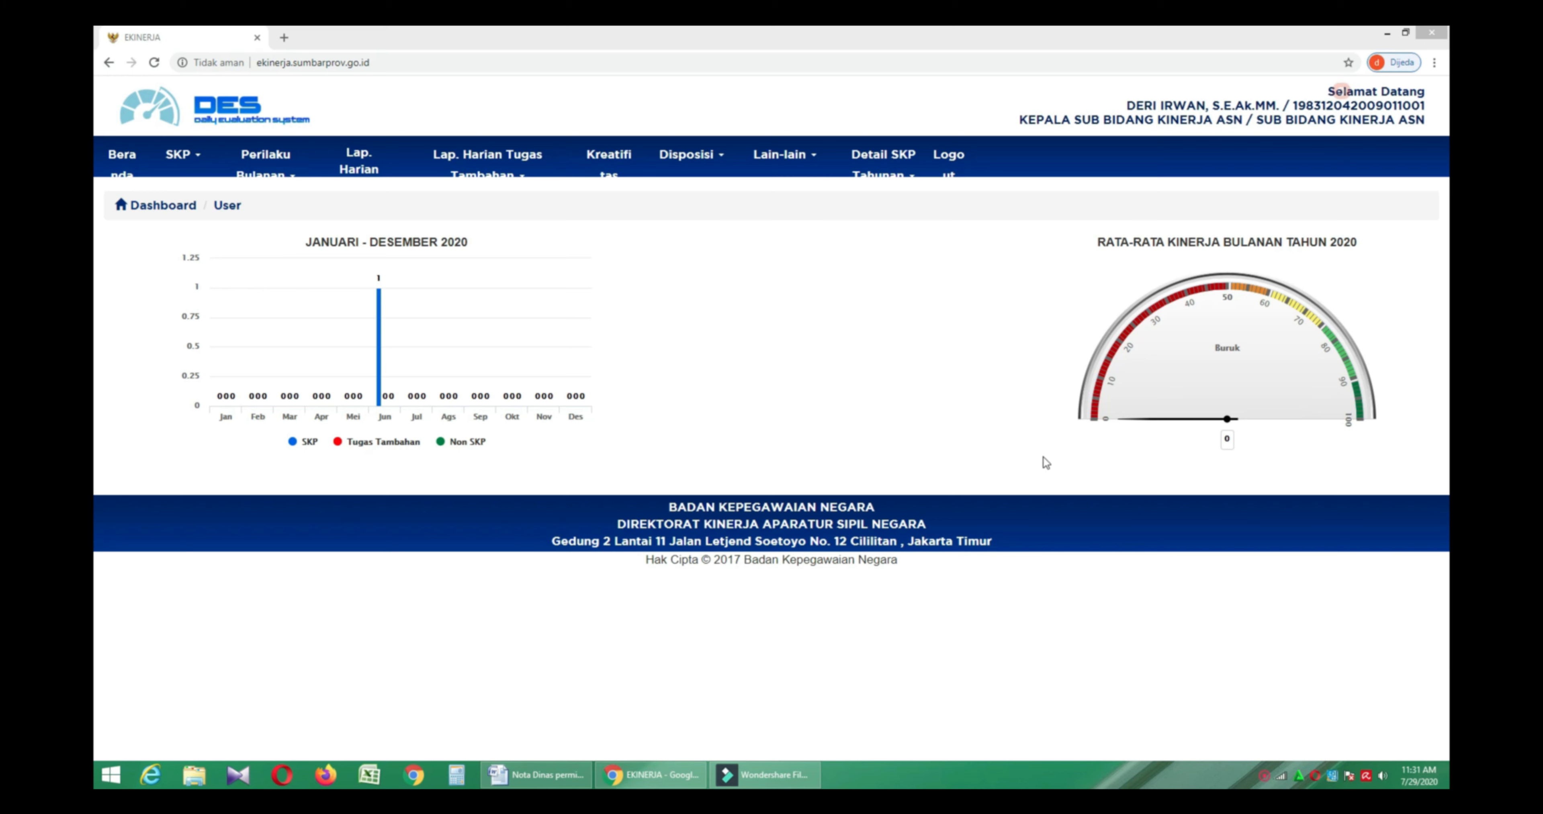
- Show Detail SKP Tahunan for subordinates with Tahun set to 2020
{"action": "left_click", "coordinate": [914, 176]}
{"action": "left_click", "coordinate": [915, 176]}
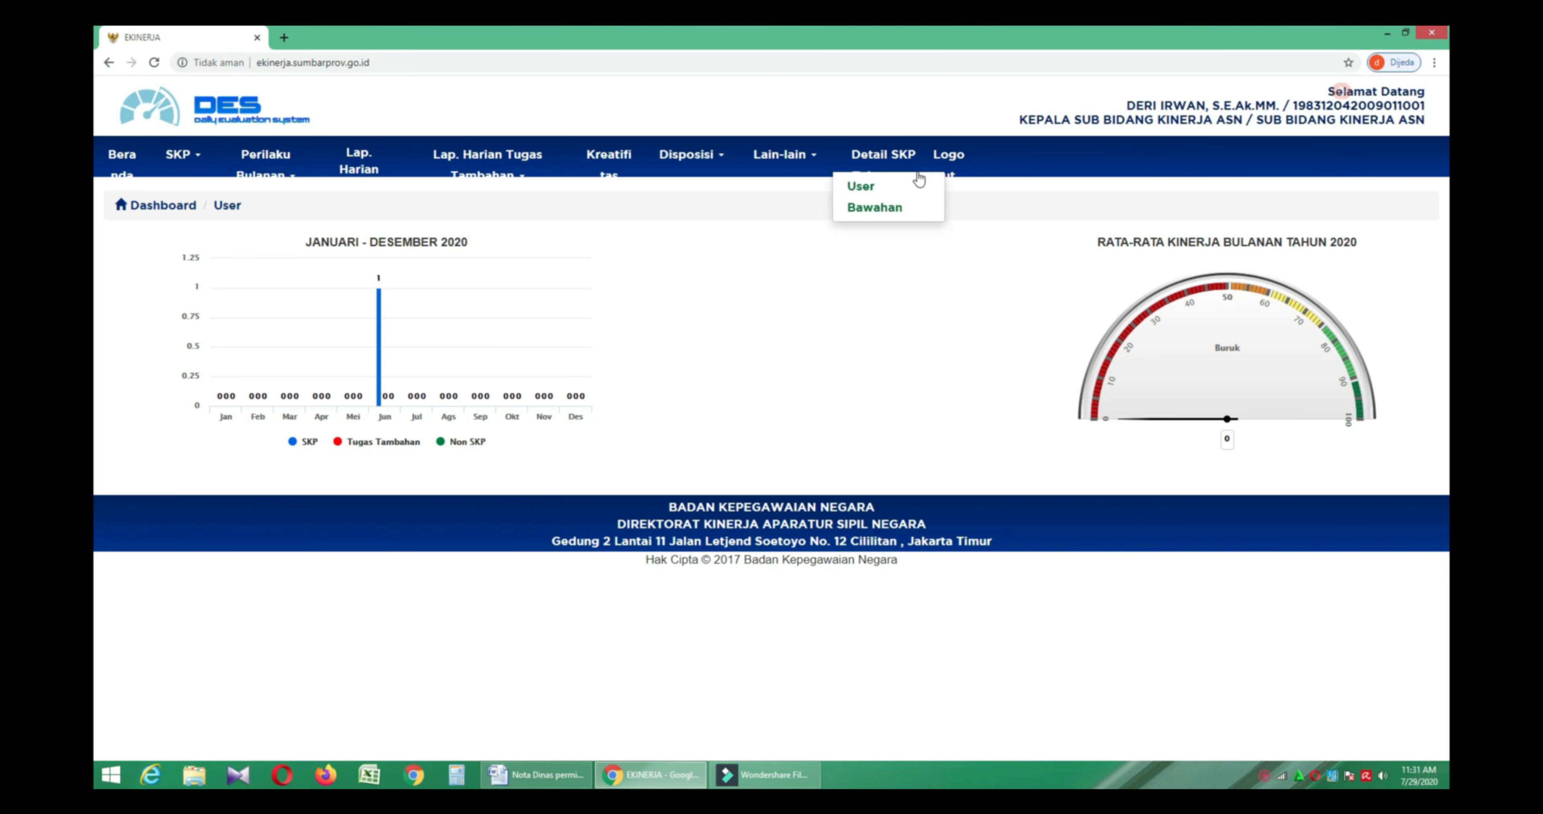
{"action": "left_click", "coordinate": [933, 208]}
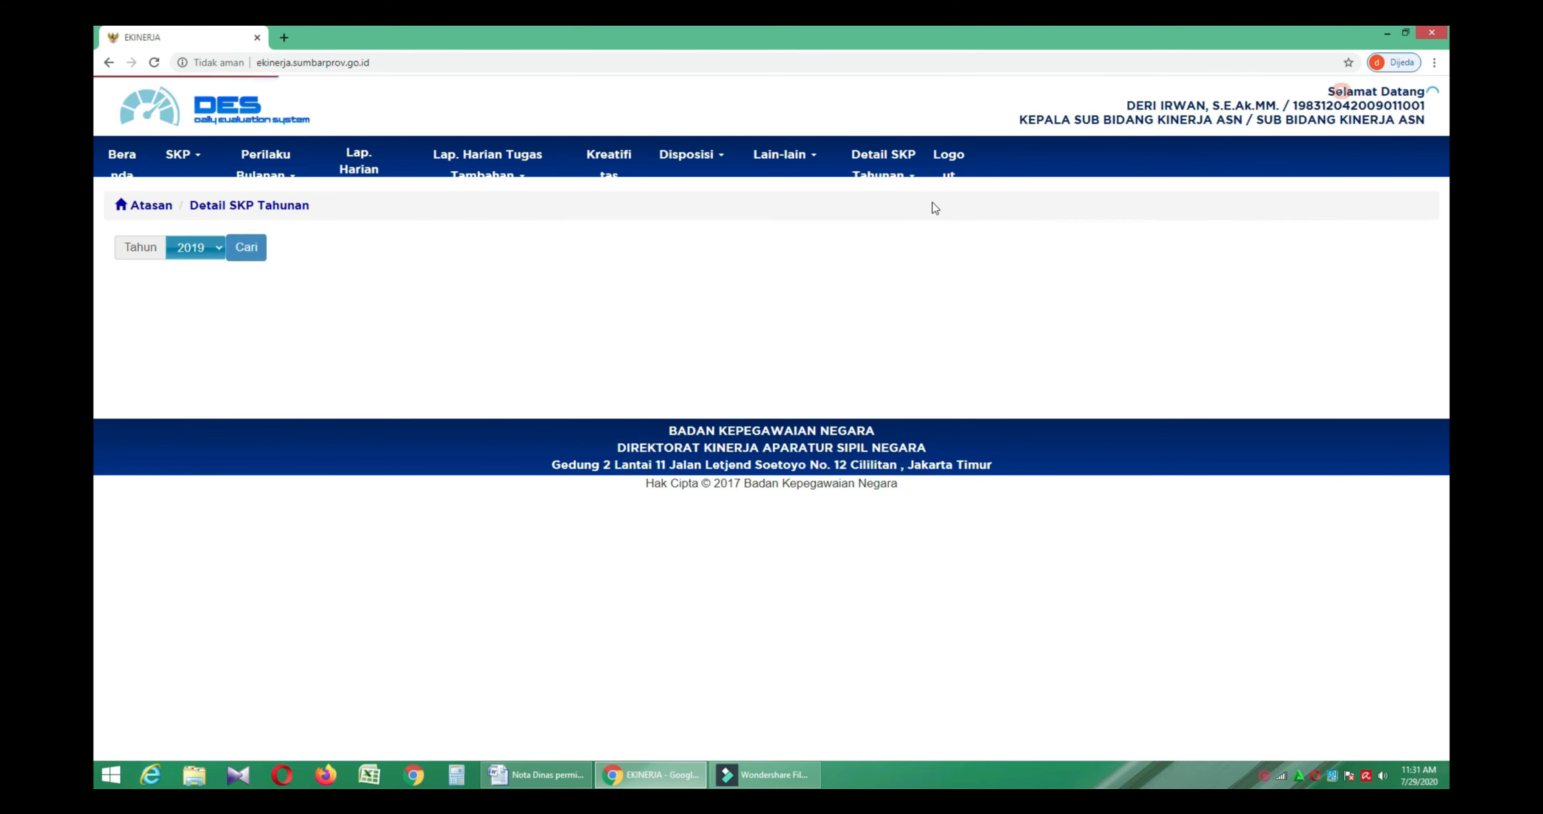
{"action": "left_click", "coordinate": [201, 249]}
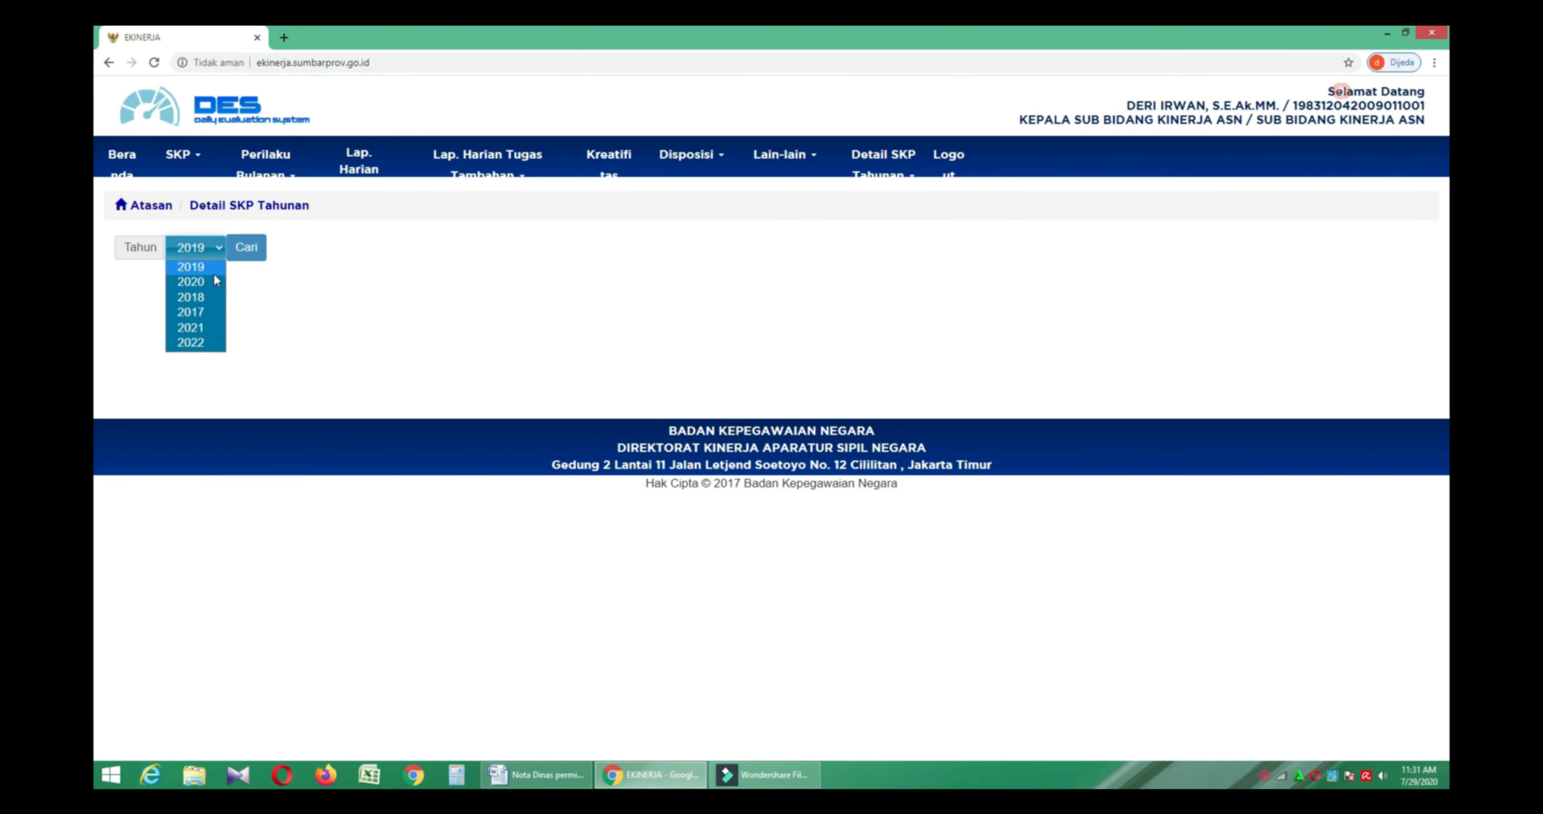
{"action": "left_click", "coordinate": [213, 282]}
{"action": "left_click", "coordinate": [252, 257]}
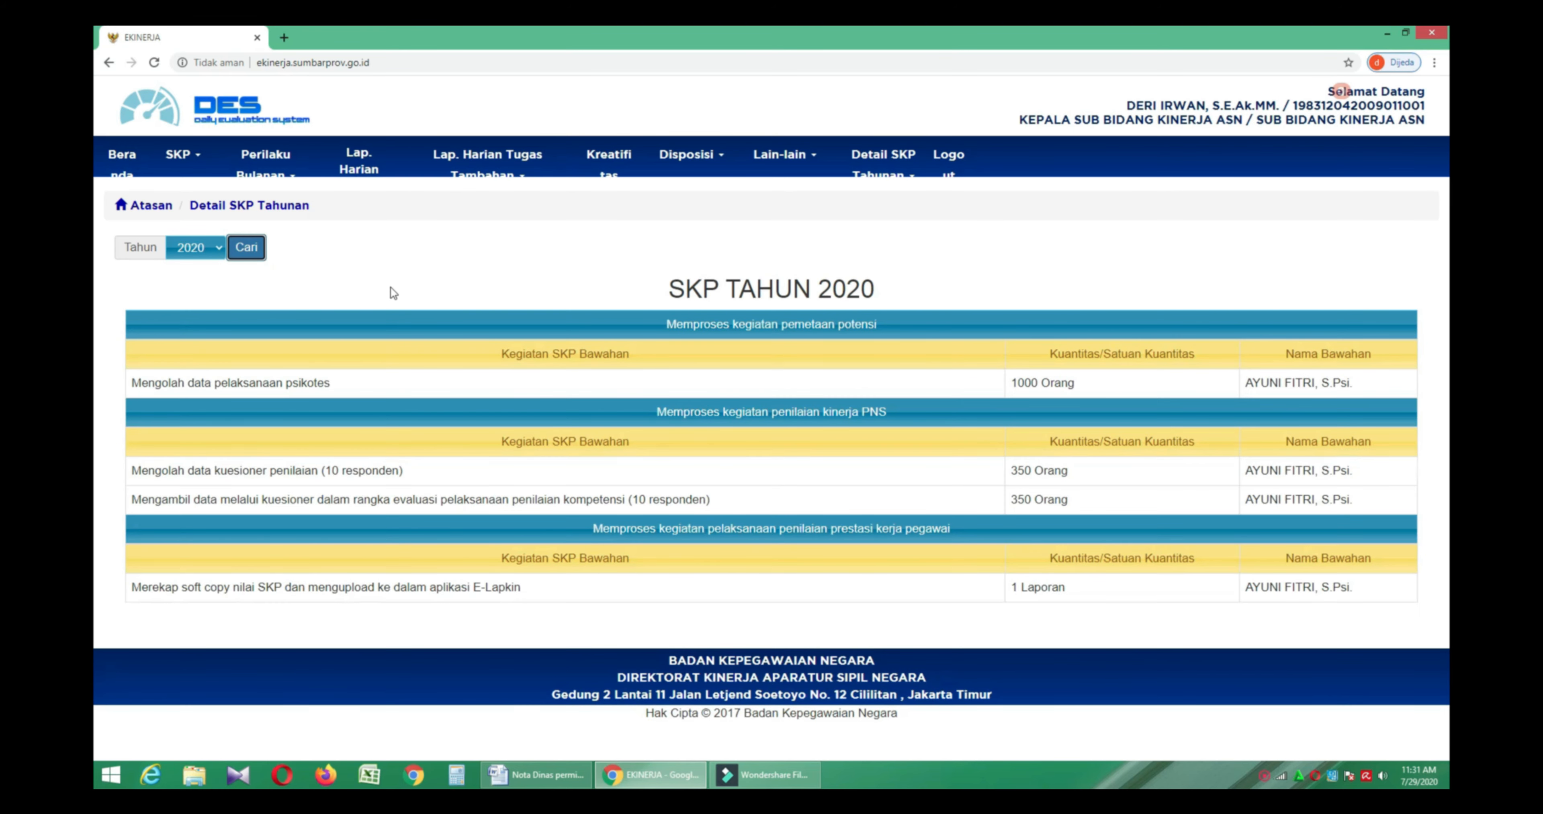